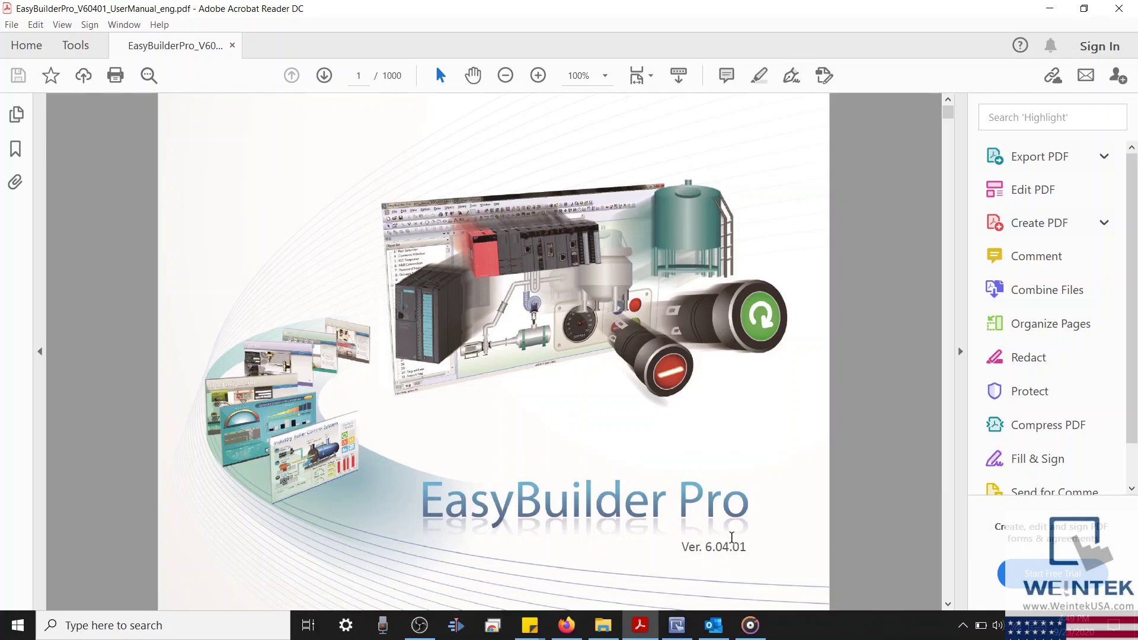
{"action": "left_click", "coordinate": [678, 626]}
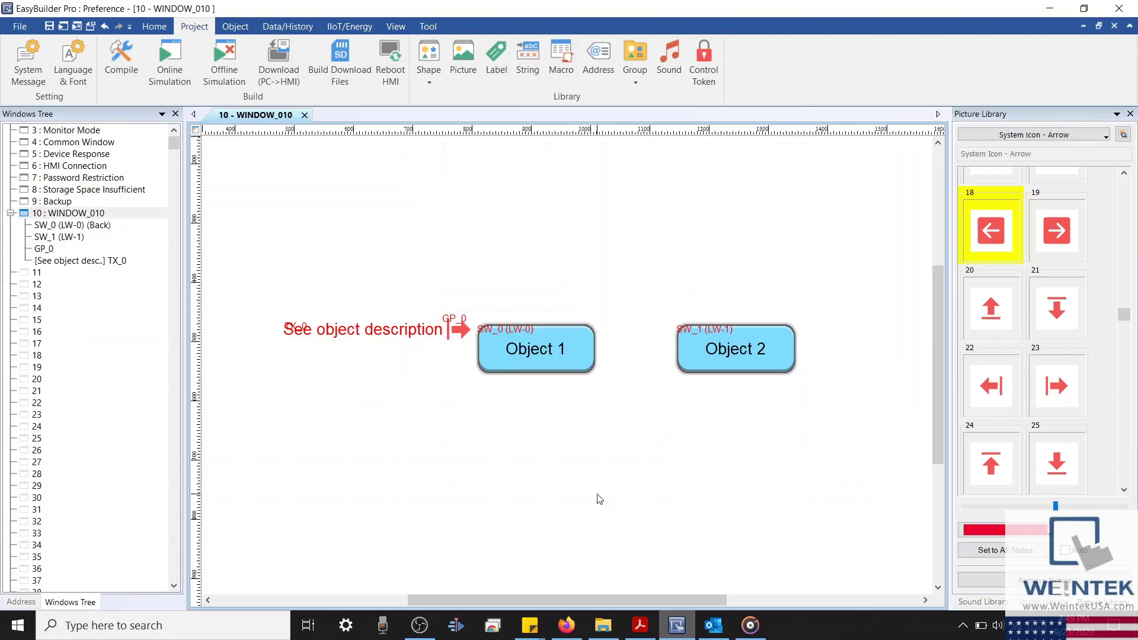
{"action": "left_click_drag", "start_coordinate": [260, 242], "coordinate": [811, 451]}
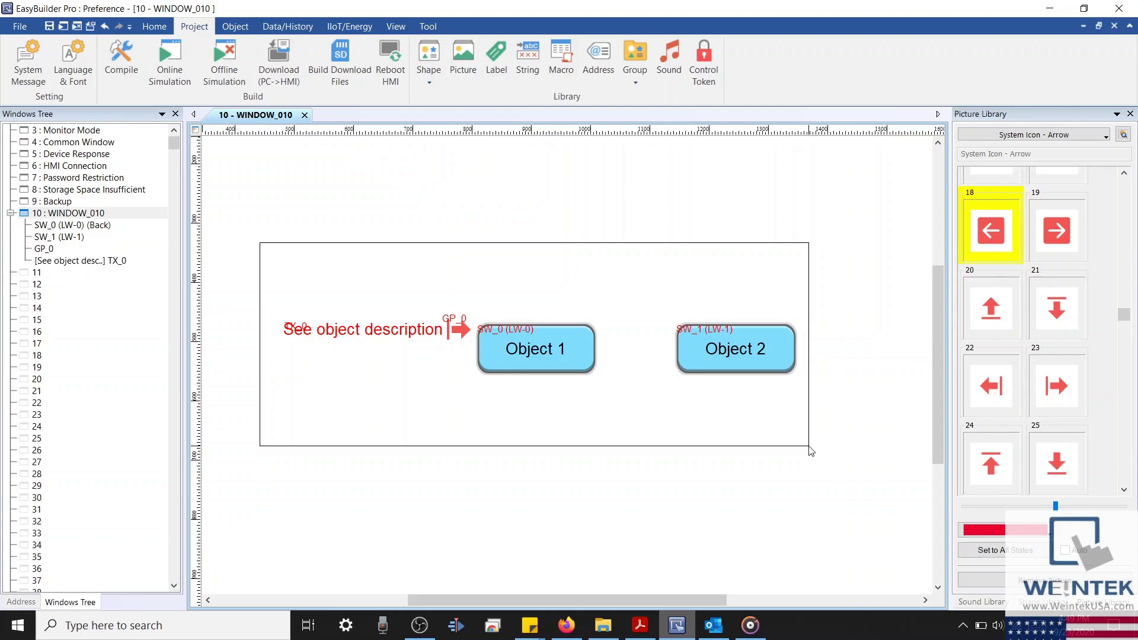
{"action": "left_click_drag", "start_coordinate": [811, 451], "coordinate": [808, 452]}
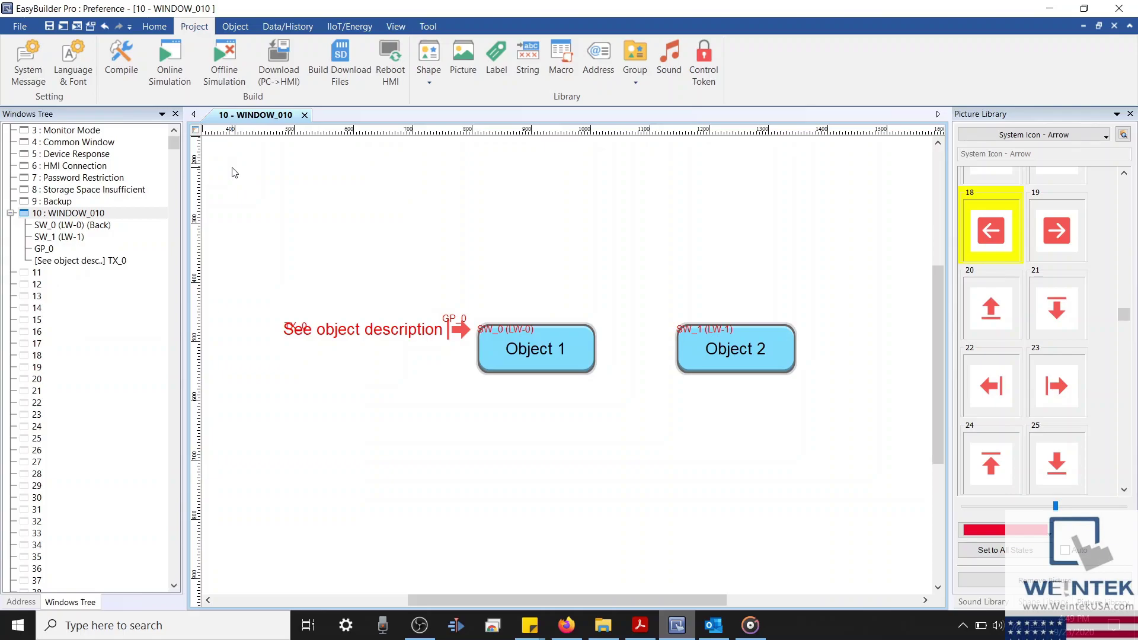
Turn off 'Automatically save and compile the project when download and simulate' in Preferences.
{"action": "left_click", "coordinate": [22, 28]}
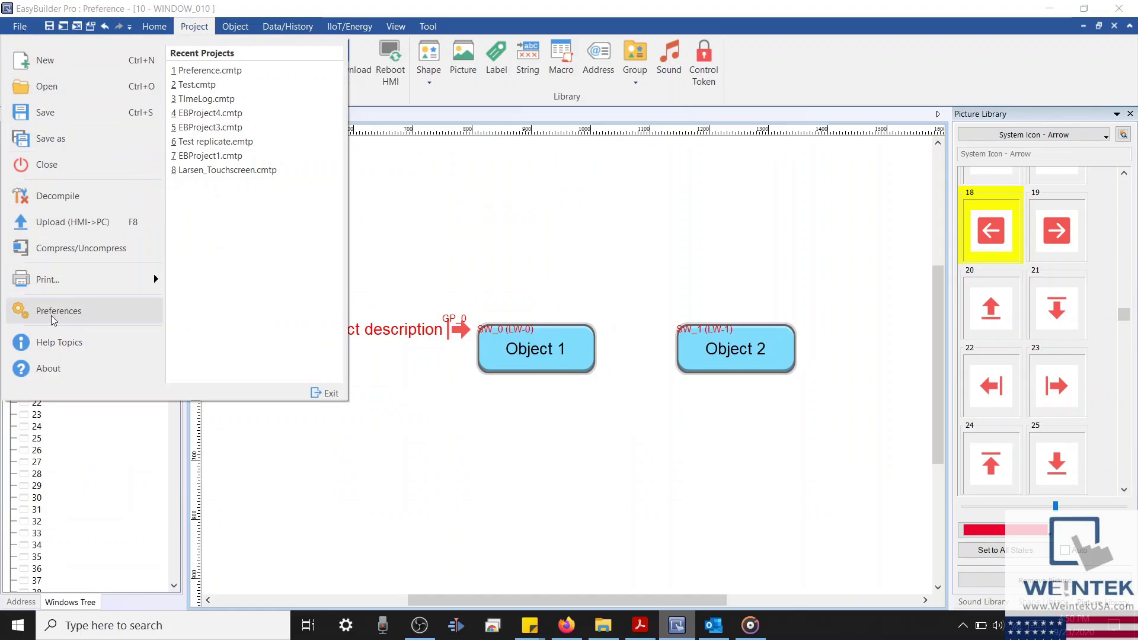
{"action": "left_click", "coordinate": [65, 320]}
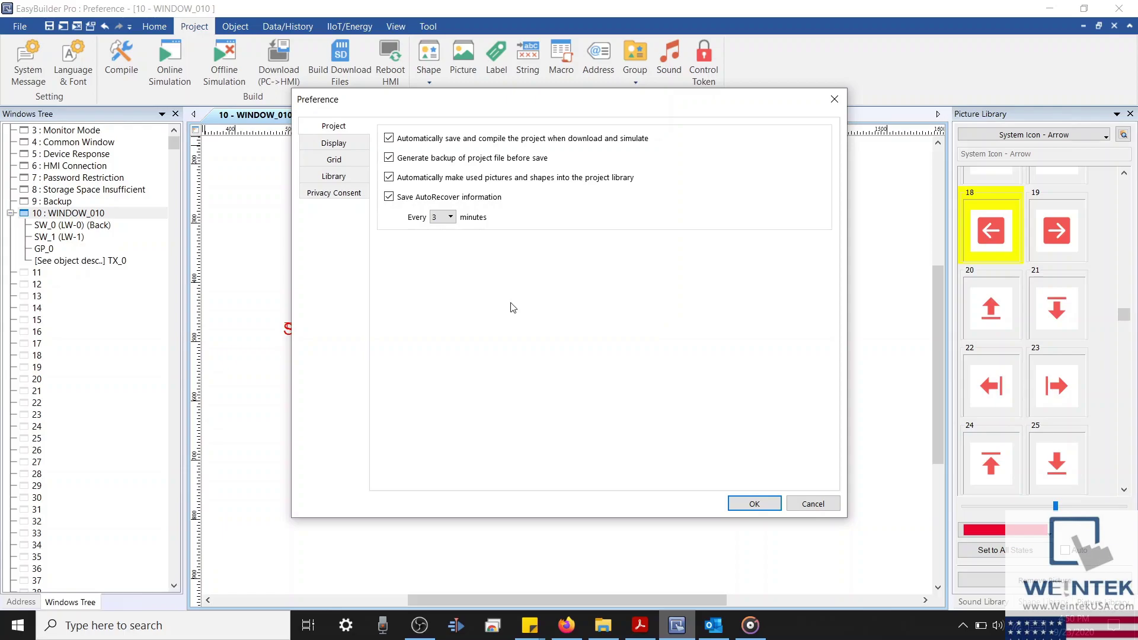
{"action": "left_click", "coordinate": [391, 147]}
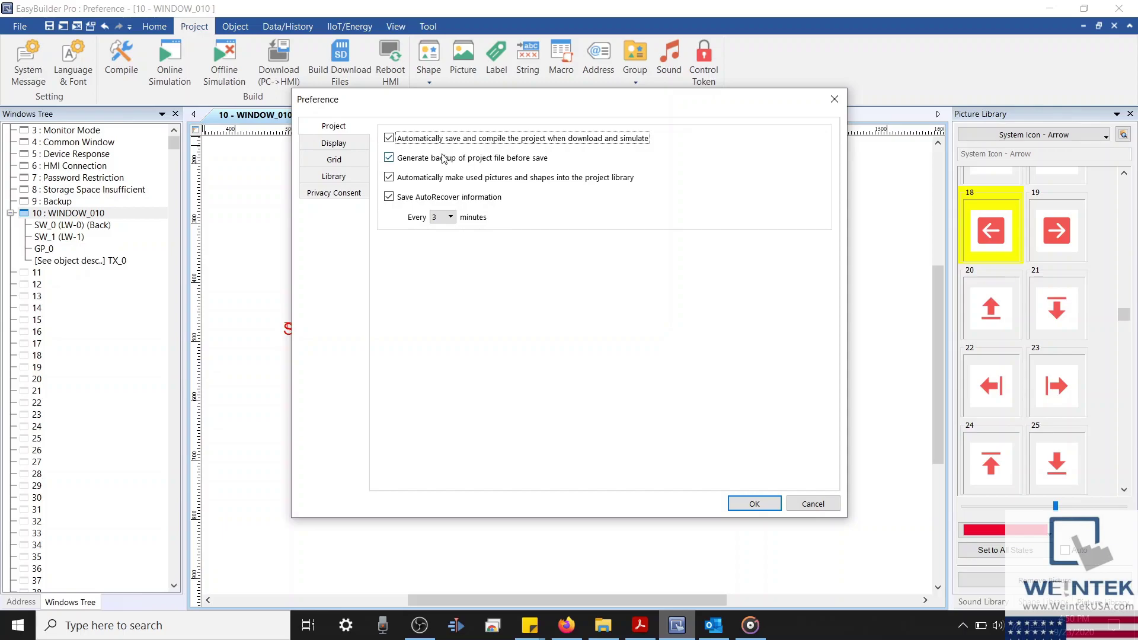
{"action": "left_click", "coordinate": [390, 139]}
{"action": "left_click", "coordinate": [744, 508]}
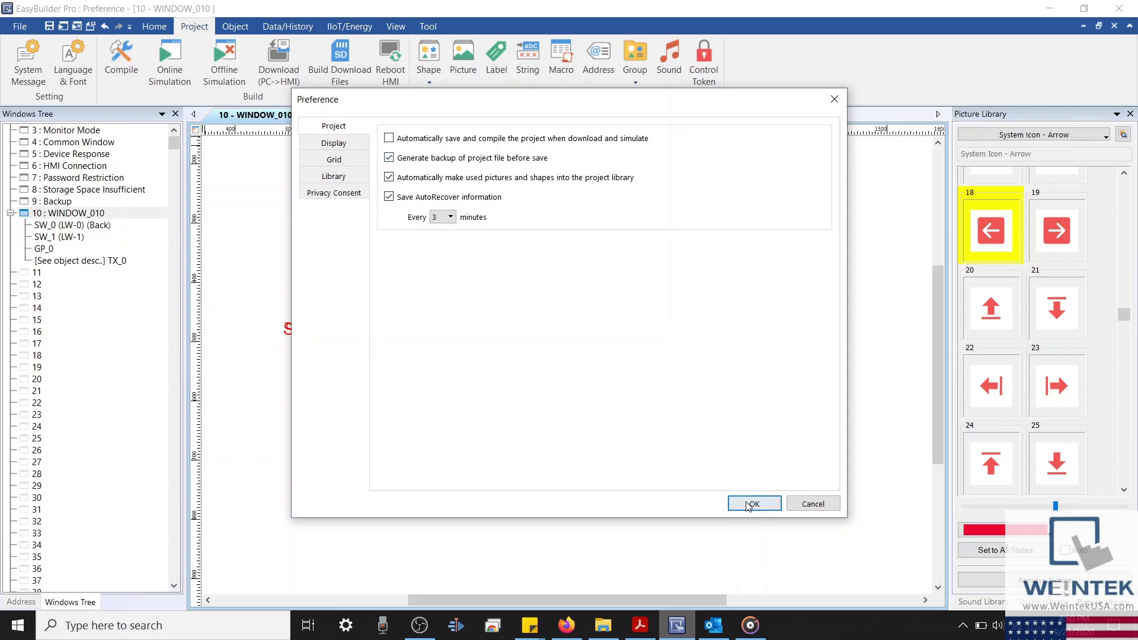
{"action": "left_click", "coordinate": [9, 28]}
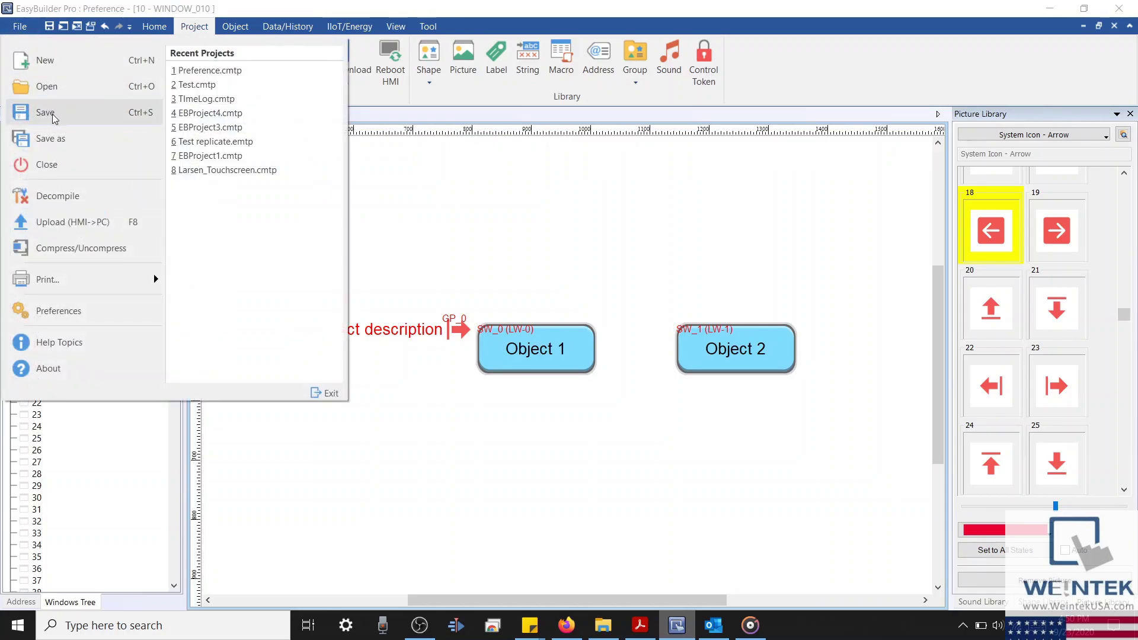
Re-check 'Automatically save and compile the project when download and simulate' in Preferences and confirm.
{"action": "left_click", "coordinate": [203, 28]}
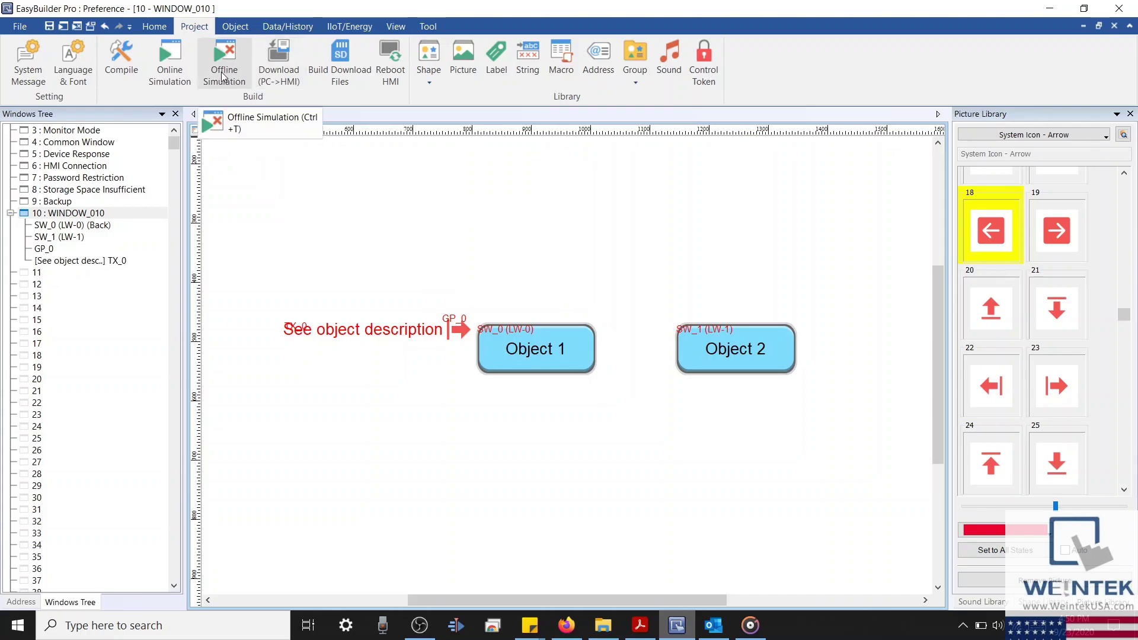
{"action": "left_click", "coordinate": [30, 26]}
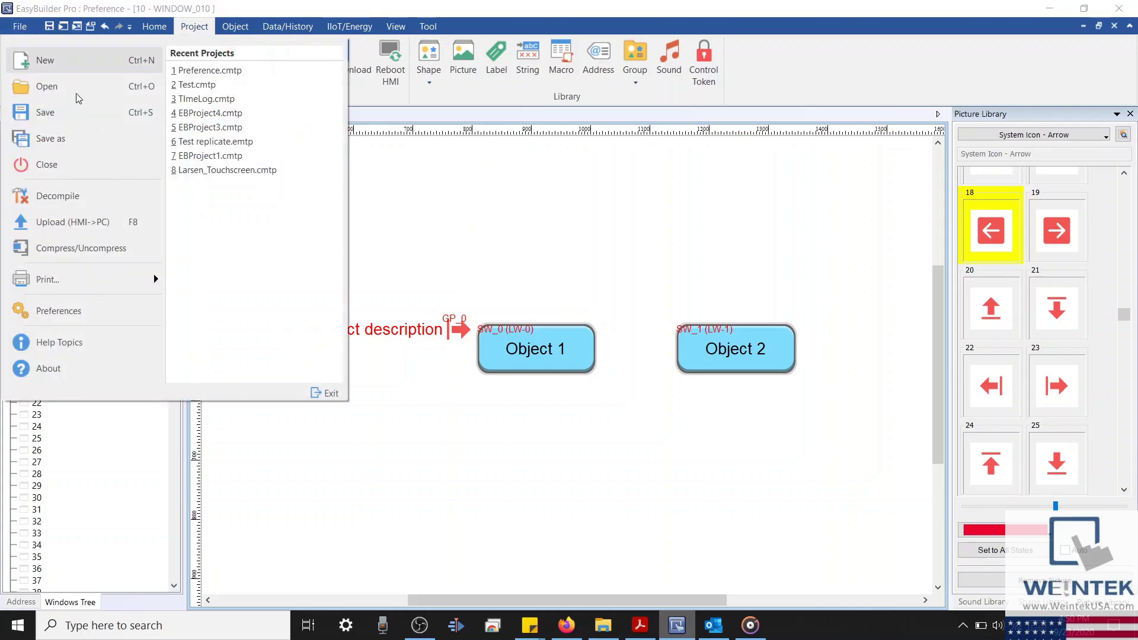
{"action": "left_click", "coordinate": [146, 313]}
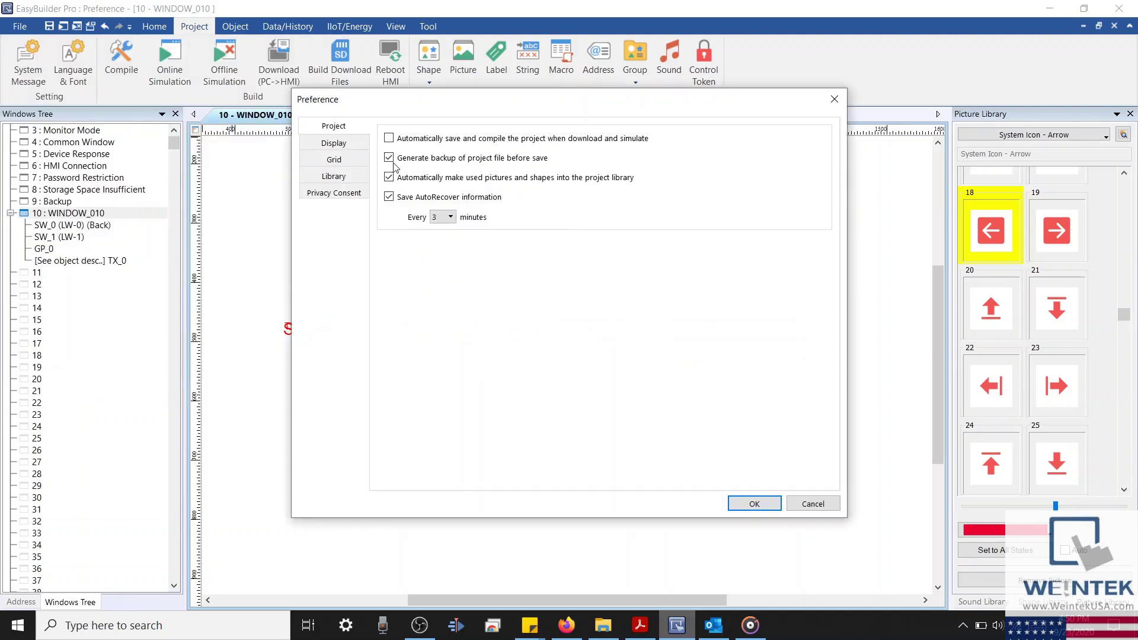
{"action": "left_click", "coordinate": [389, 138]}
{"action": "left_click", "coordinate": [754, 503]}
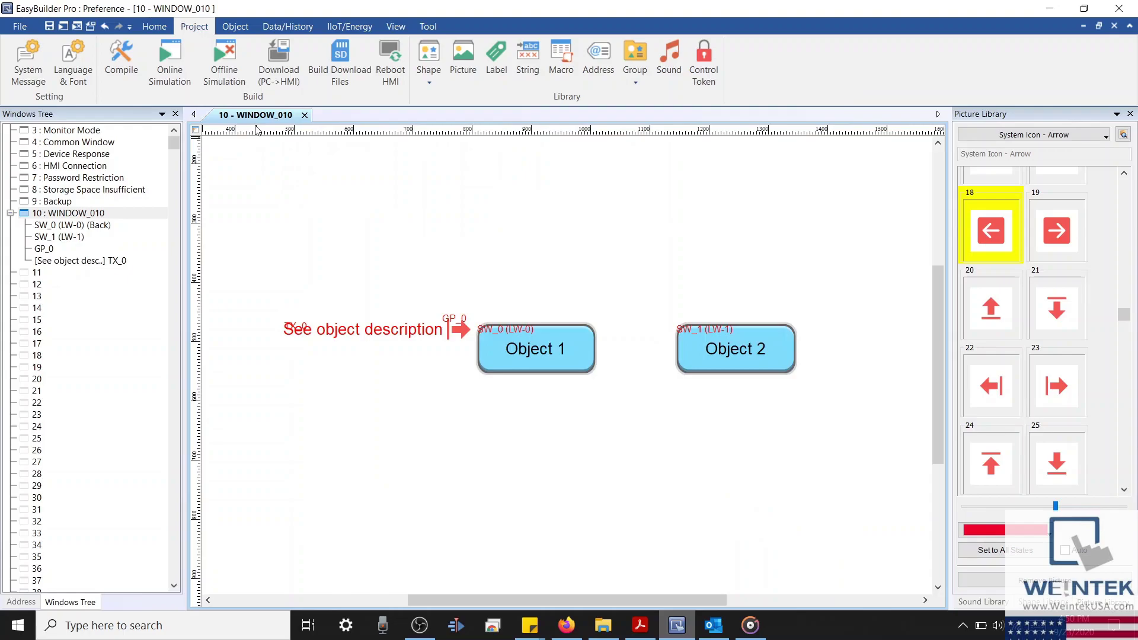
{"action": "left_click", "coordinate": [20, 26]}
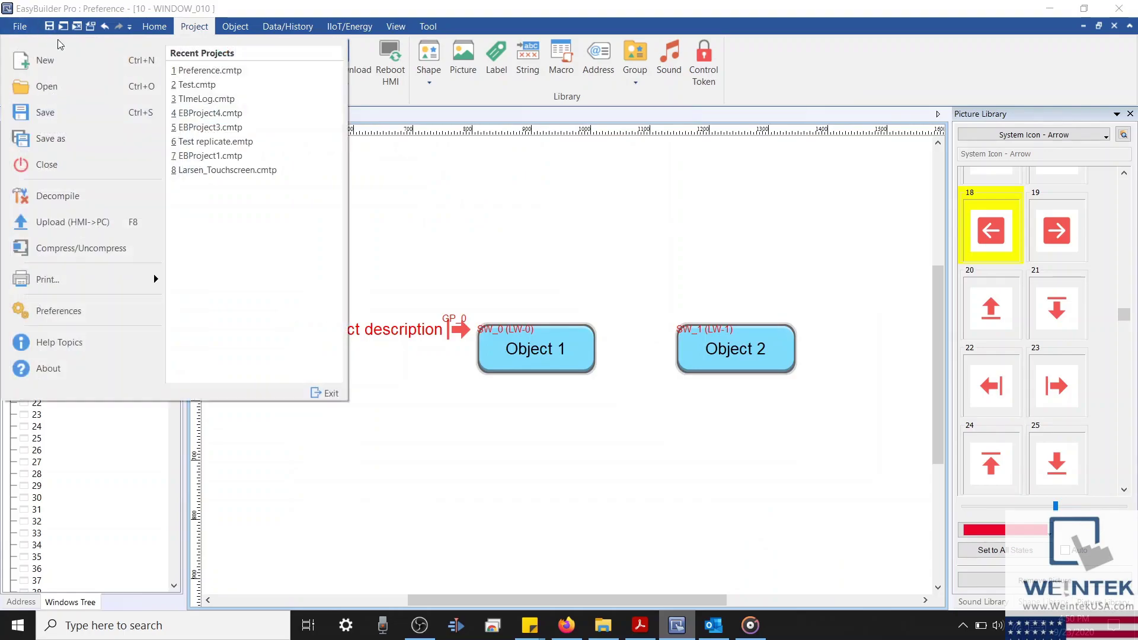
{"action": "left_click", "coordinate": [136, 314]}
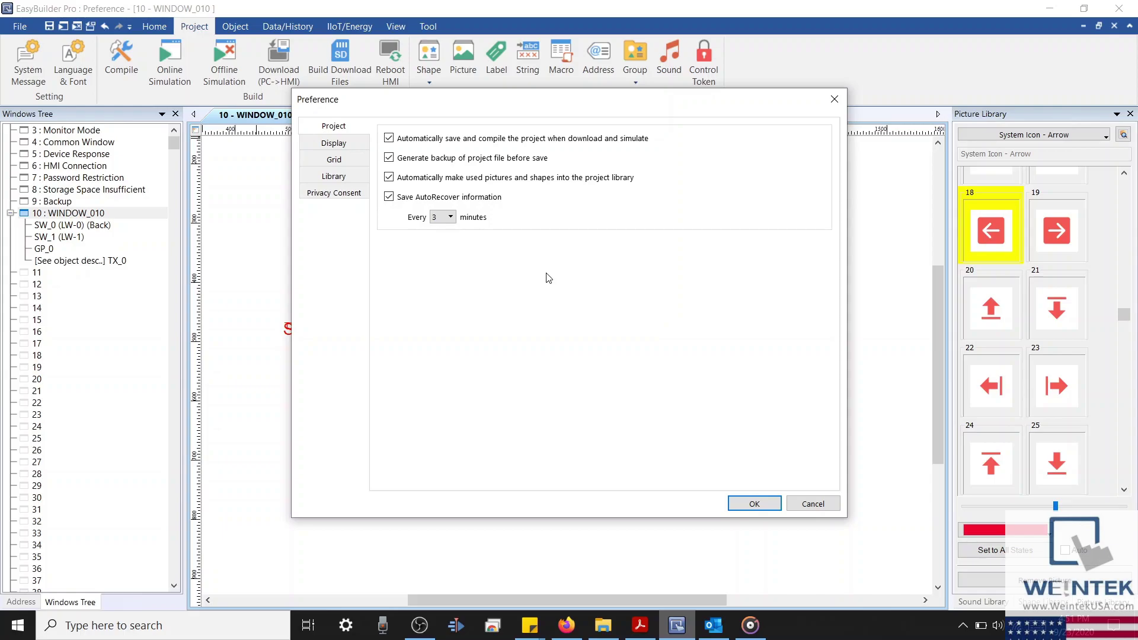
{"action": "left_click", "coordinate": [755, 504]}
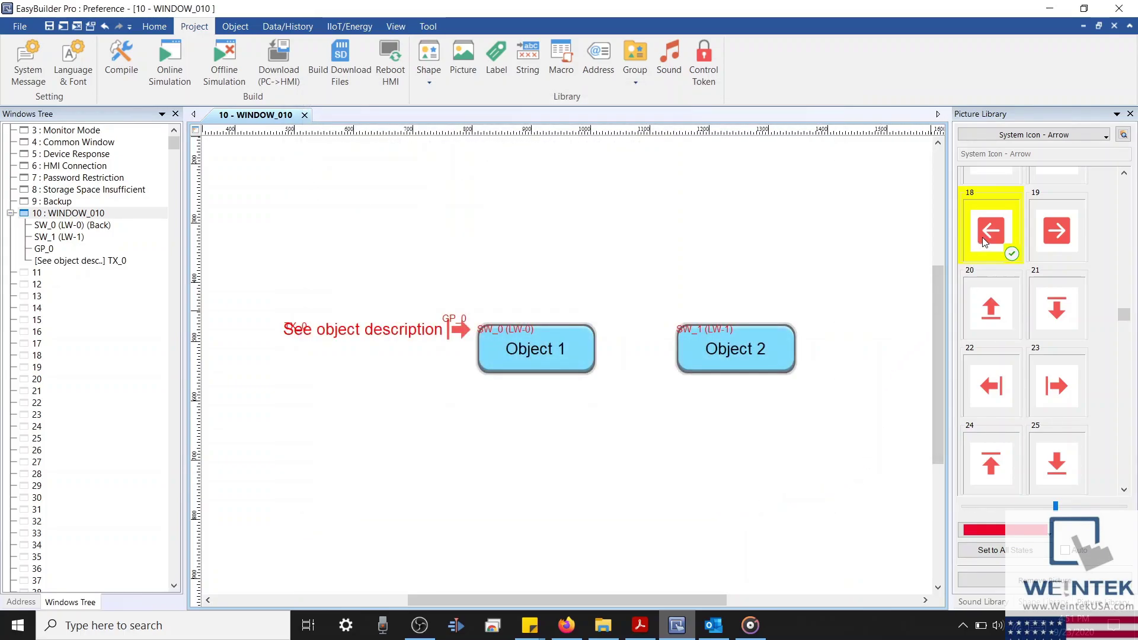
Place the red left-arrow picture at WINDOW_010's top right, save, and show the Preference Test folder.
{"action": "left_click_drag", "start_coordinate": [990, 233], "coordinate": [777, 207]}
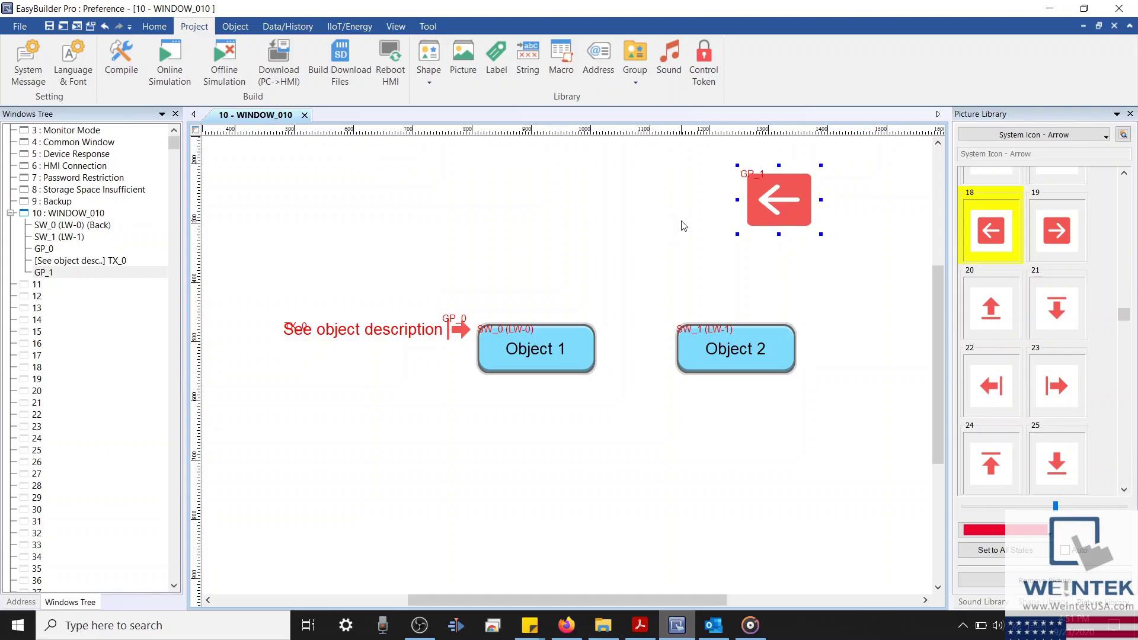
{"action": "left_click", "coordinate": [19, 26]}
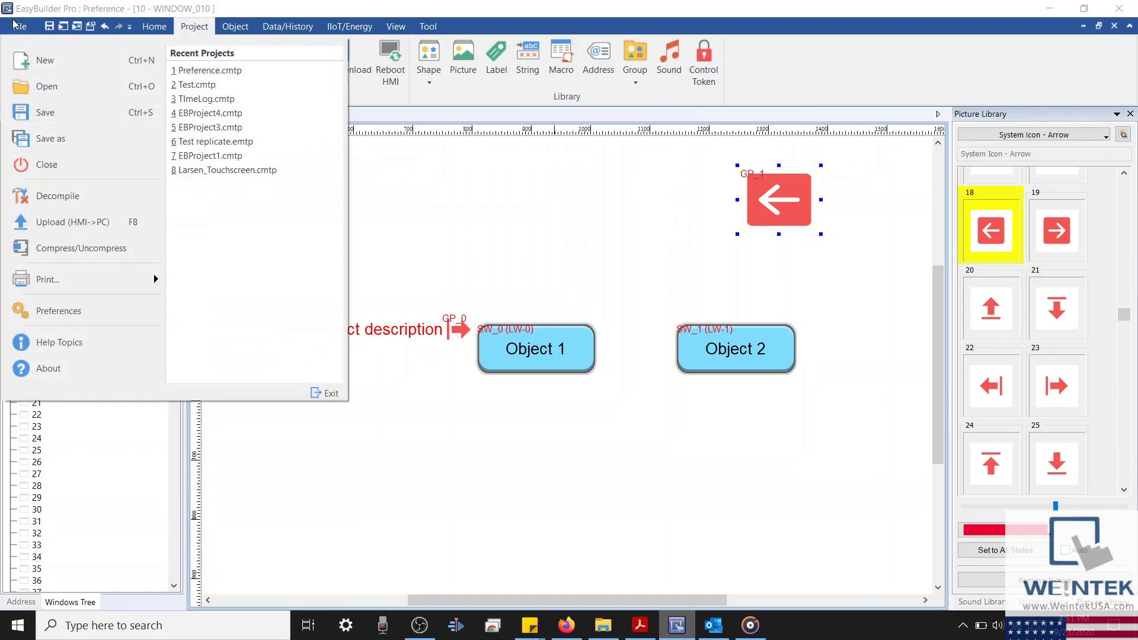
{"action": "left_click", "coordinate": [58, 113]}
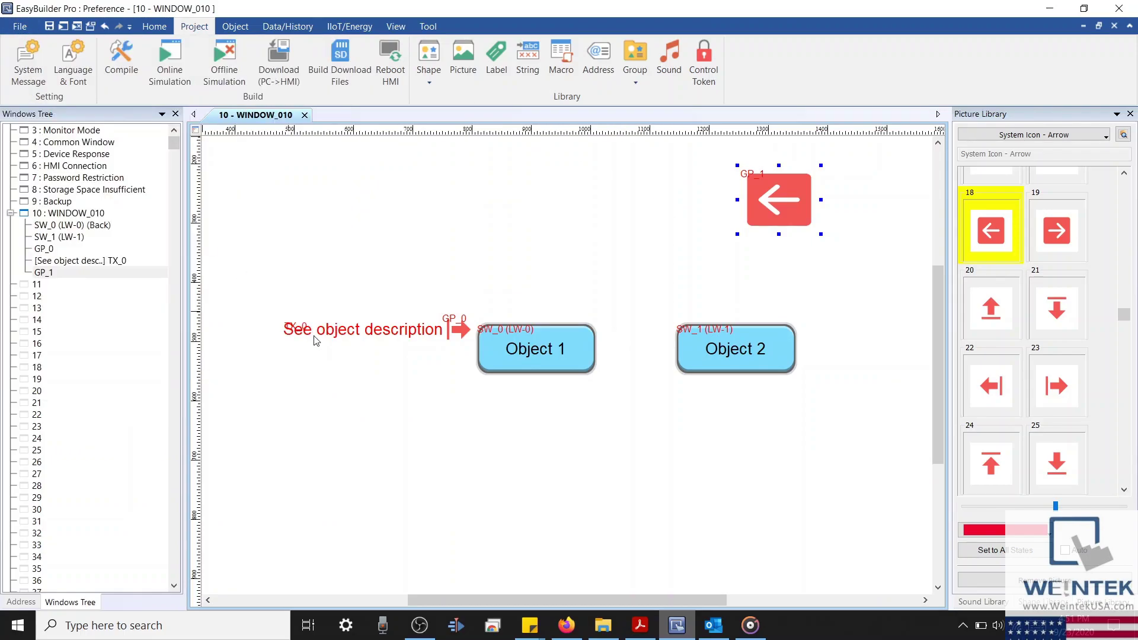
{"action": "left_click", "coordinate": [597, 624]}
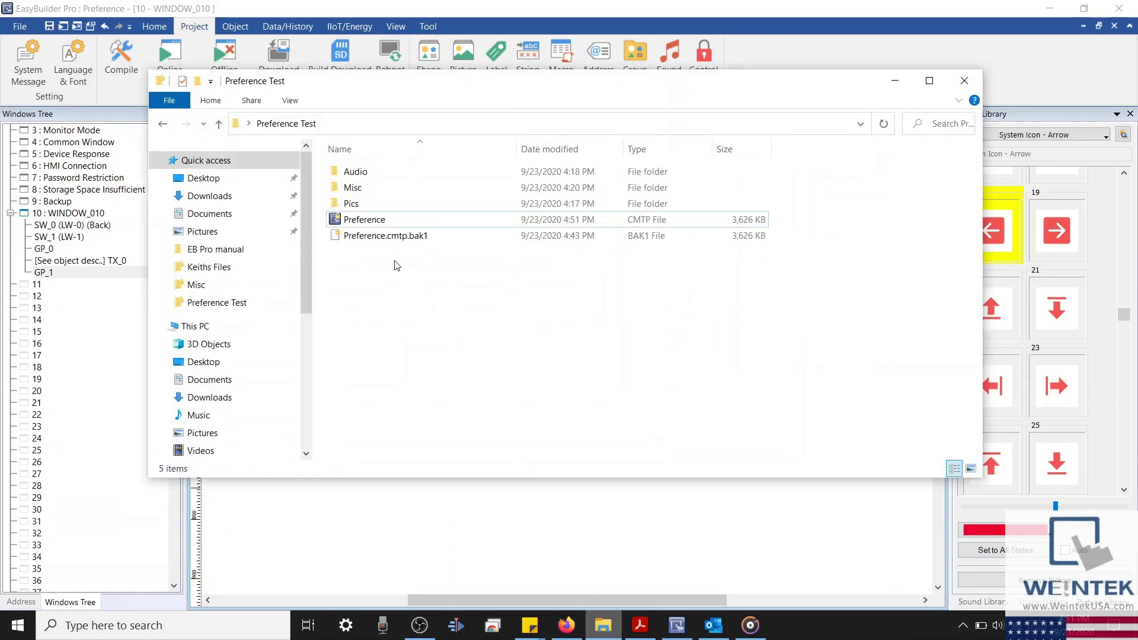
Rename Preference.cmtp.bak1 to 'Origional Project.cmtp', accept the extension change, and open it.
{"action": "left_click", "coordinate": [381, 242]}
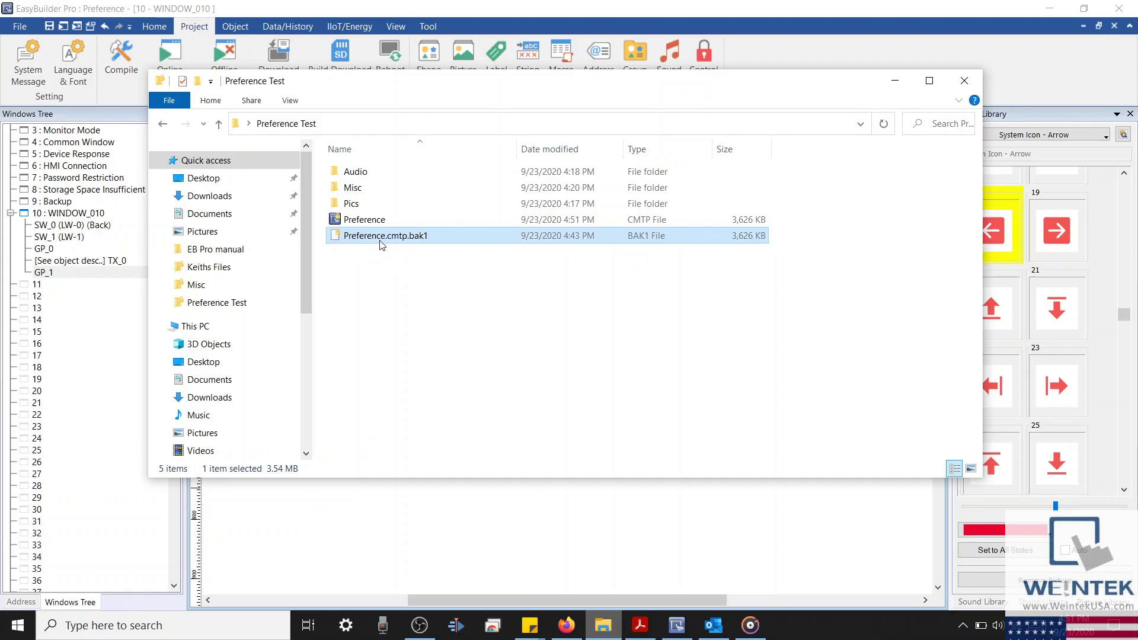
{"action": "right_click", "coordinate": [383, 237]}
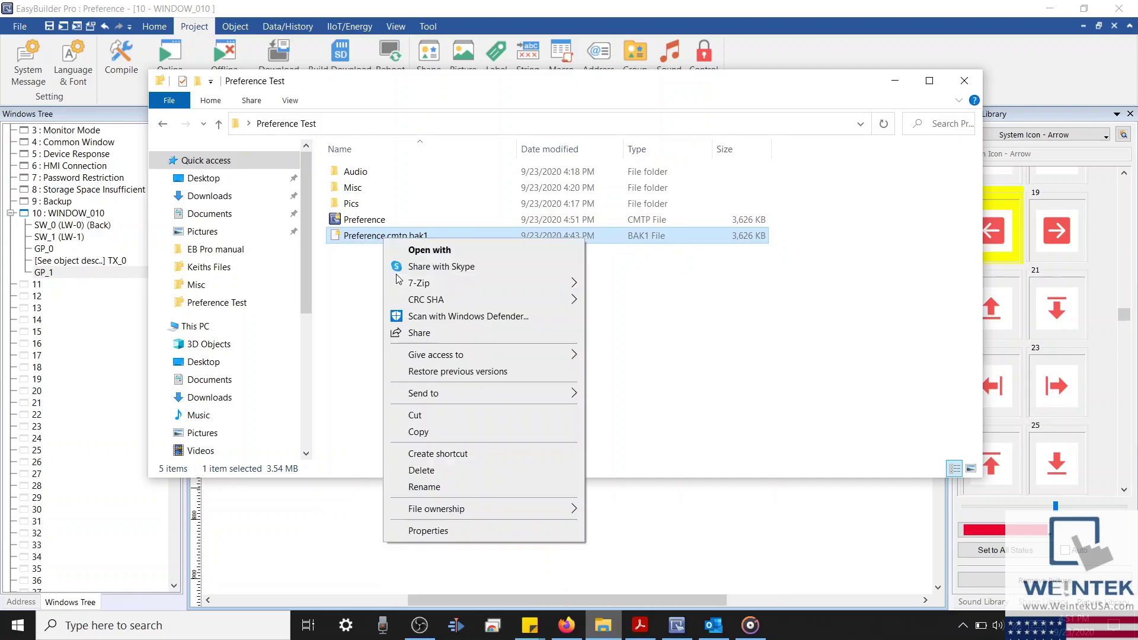
{"action": "left_click", "coordinate": [442, 491]}
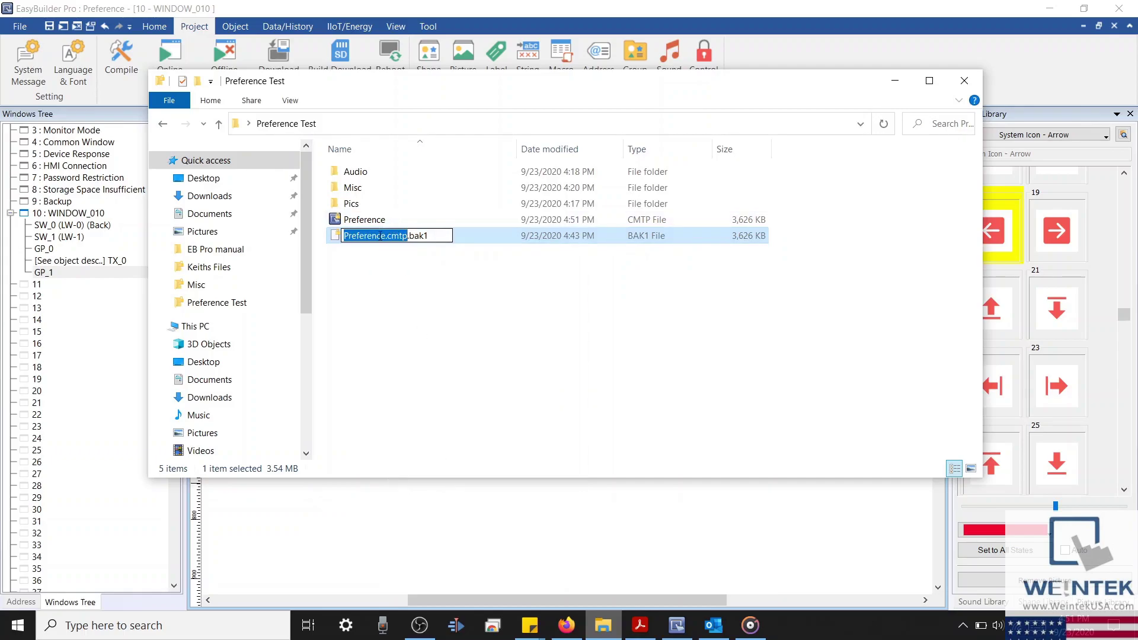
{"action": "left_click_drag", "start_coordinate": [386, 236], "coordinate": [345, 234]}
{"action": "type", "text": "Origional"}
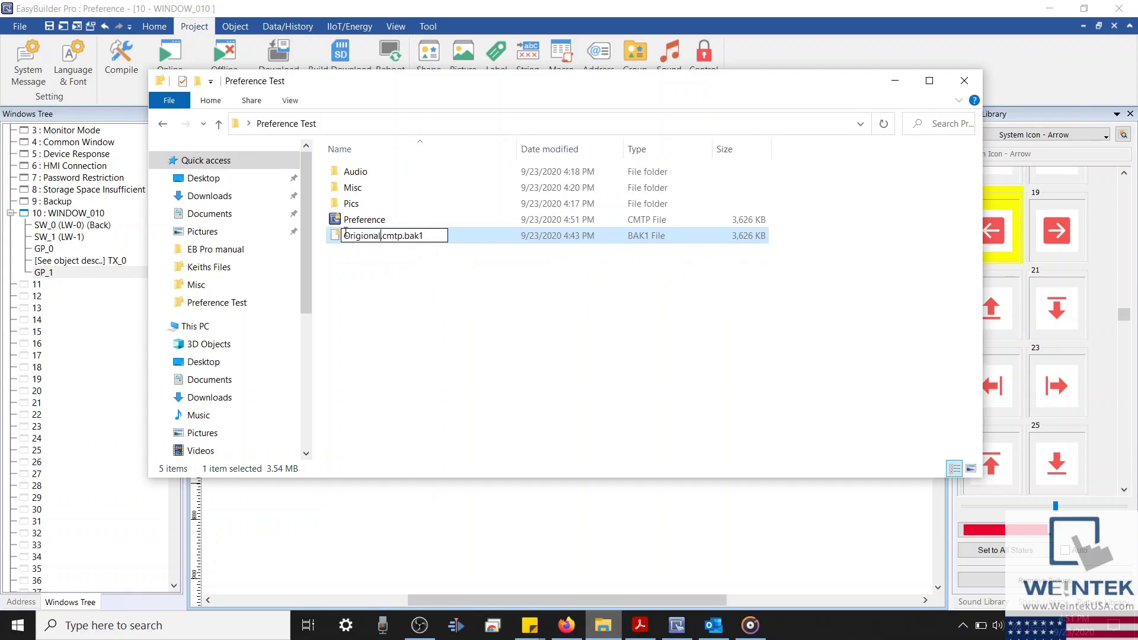
{"action": "type", "text": " Project"}
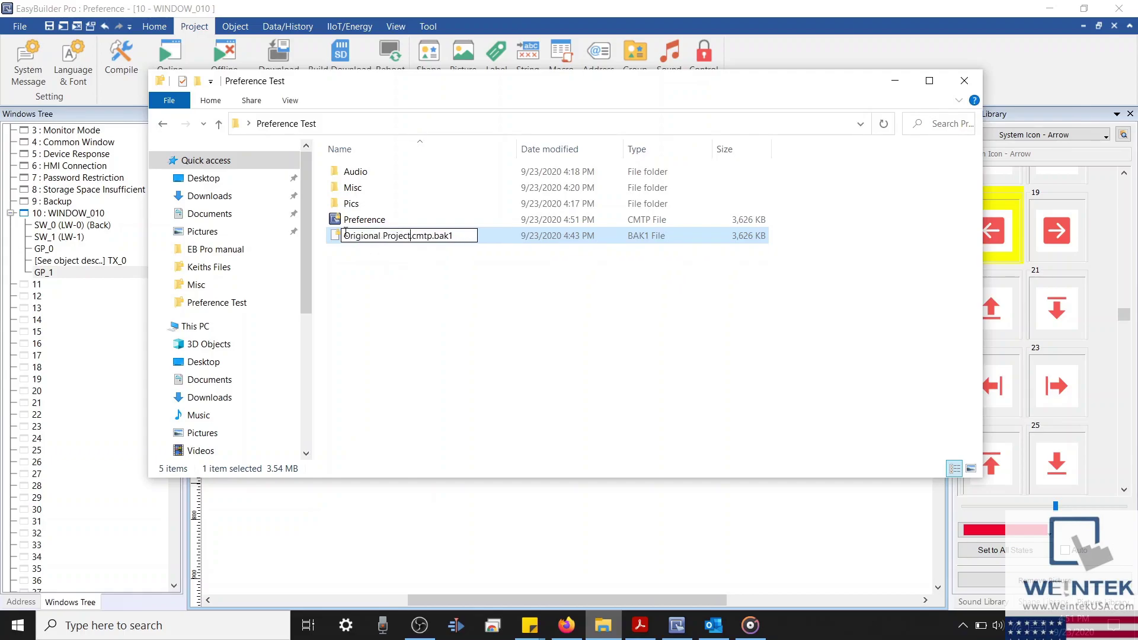
{"action": "key", "text": "BackSpace"}
{"action": "key", "text": "BackSpace"}
{"action": "key", "text": "BackSpace"}
{"action": "key", "text": "BackSpace"}
{"action": "key", "text": "BackSpace"}
{"action": "key", "text": "Return"}
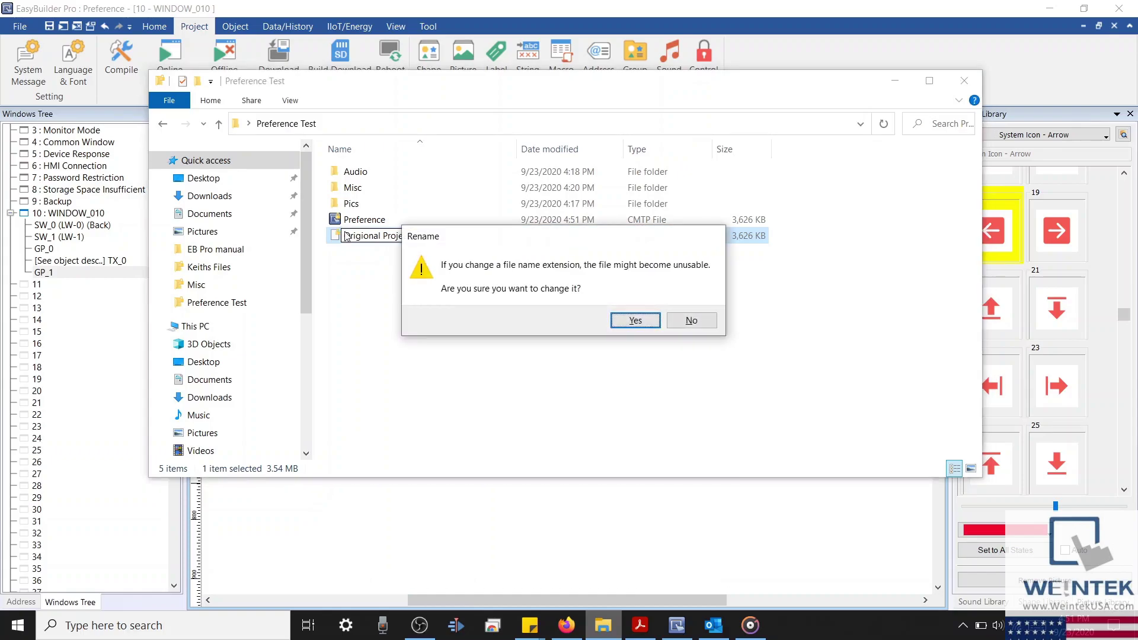
{"action": "left_click", "coordinate": [632, 319]}
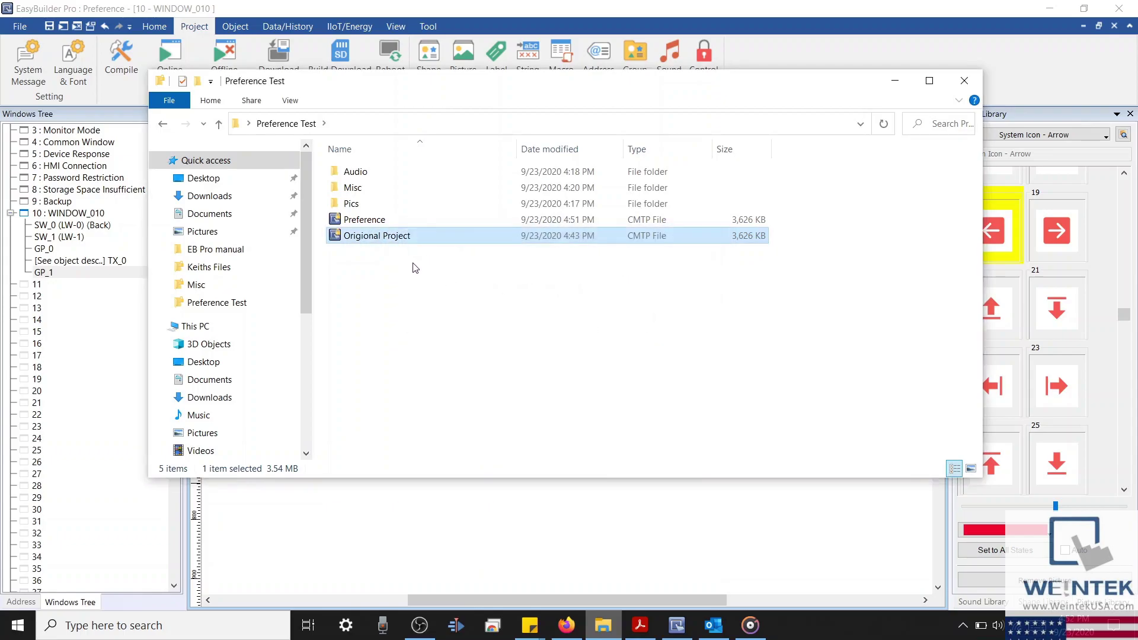
{"action": "double_click", "coordinate": [390, 237]}
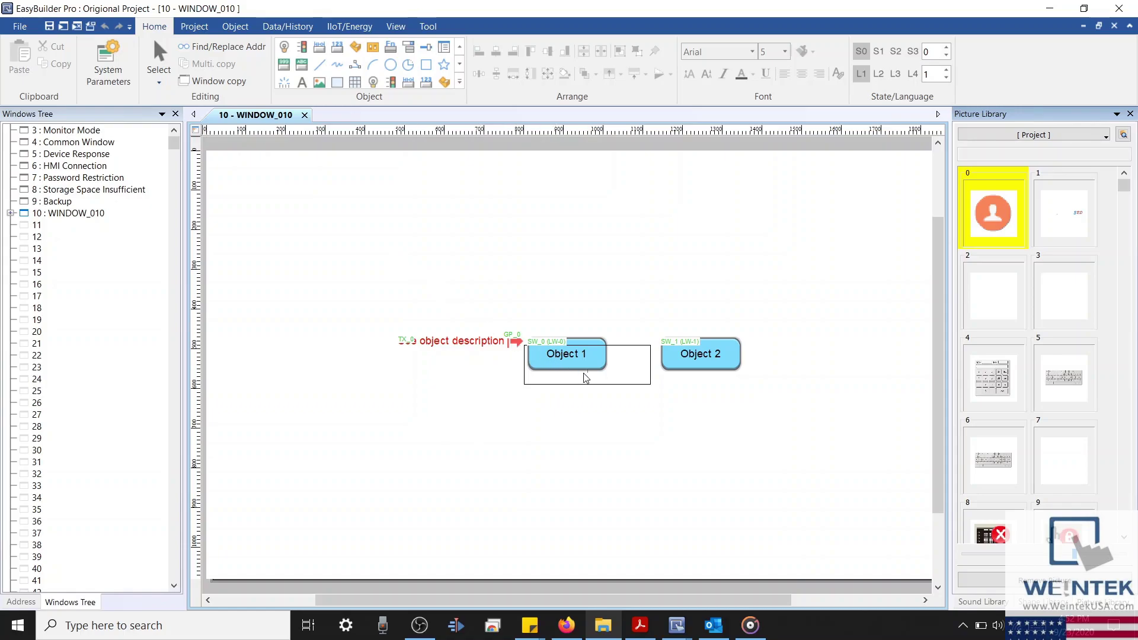
Scroll up to compare the Preference and Origional Project CMTP file sizes.
{"action": "scroll", "coordinate": [629, 423], "scroll_direction": "up", "scroll_amount": 1}
{"action": "scroll", "coordinate": [629, 423], "scroll_direction": "up", "scroll_amount": 1}
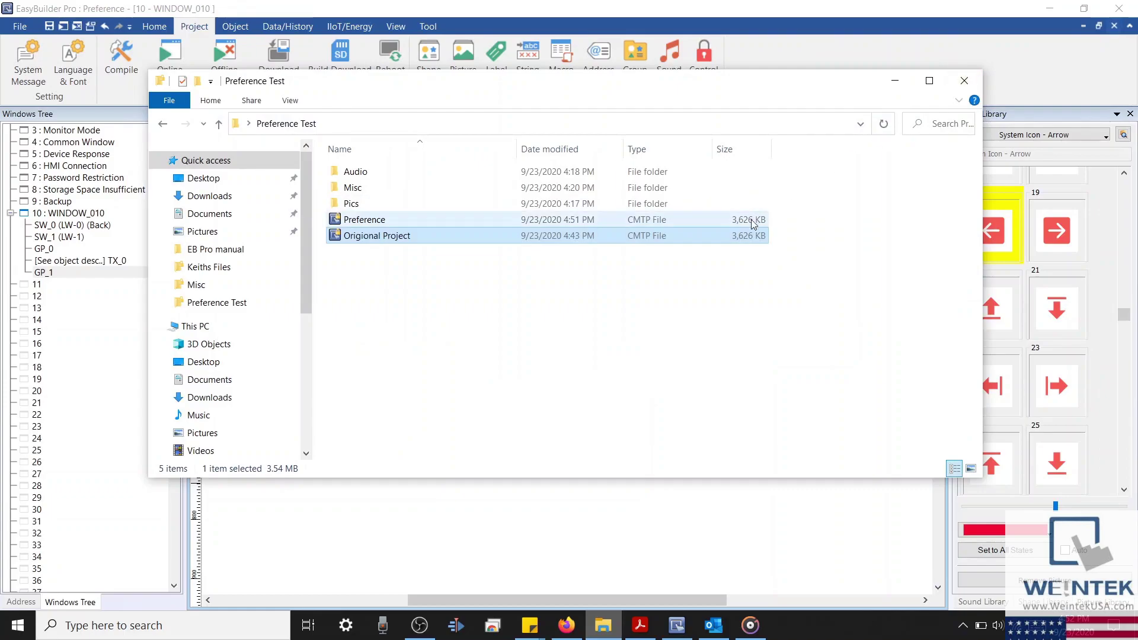
Delete arrow picture GP_1 and enable automatically making used pictures and shapes into the project library.
{"action": "left_click", "coordinate": [886, 71]}
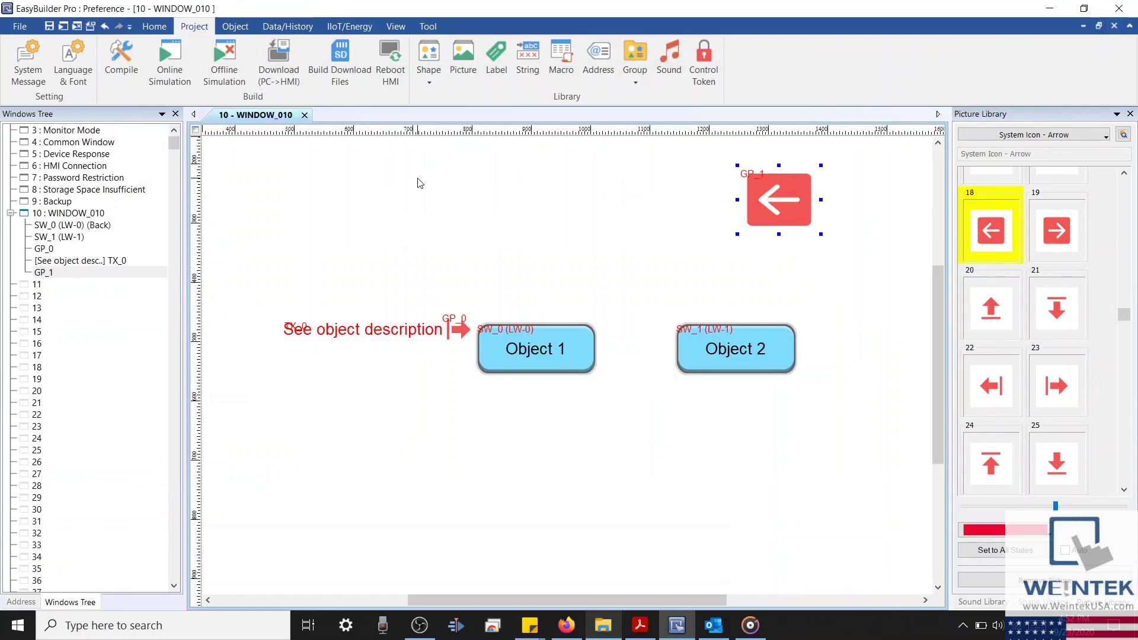
{"action": "key", "text": "Delete"}
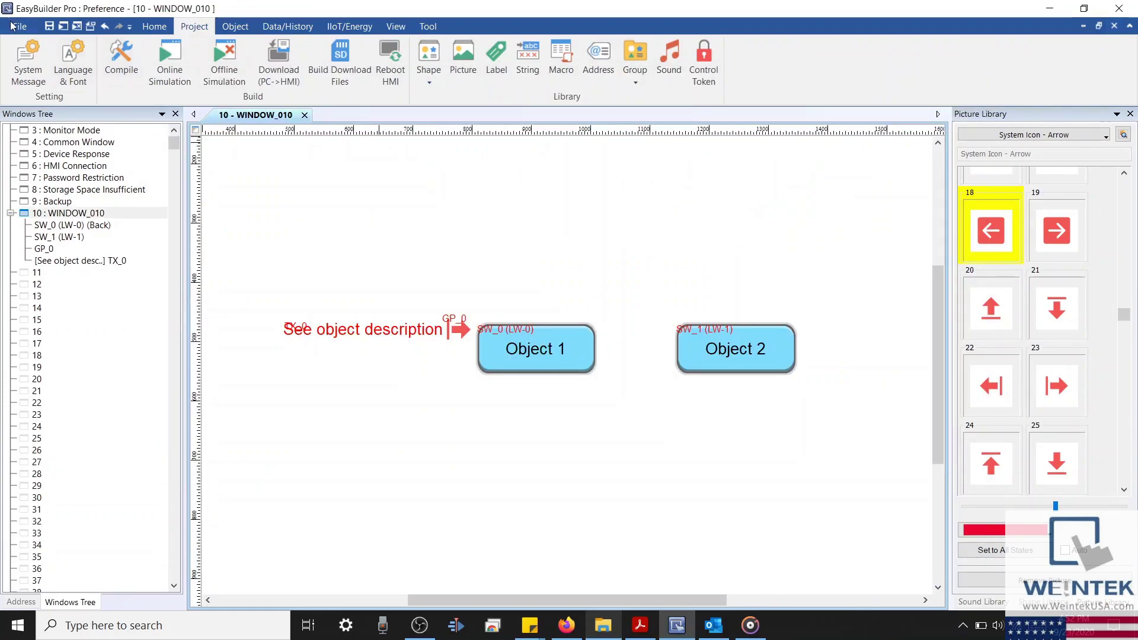
{"action": "left_click", "coordinate": [11, 26]}
{"action": "left_click", "coordinate": [53, 310]}
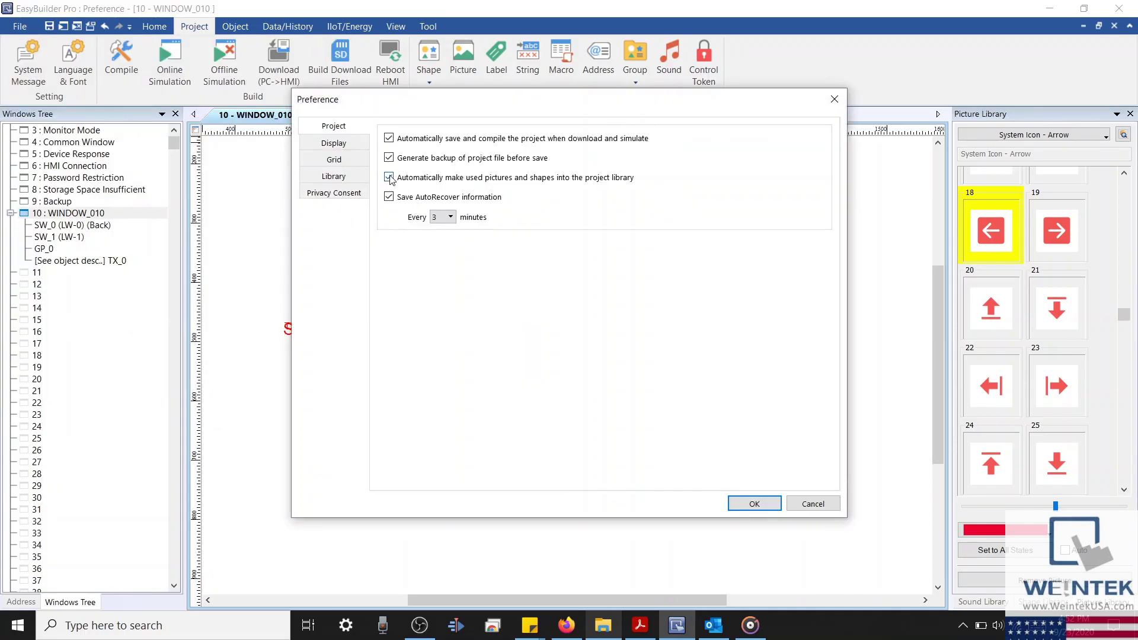
{"action": "left_click", "coordinate": [390, 178]}
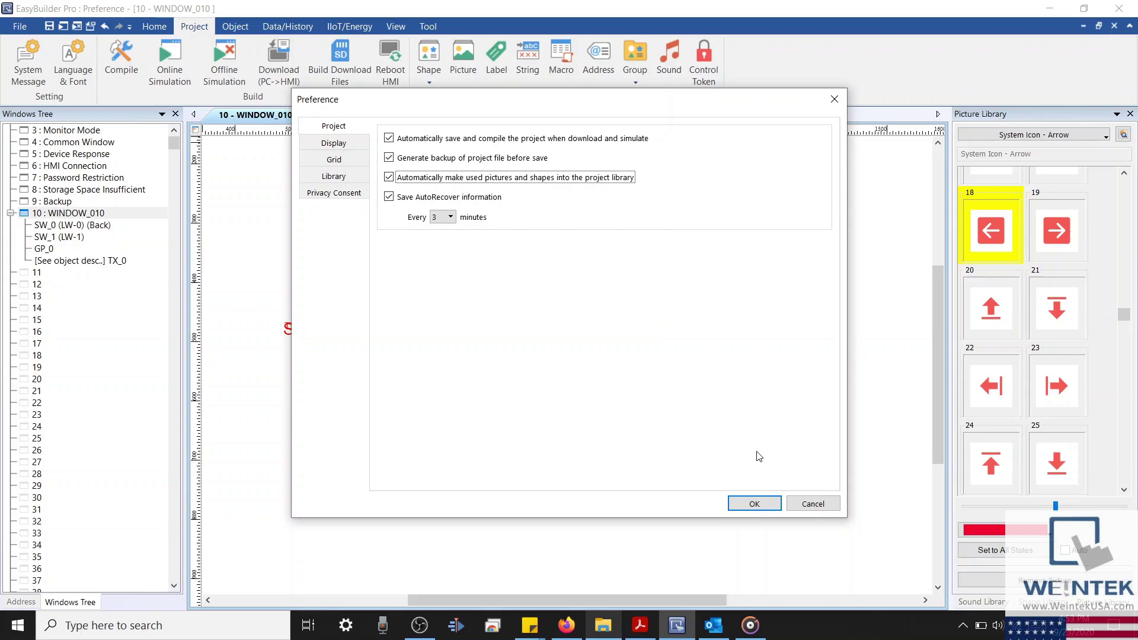
{"action": "left_click", "coordinate": [775, 504]}
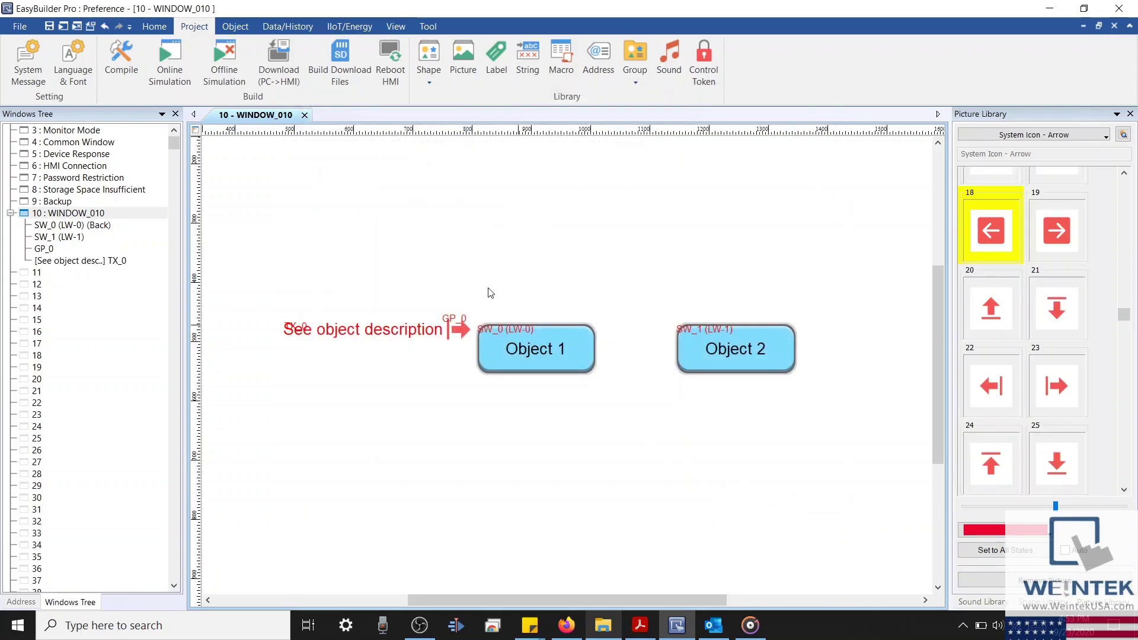
Switch the Picture Library panel to show the project's own pictures.
{"action": "left_click", "coordinate": [237, 26]}
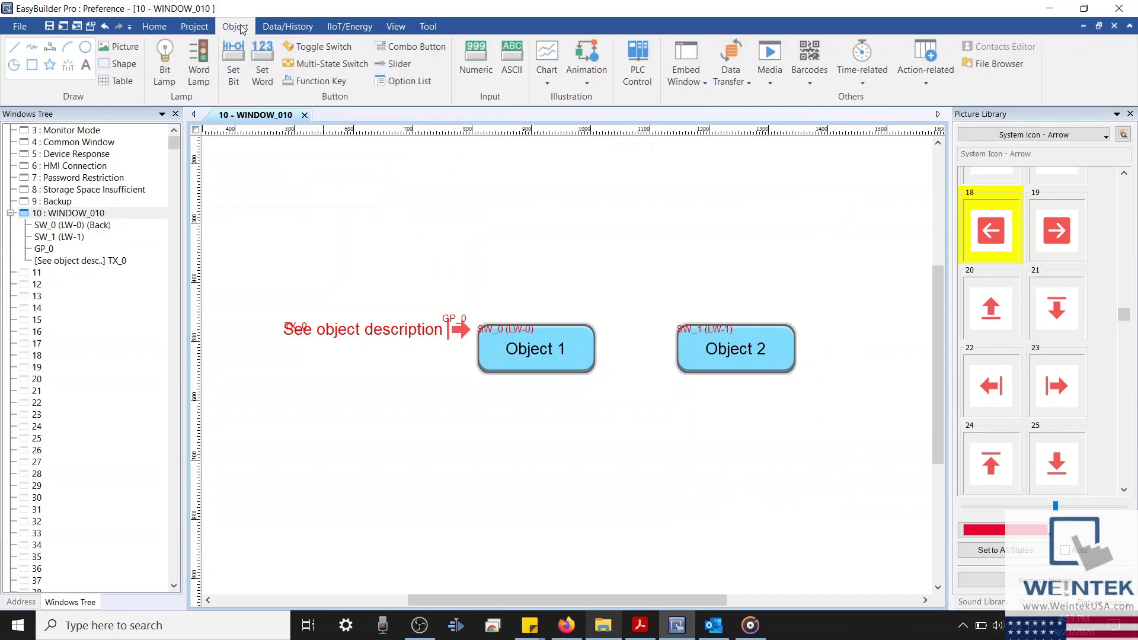
{"action": "left_click", "coordinate": [1015, 136]}
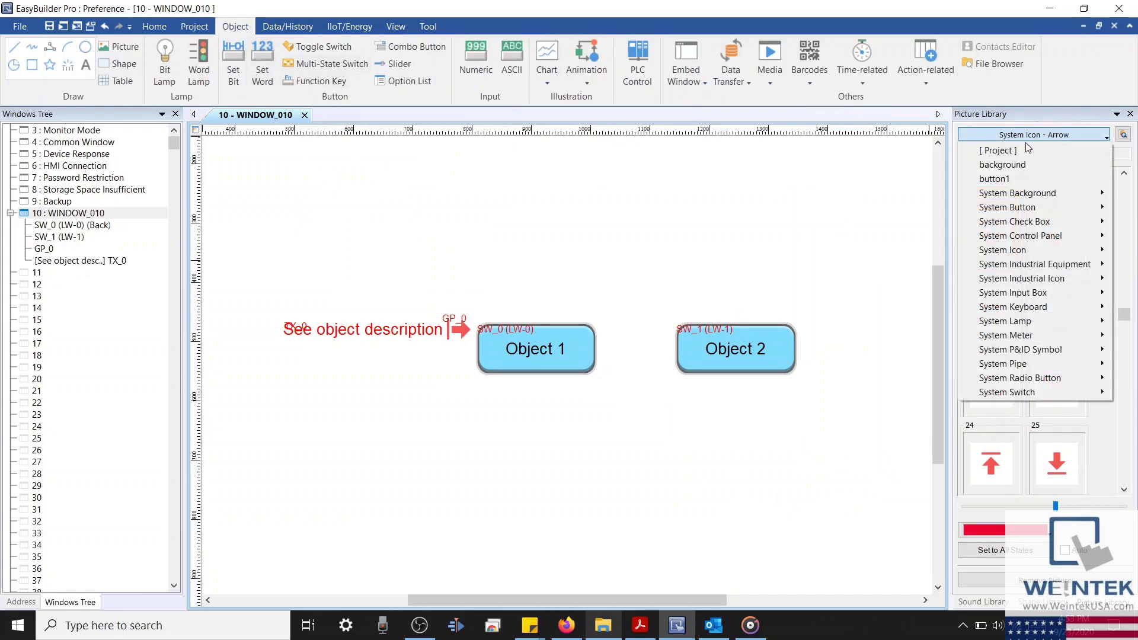
{"action": "left_click", "coordinate": [1015, 153]}
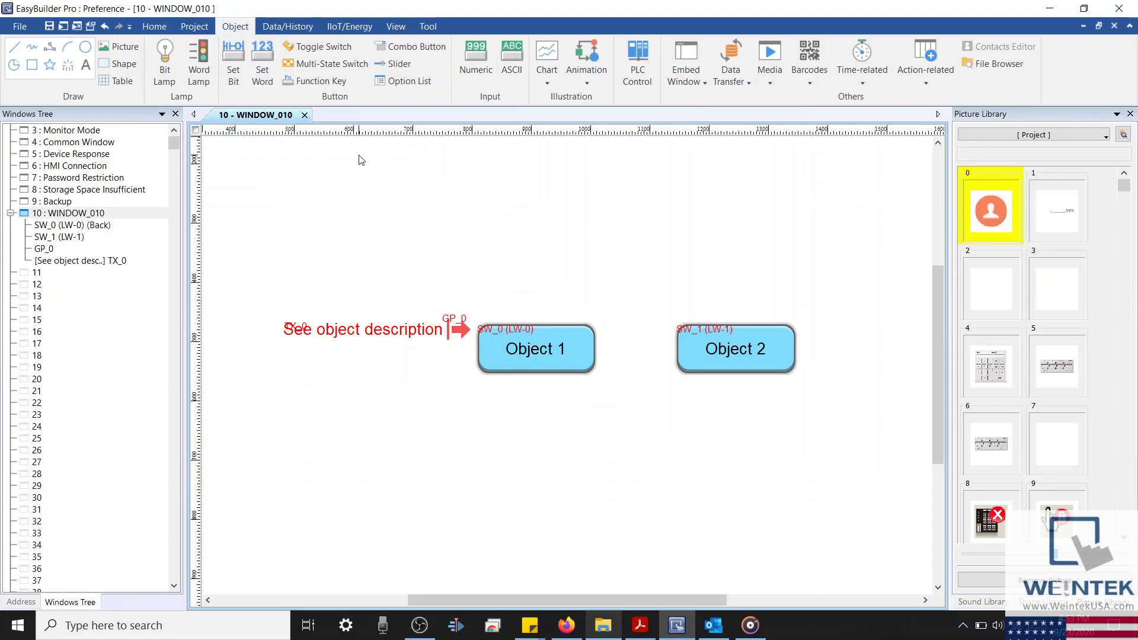
Start a new bit lamp and browse the available picture library files for its shape.
{"action": "left_click", "coordinate": [166, 71]}
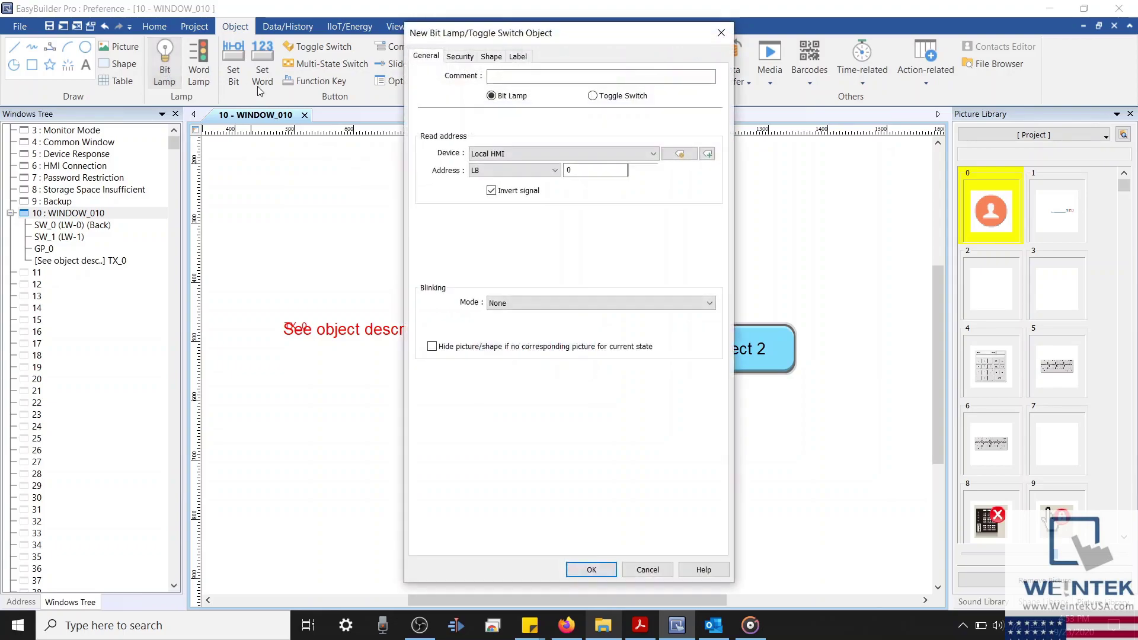
{"action": "left_click", "coordinate": [492, 58]}
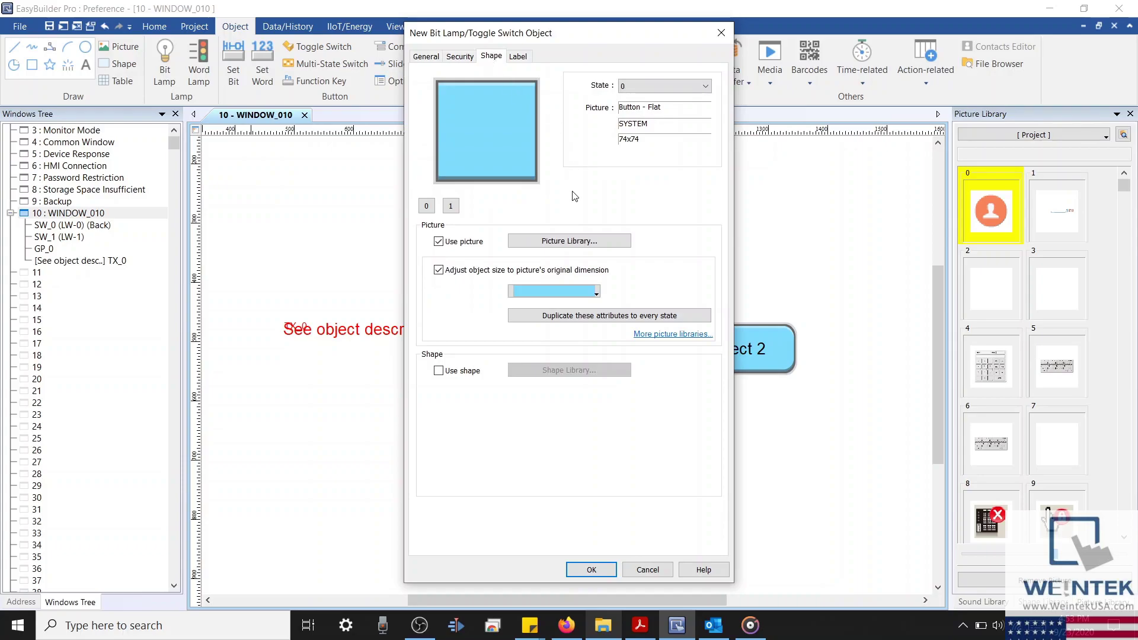
{"action": "left_click", "coordinate": [578, 242]}
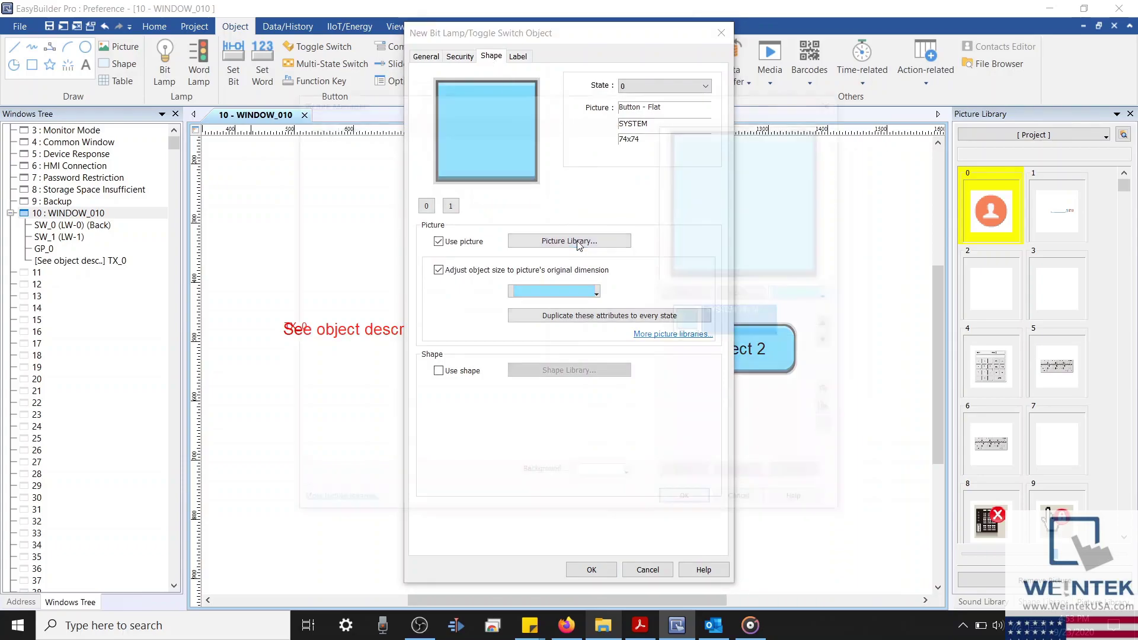
{"action": "left_click", "coordinate": [564, 144]}
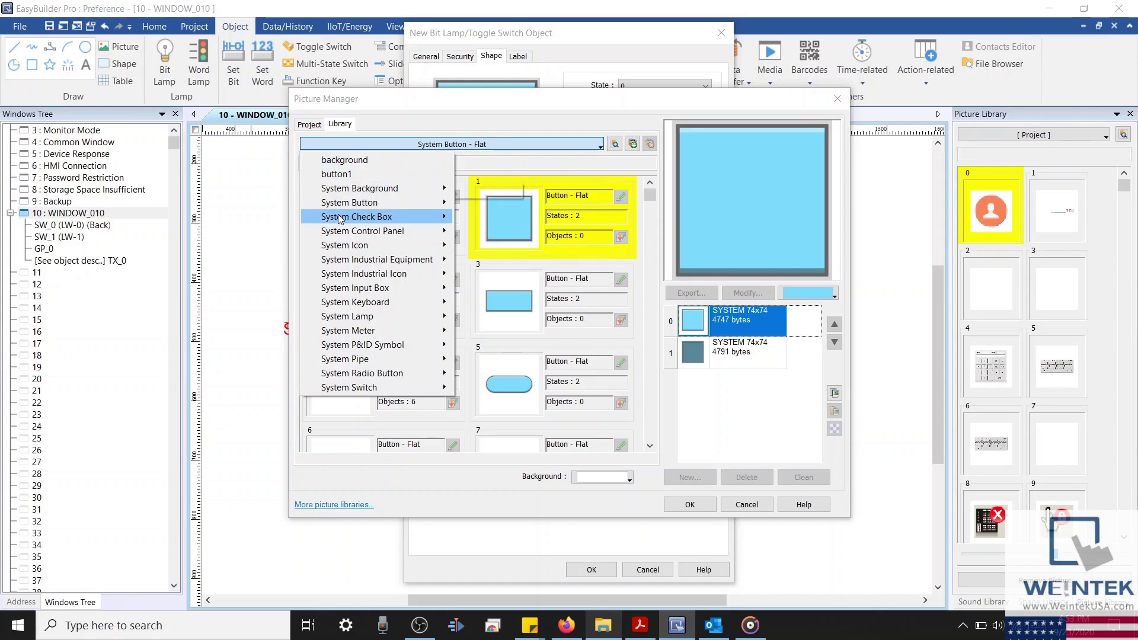
{"action": "mouse_move", "coordinate": [352, 362]}
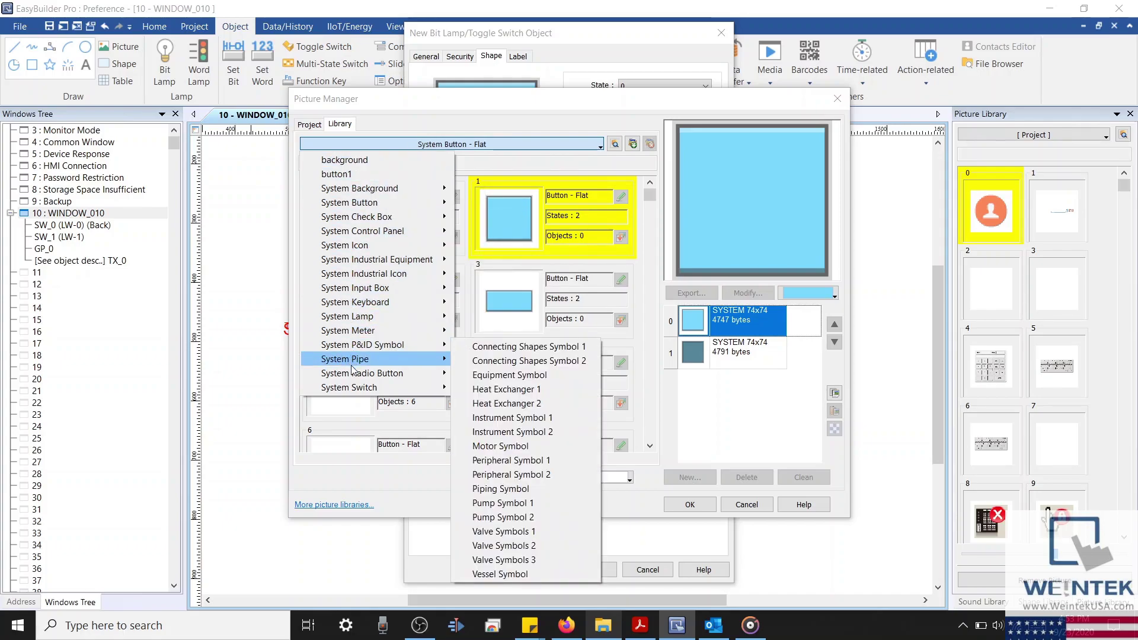
{"action": "left_click", "coordinate": [535, 110]}
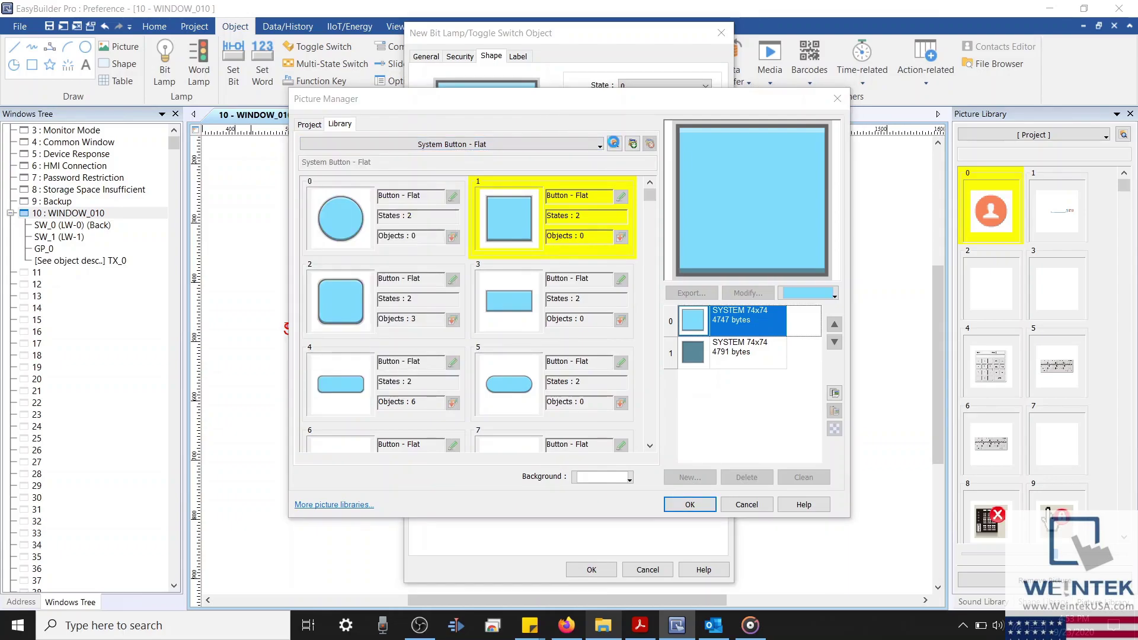
{"action": "left_click", "coordinate": [615, 144]}
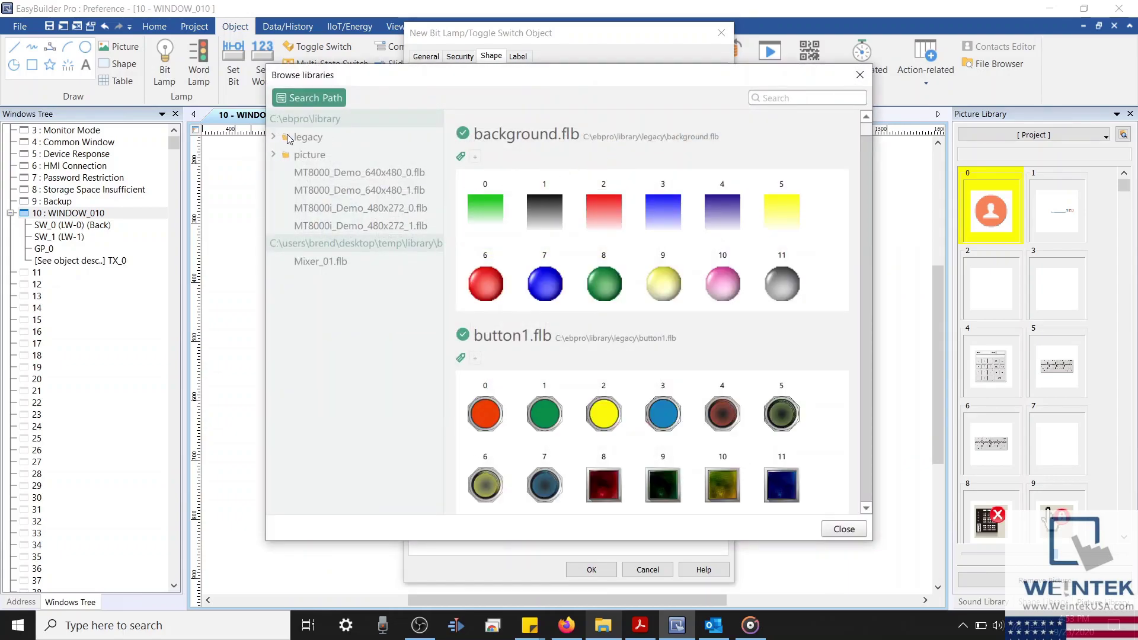
Add legacy library button2_64.flb to the project.
{"action": "left_click", "coordinate": [274, 140]}
{"action": "left_click", "coordinate": [365, 262]}
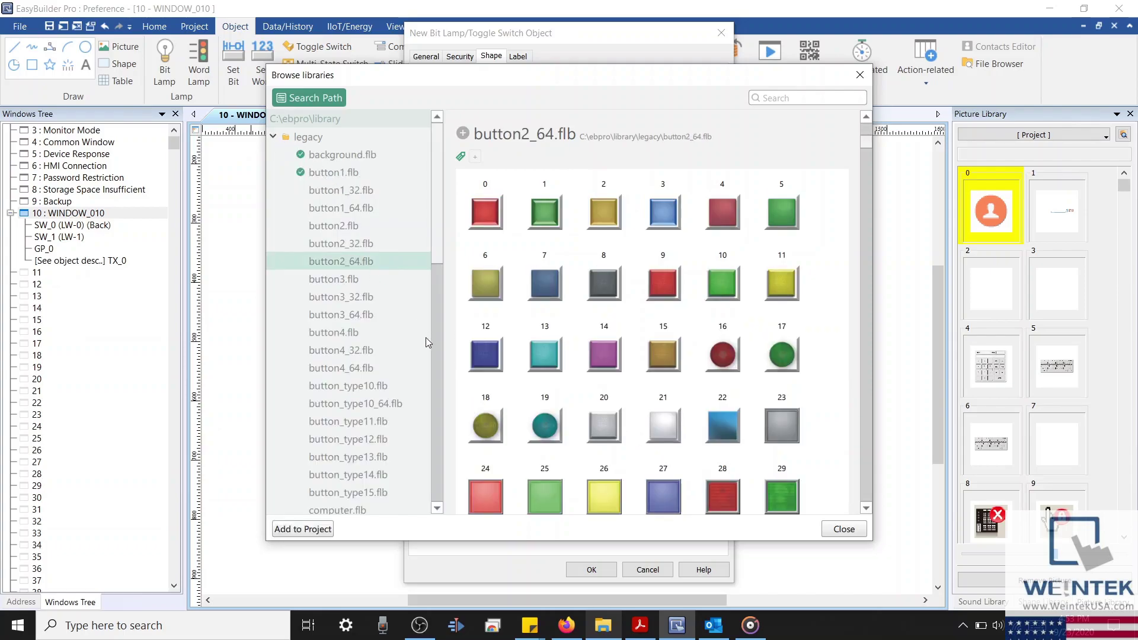
{"action": "left_click", "coordinate": [320, 529]}
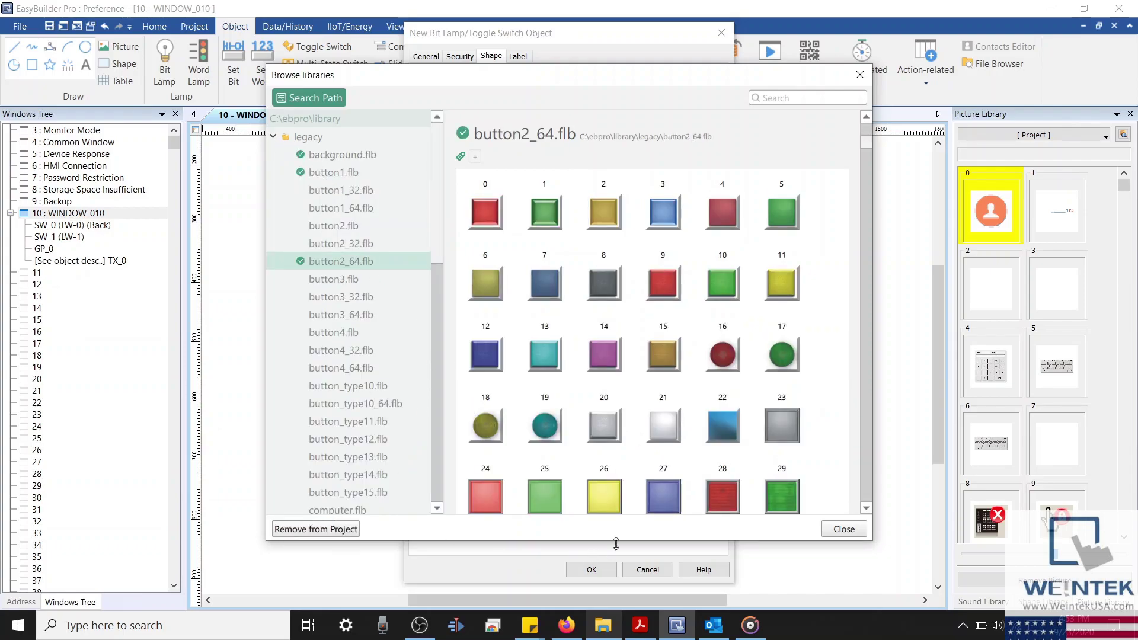
{"action": "left_click", "coordinate": [843, 529]}
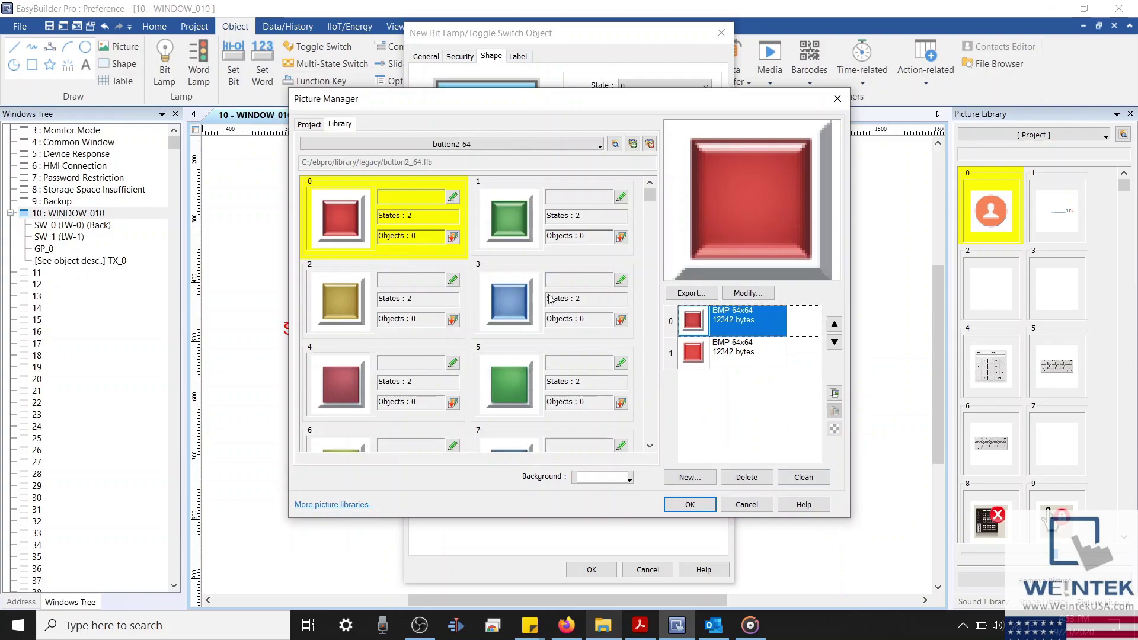
Give the lamp blue button picture 3, place BL_0 on WINDOW_010, and select library picture 88.
{"action": "left_click", "coordinate": [522, 297]}
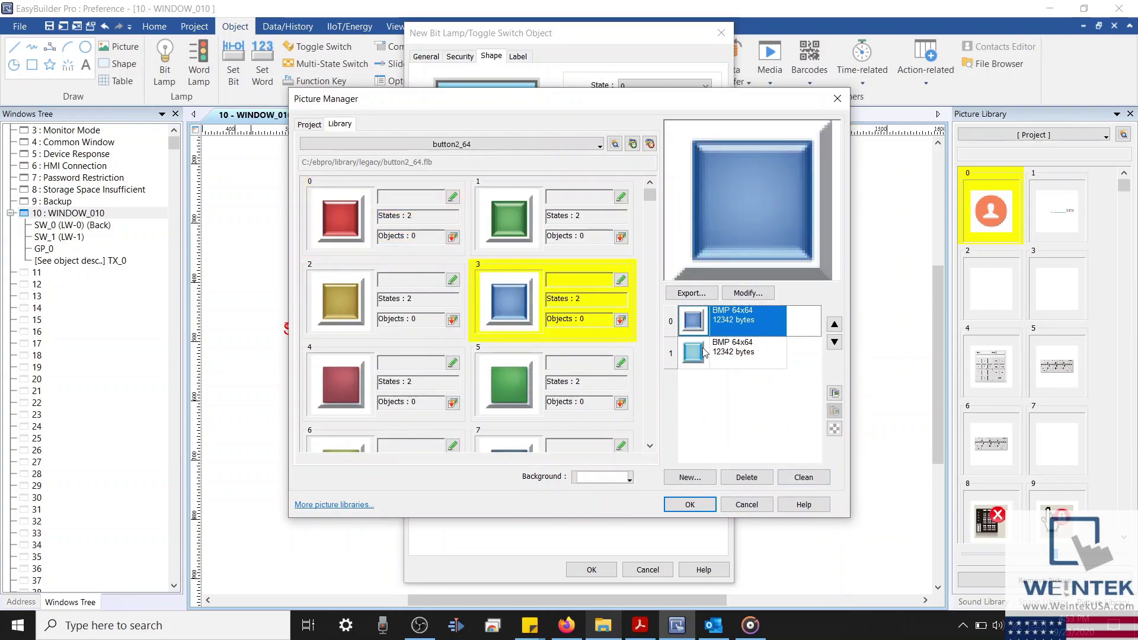
{"action": "left_click", "coordinate": [714, 363]}
{"action": "left_click", "coordinate": [714, 333]}
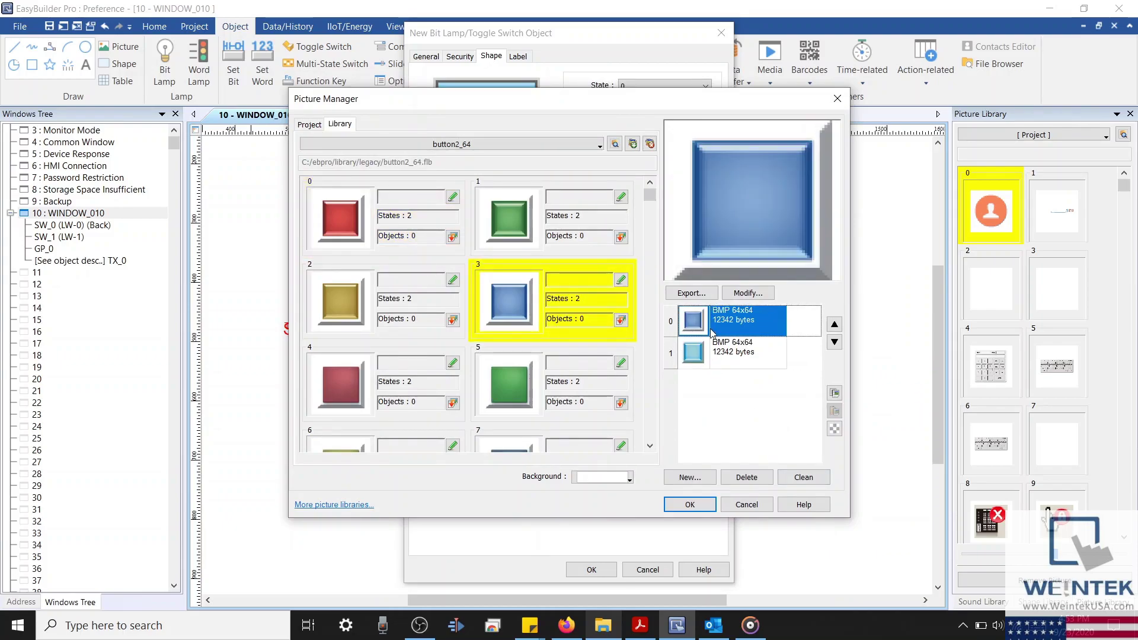
{"action": "left_click", "coordinate": [689, 504]}
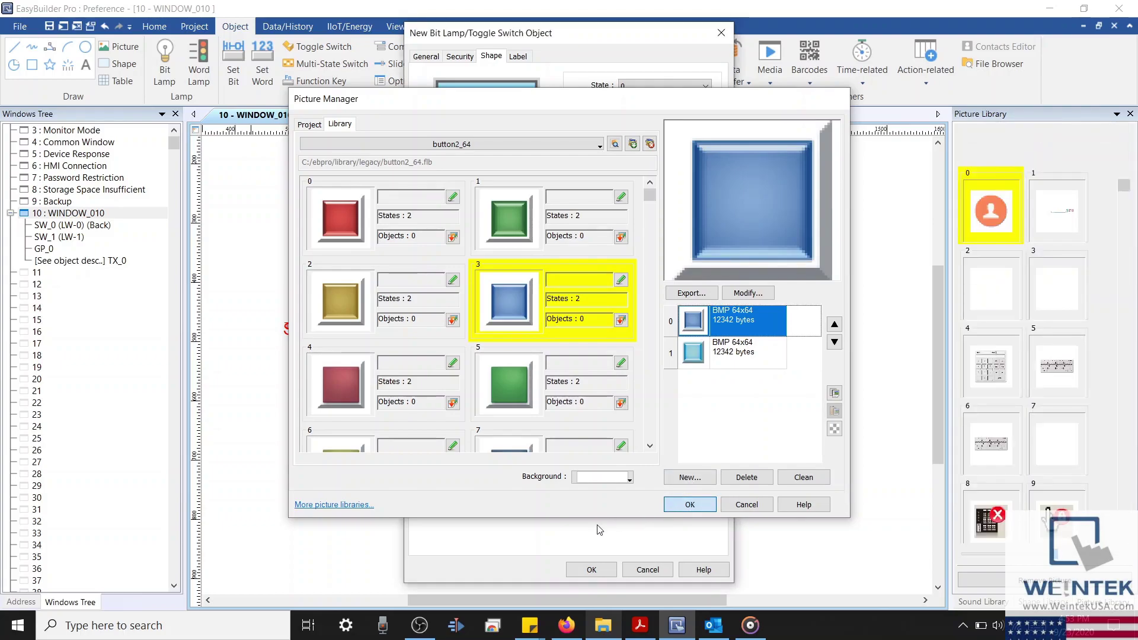
{"action": "left_click", "coordinate": [592, 570]}
{"action": "left_click", "coordinate": [615, 204]}
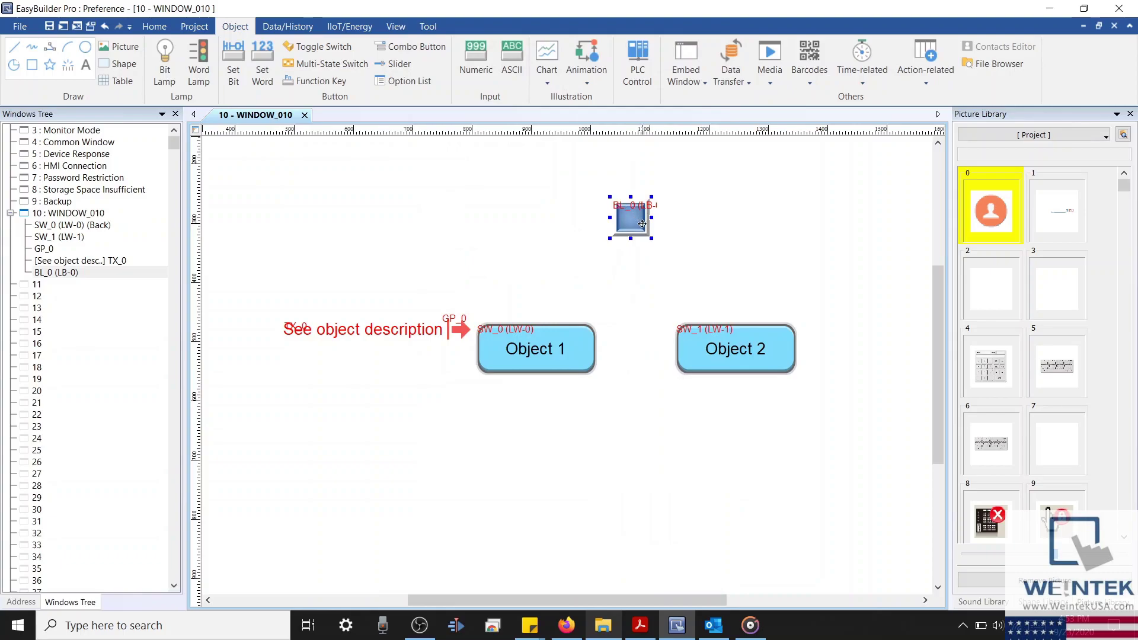
{"action": "left_click_drag", "start_coordinate": [1125, 186], "coordinate": [1134, 499]}
{"action": "left_click", "coordinate": [1009, 515]}
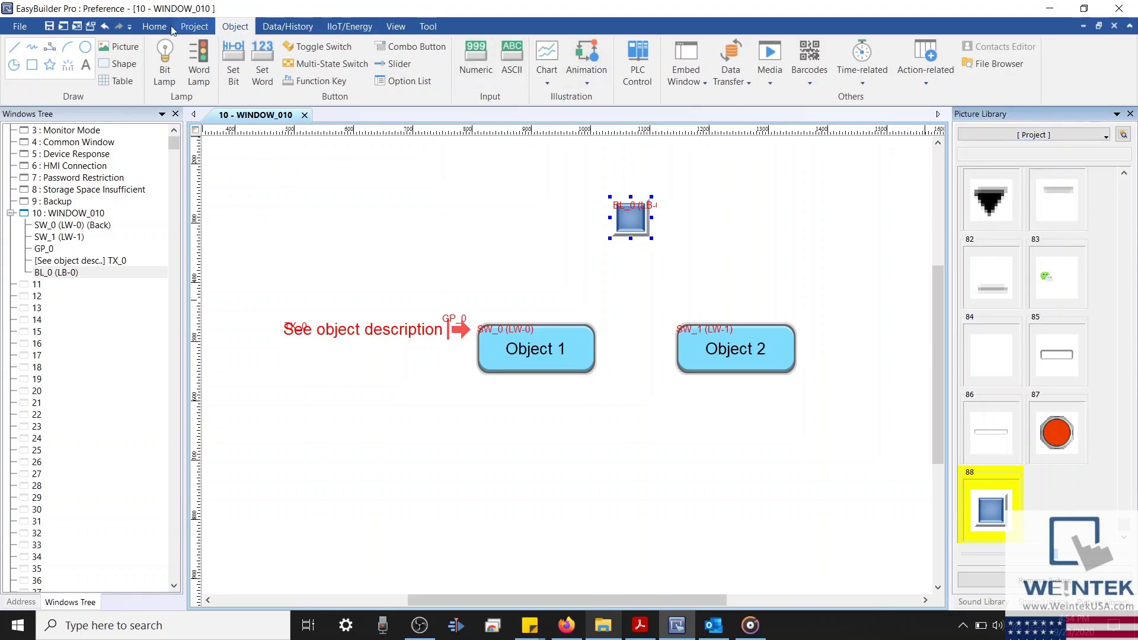
Preview the display preferences beside Object 1's ID and address labels, then apply them.
{"action": "left_click", "coordinate": [17, 26]}
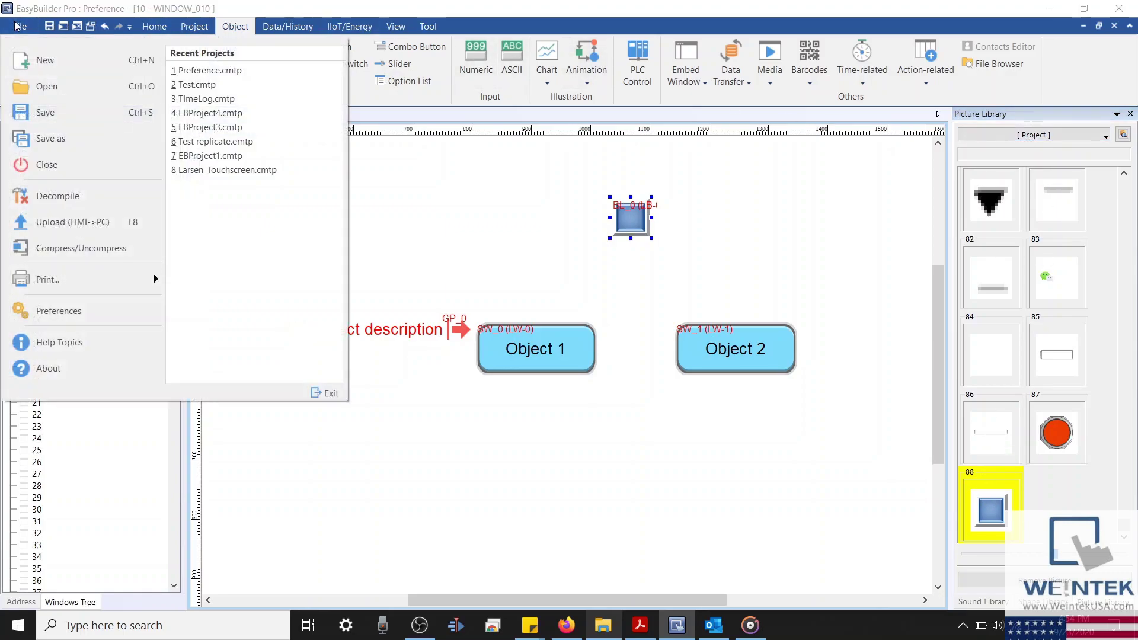
{"action": "left_click", "coordinate": [143, 312]}
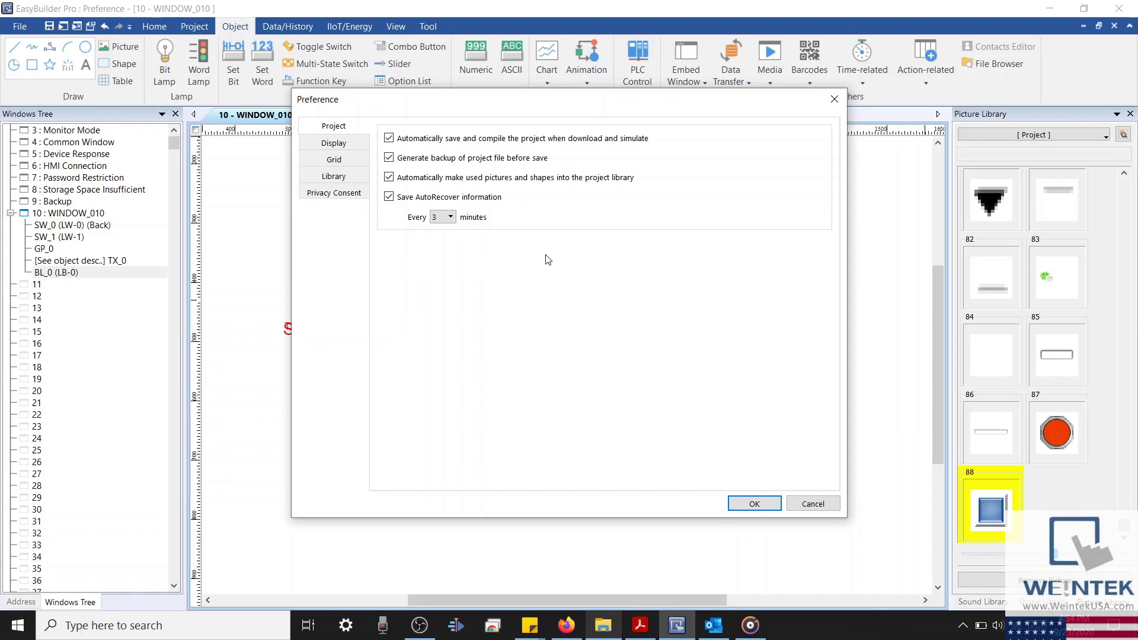
{"action": "left_click", "coordinate": [364, 143]}
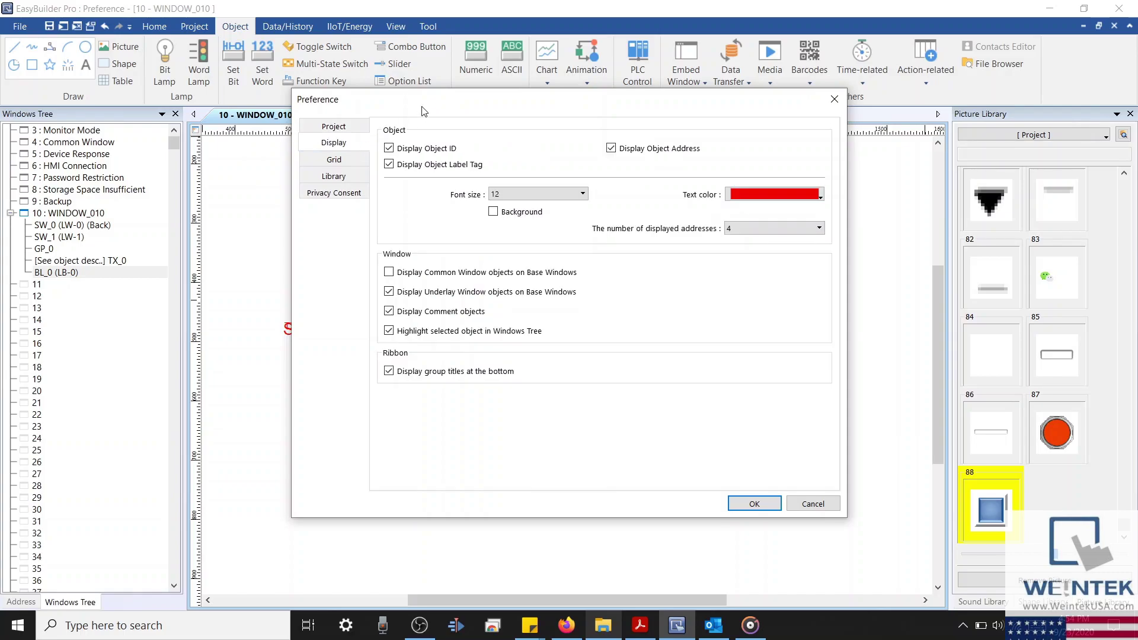
{"action": "left_click_drag", "start_coordinate": [428, 105], "coordinate": [553, 258]}
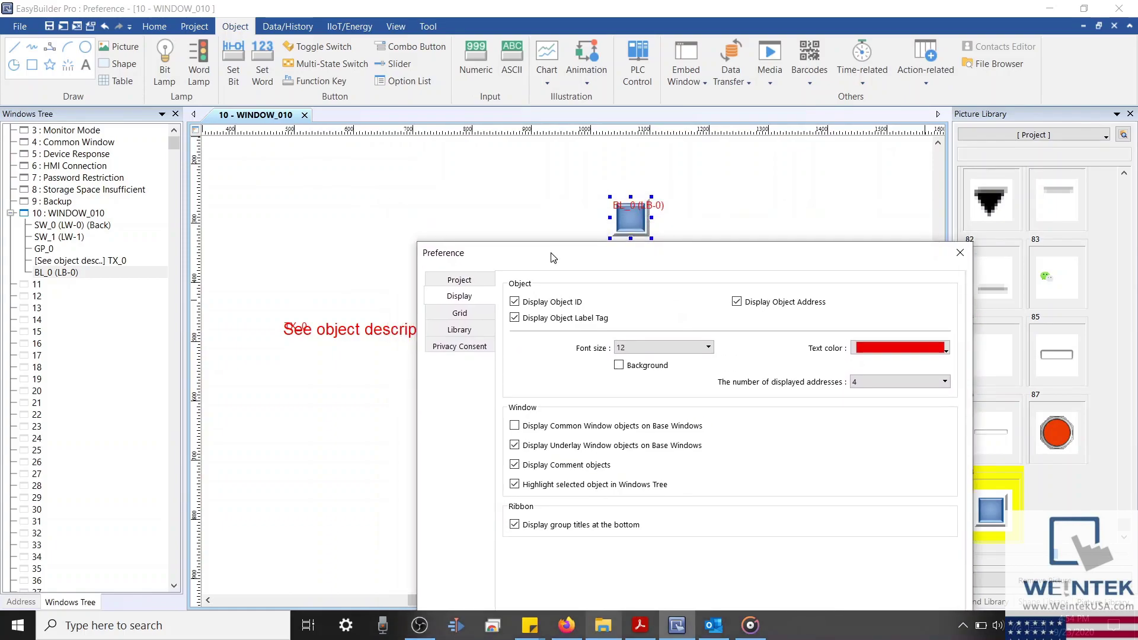
{"action": "left_click_drag", "start_coordinate": [554, 258], "coordinate": [397, 136]}
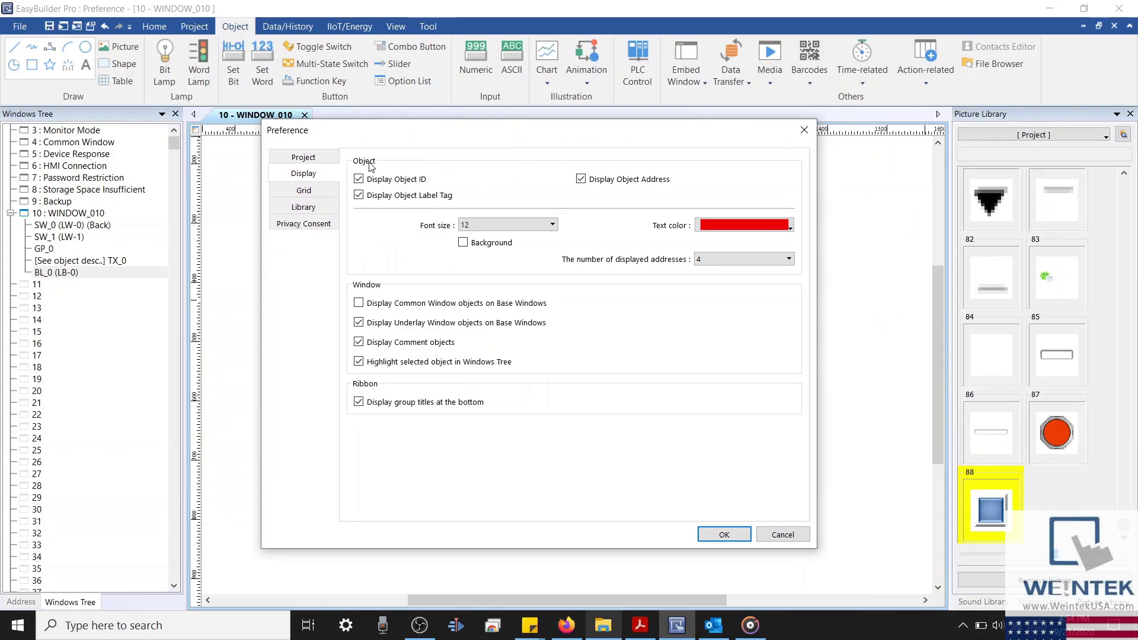
{"action": "left_click_drag", "start_coordinate": [410, 139], "coordinate": [626, 141]}
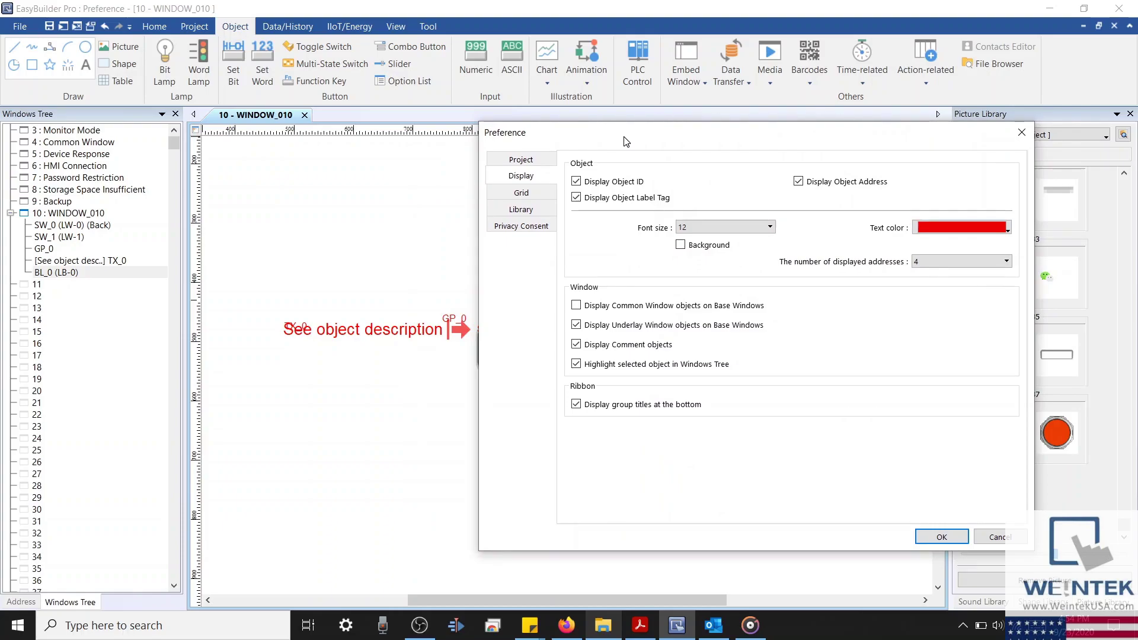
{"action": "left_click_drag", "start_coordinate": [625, 141], "coordinate": [788, 156]}
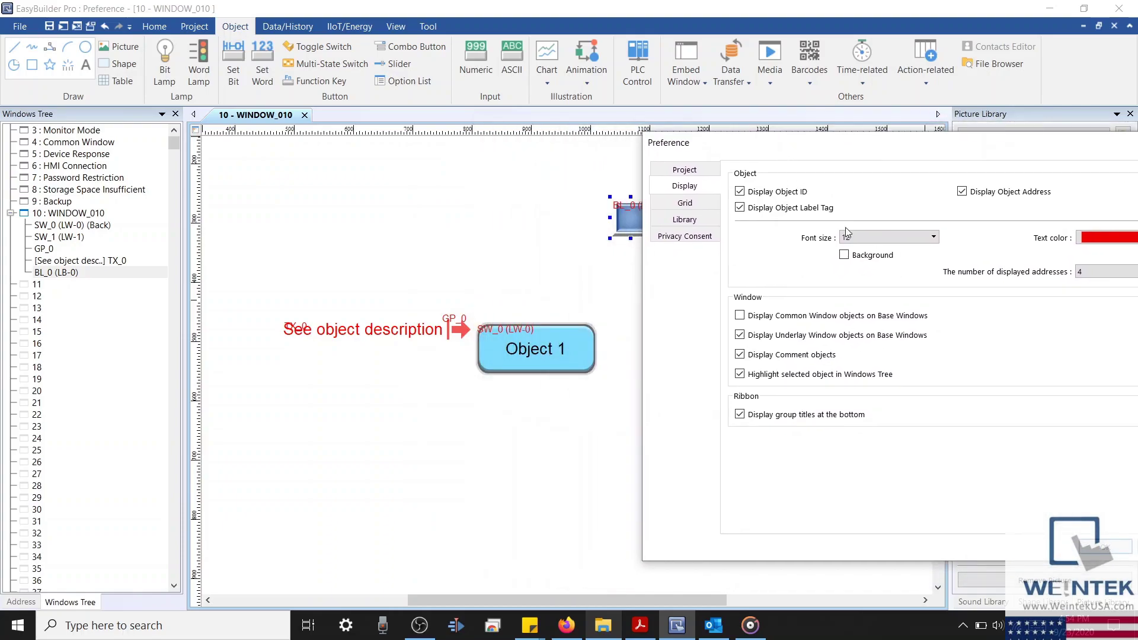
{"action": "left_click", "coordinate": [1123, 551]}
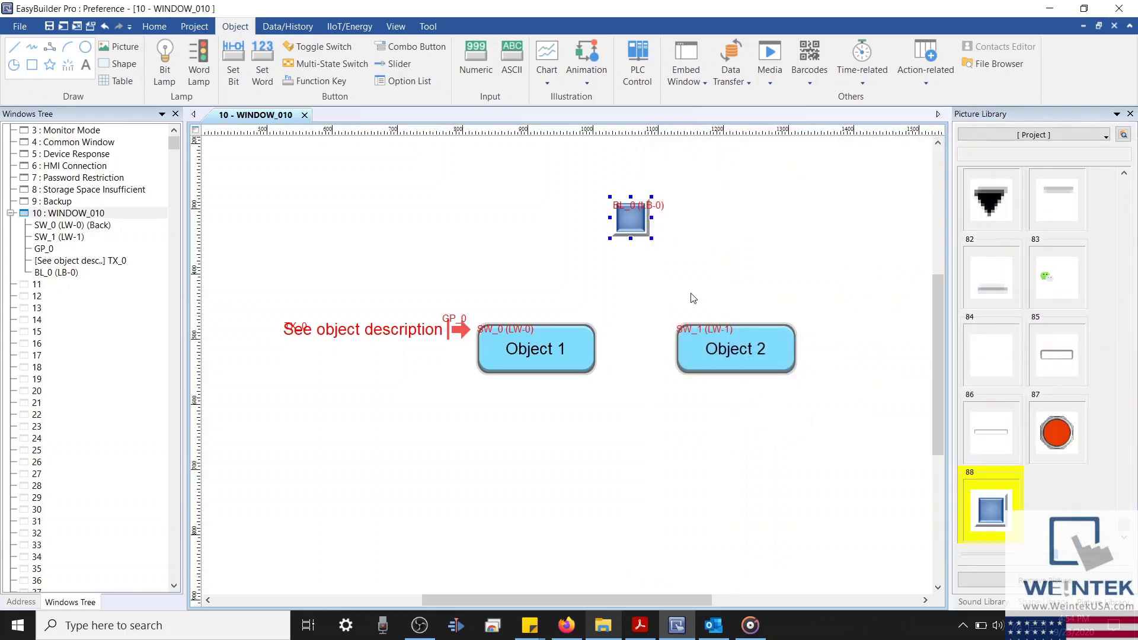
{"action": "scroll", "coordinate": [688, 297], "scroll_direction": "up", "scroll_amount": 2}
Toggle Object ID labels off and on, then inspect and close Object 1's properties.
{"action": "left_click", "coordinate": [396, 26]}
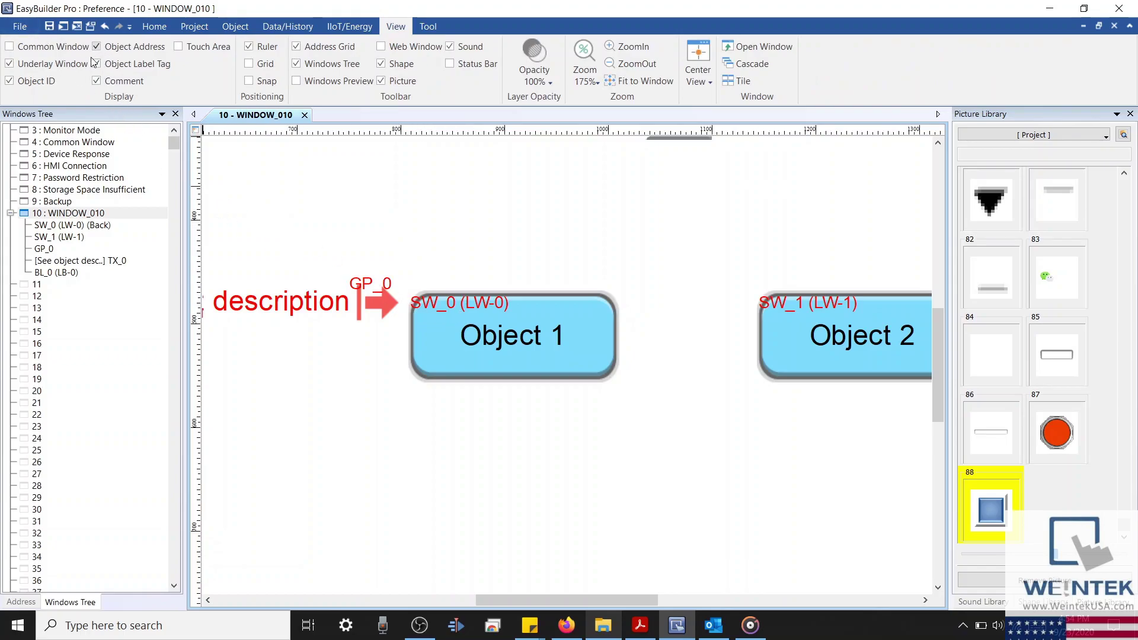
{"action": "left_click", "coordinate": [54, 82]}
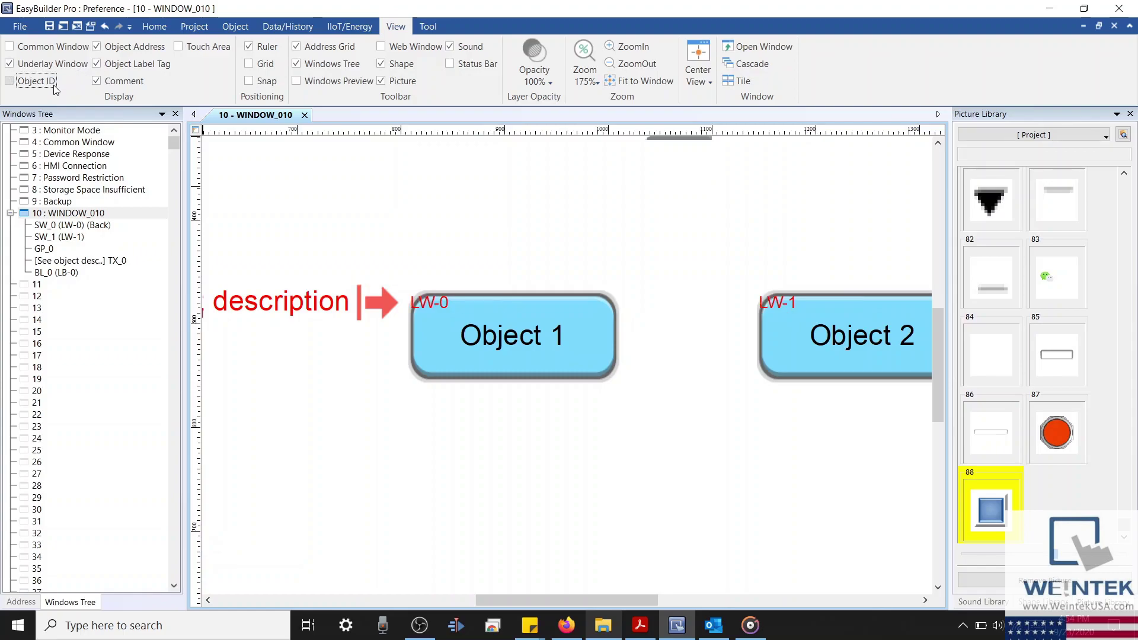
{"action": "left_click", "coordinate": [53, 82]}
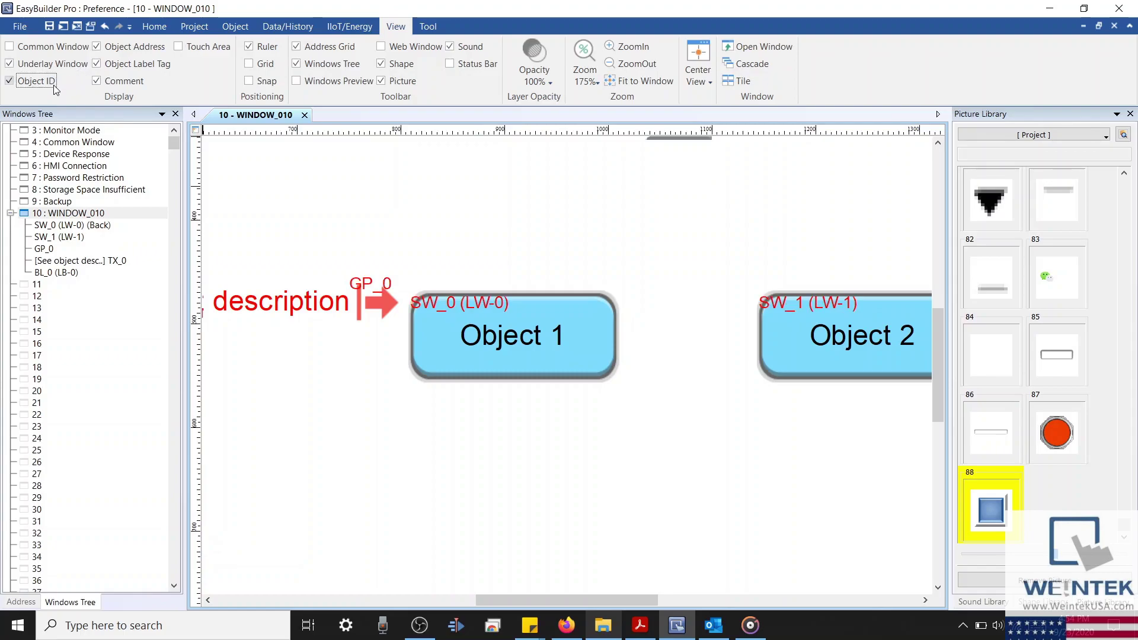
{"action": "left_click", "coordinate": [430, 316]}
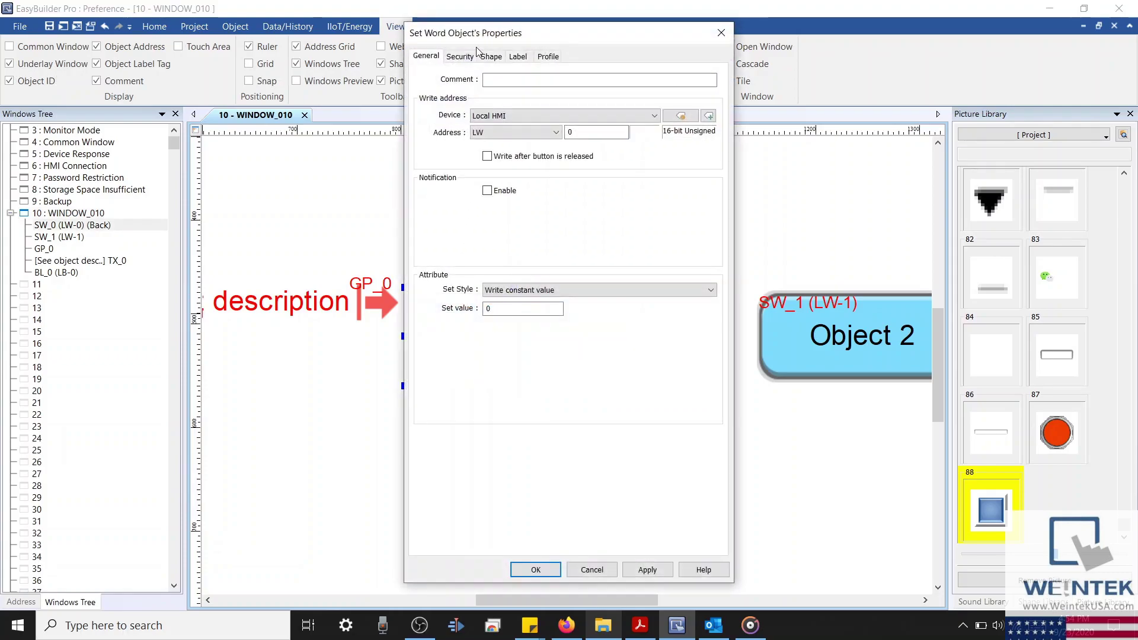
{"action": "left_click_drag", "start_coordinate": [492, 33], "coordinate": [600, 83]}
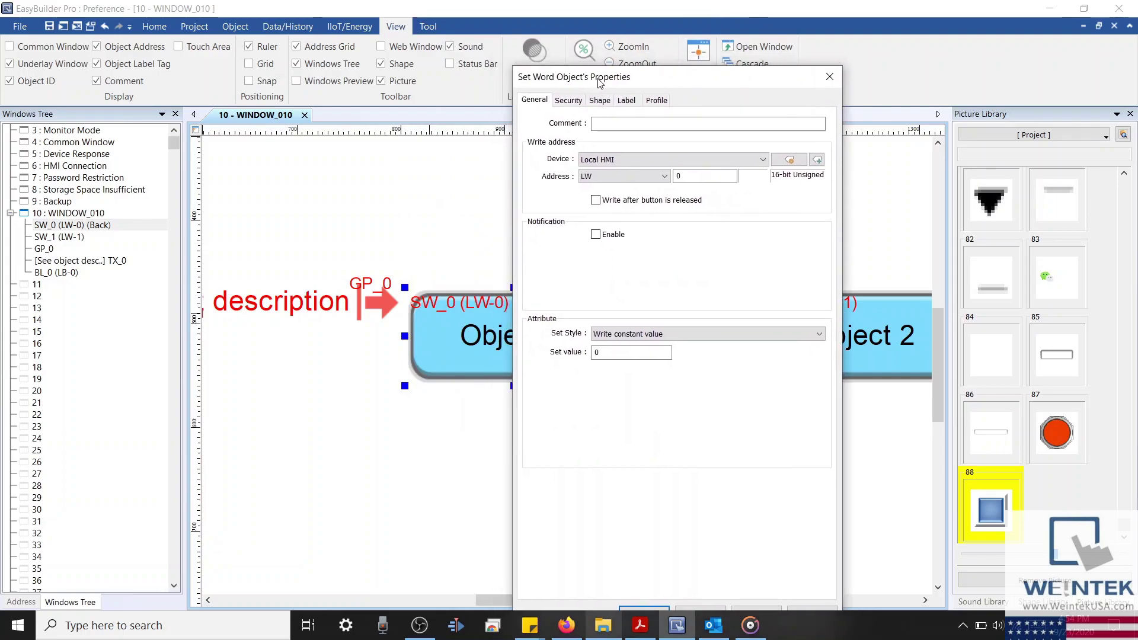
{"action": "left_click", "coordinate": [829, 77]}
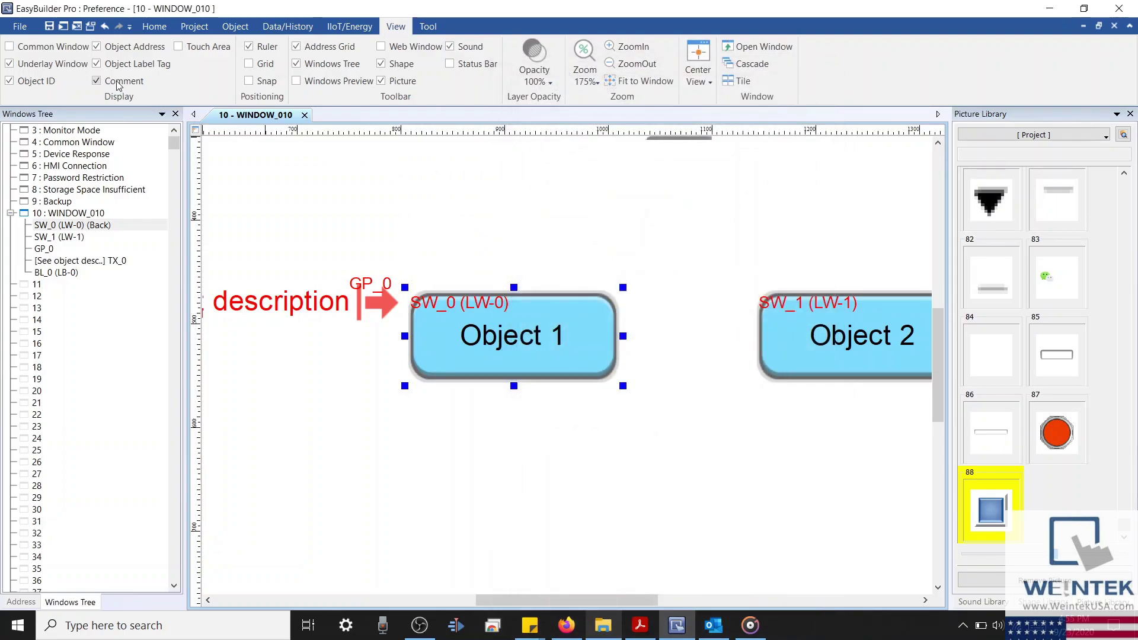
Toggle object addresses off and on, then review Object 1's Label settings.
{"action": "left_click", "coordinate": [97, 47]}
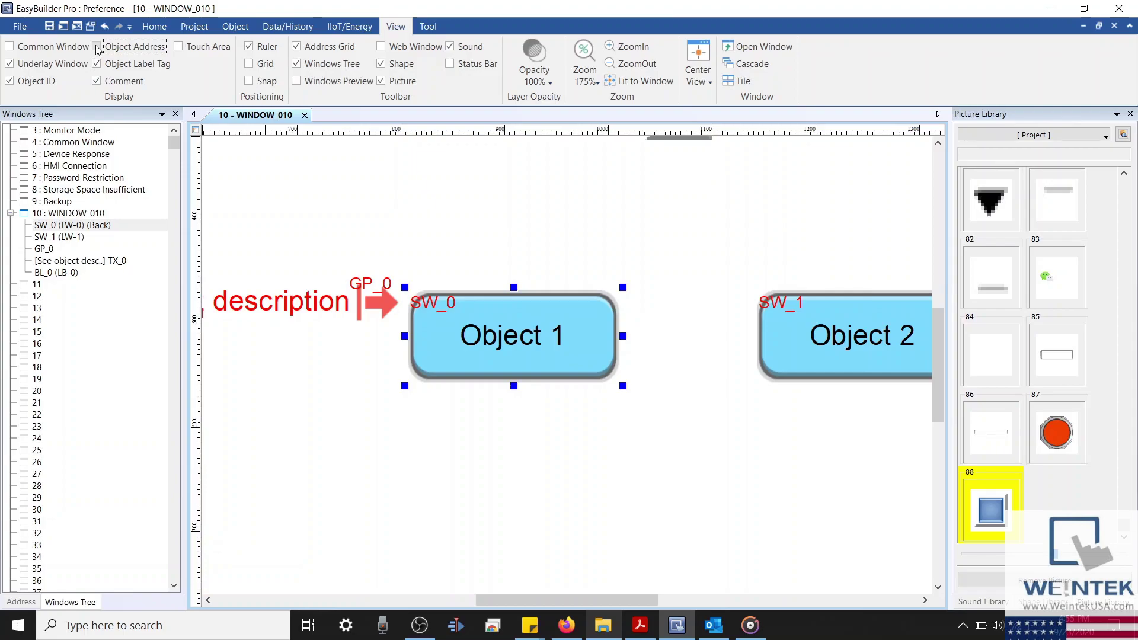
{"action": "left_click", "coordinate": [96, 47]}
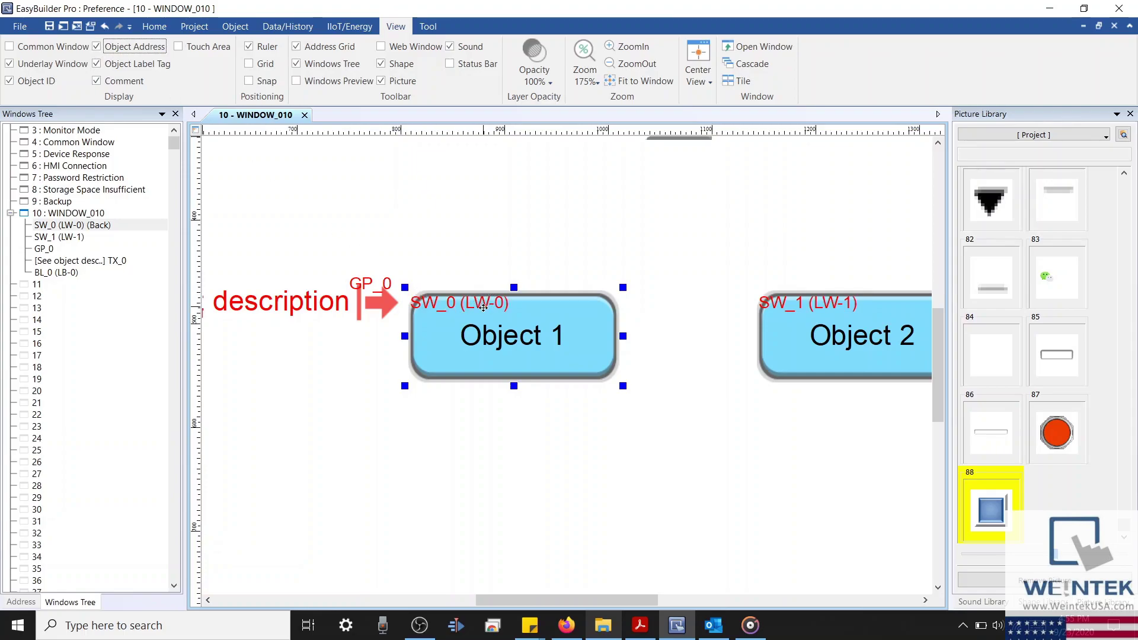
{"action": "left_click", "coordinate": [364, 215]}
{"action": "left_click", "coordinate": [467, 325]}
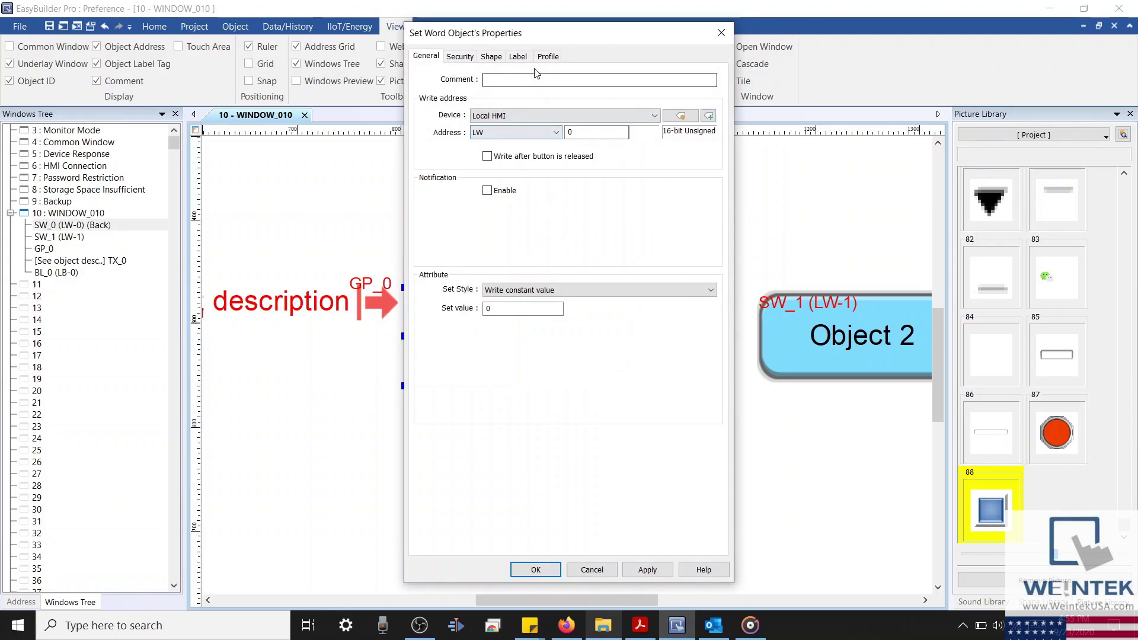
{"action": "left_click", "coordinate": [518, 55]}
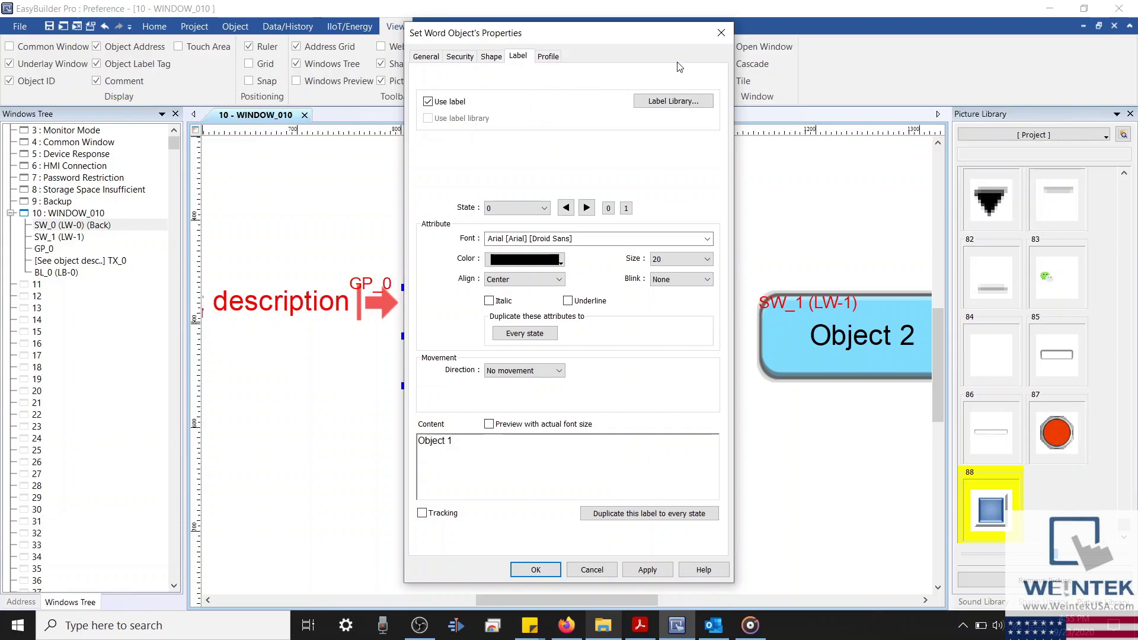
{"action": "key", "text": "Return"}
{"action": "left_click", "coordinate": [432, 206]}
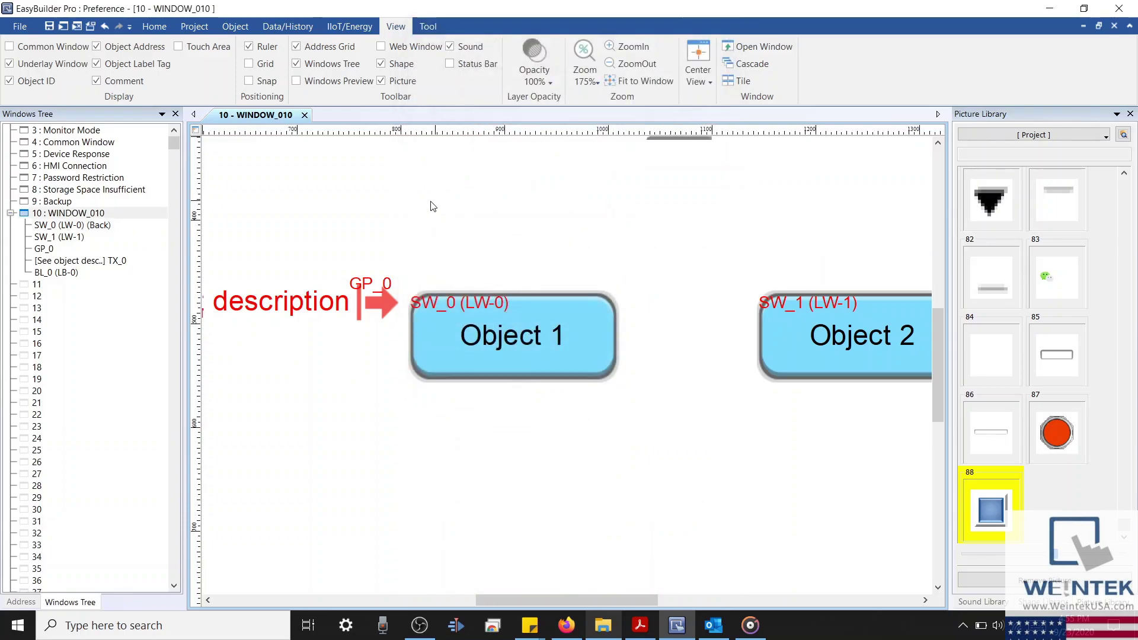
Set object labels to font size 7 with blue text and a background.
{"action": "left_click", "coordinate": [19, 26]}
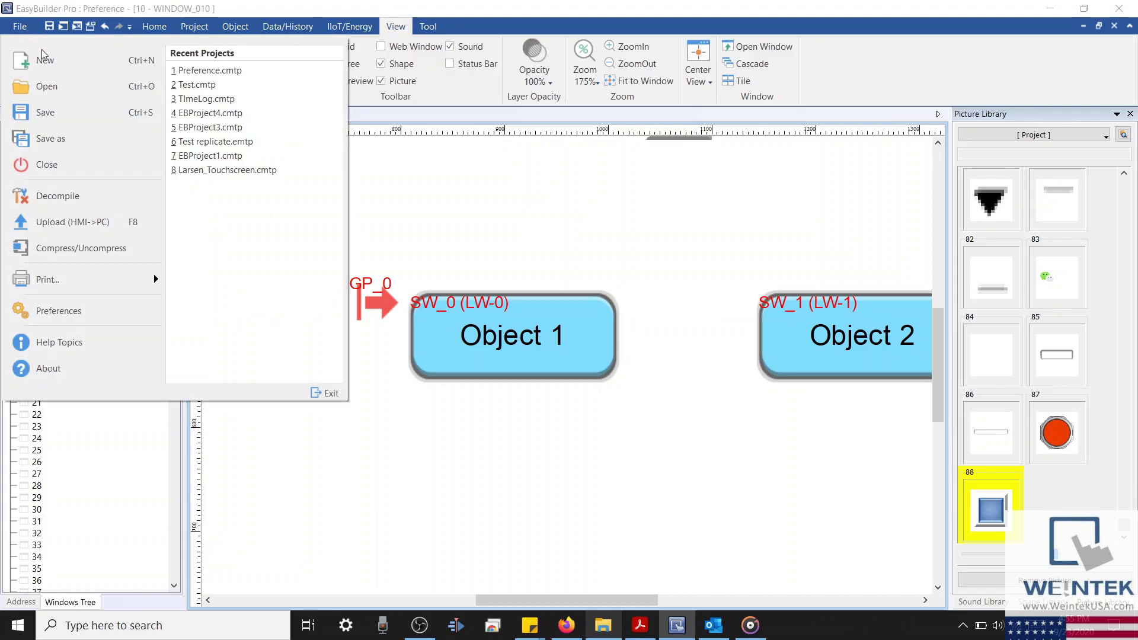
{"action": "left_click", "coordinate": [235, 311]}
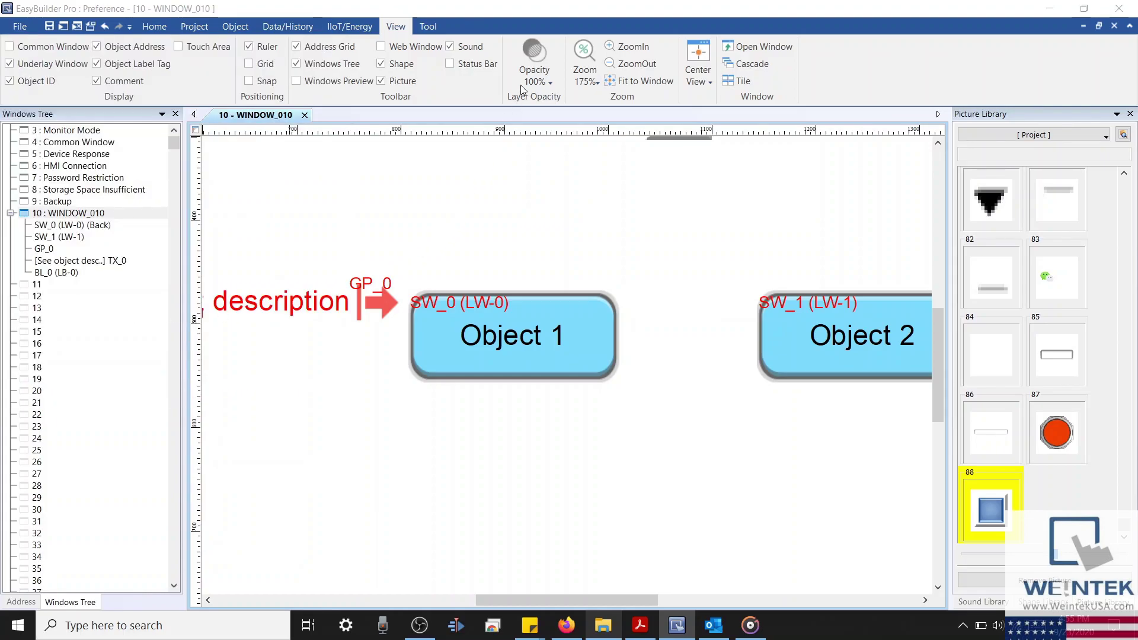
{"action": "left_click_drag", "start_coordinate": [501, 108], "coordinate": [906, 153]}
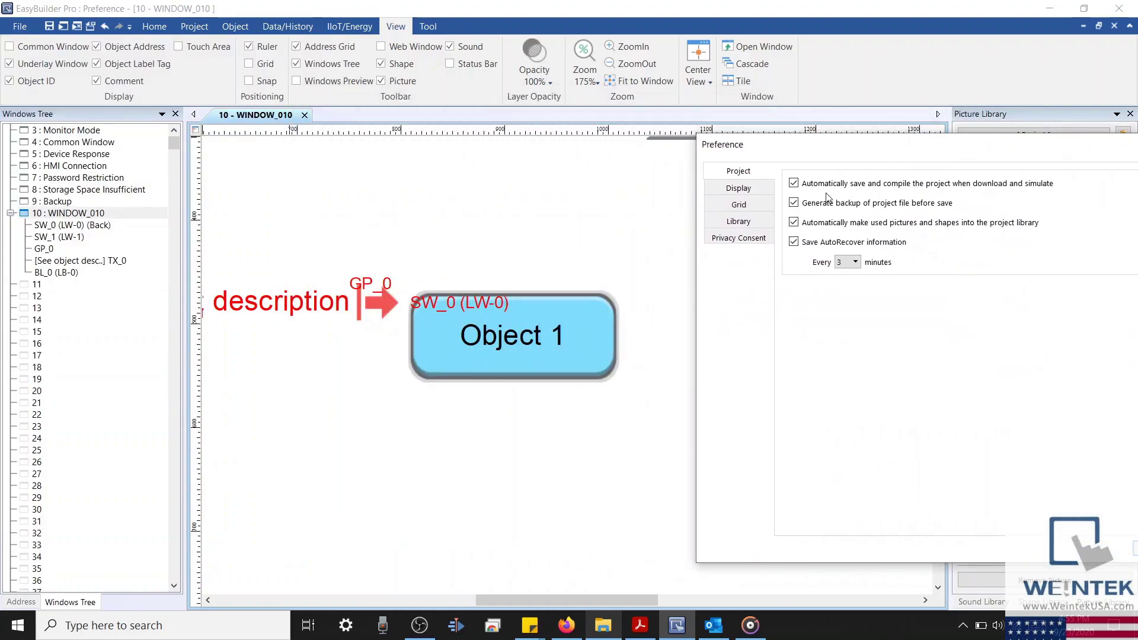
{"action": "left_click", "coordinate": [739, 187]}
{"action": "left_click_drag", "start_coordinate": [823, 153], "coordinate": [714, 154]}
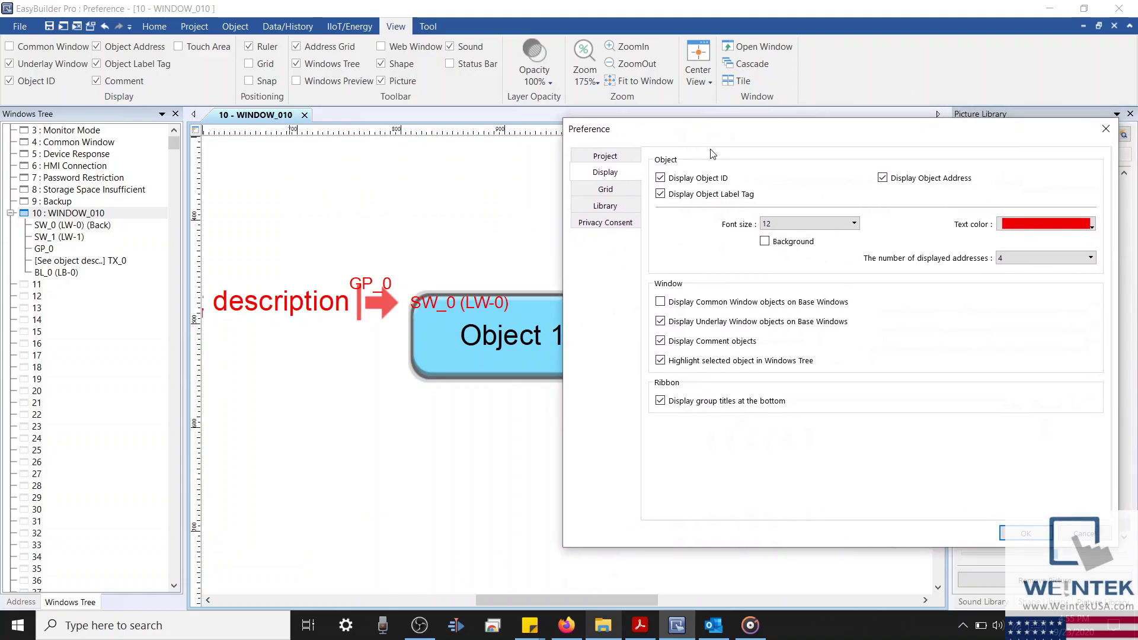
{"action": "left_click", "coordinate": [812, 226]}
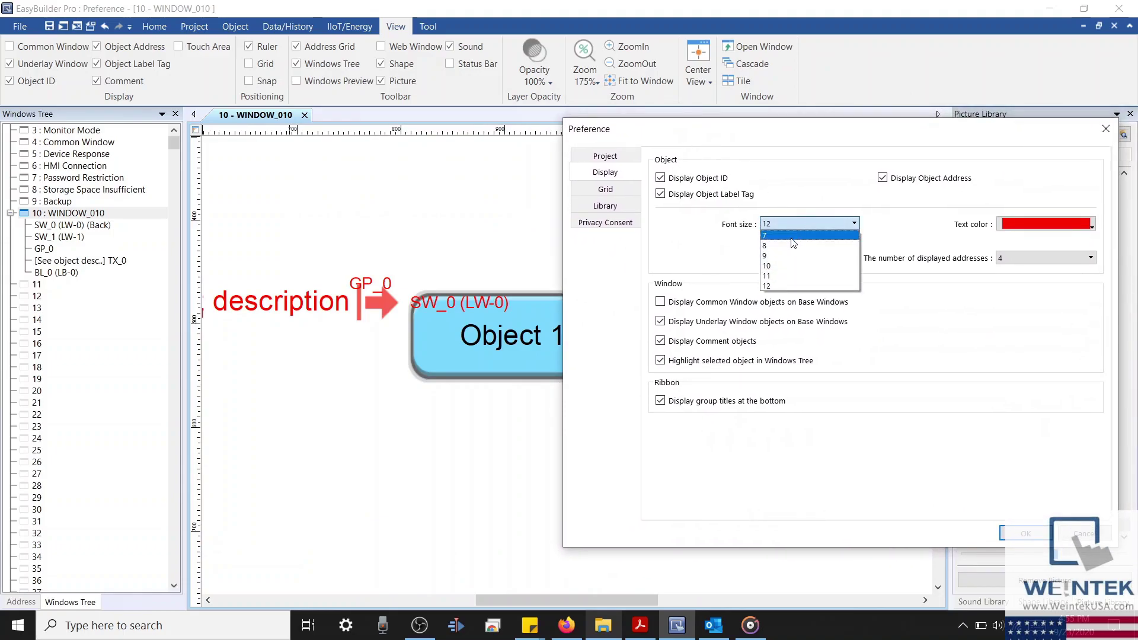
{"action": "left_click", "coordinate": [793, 238]}
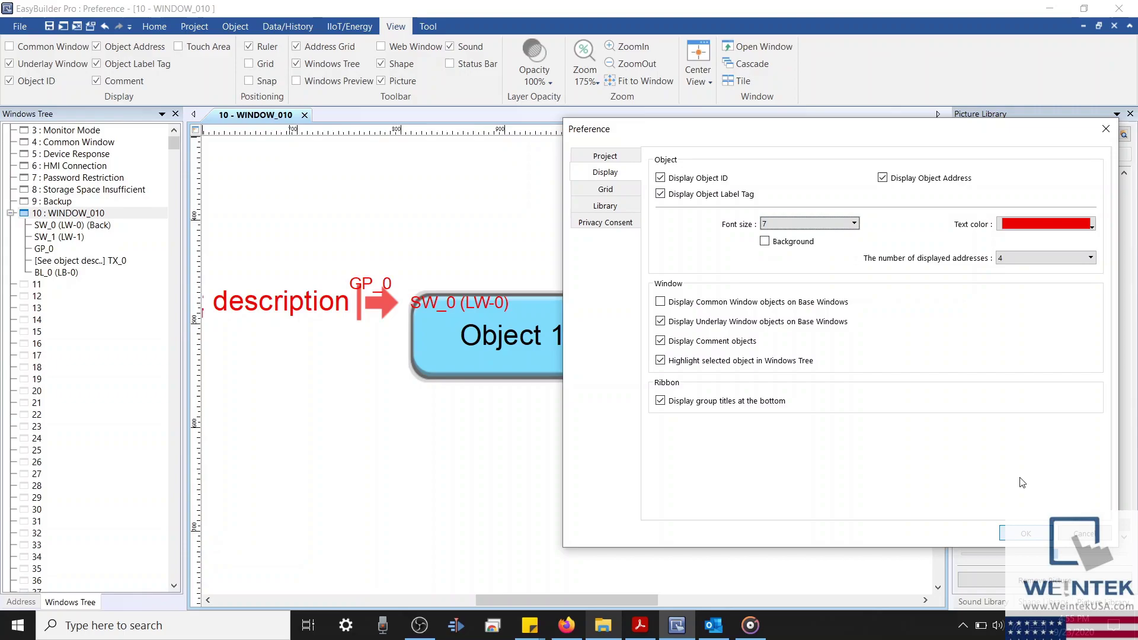
{"action": "left_click", "coordinate": [1022, 224]}
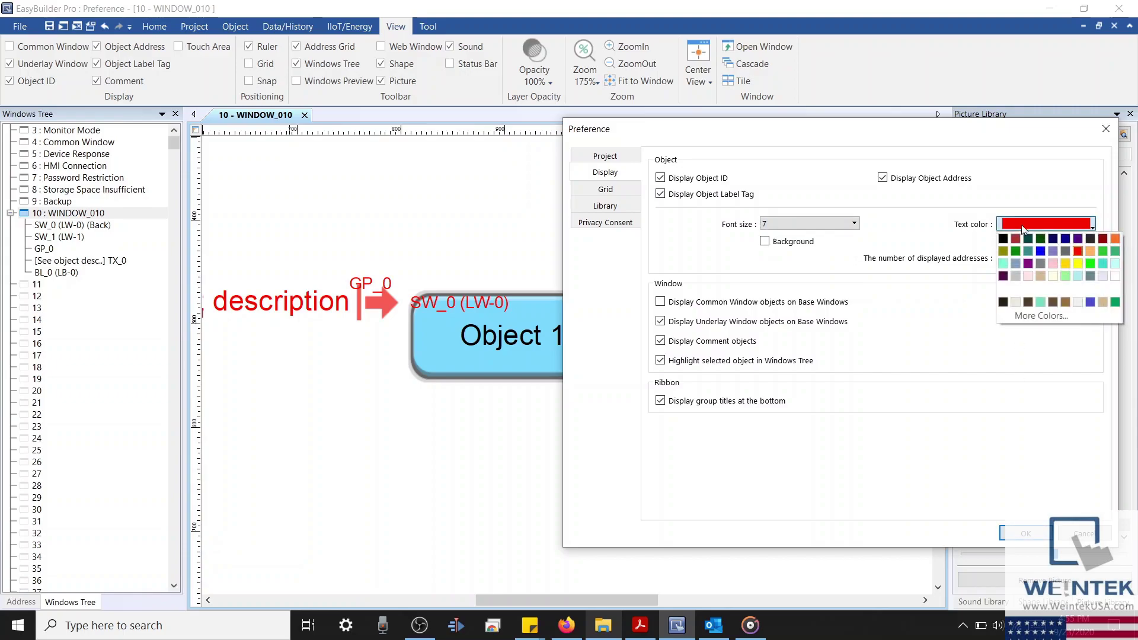
{"action": "left_click", "coordinate": [1040, 255]}
{"action": "left_click", "coordinate": [782, 242]}
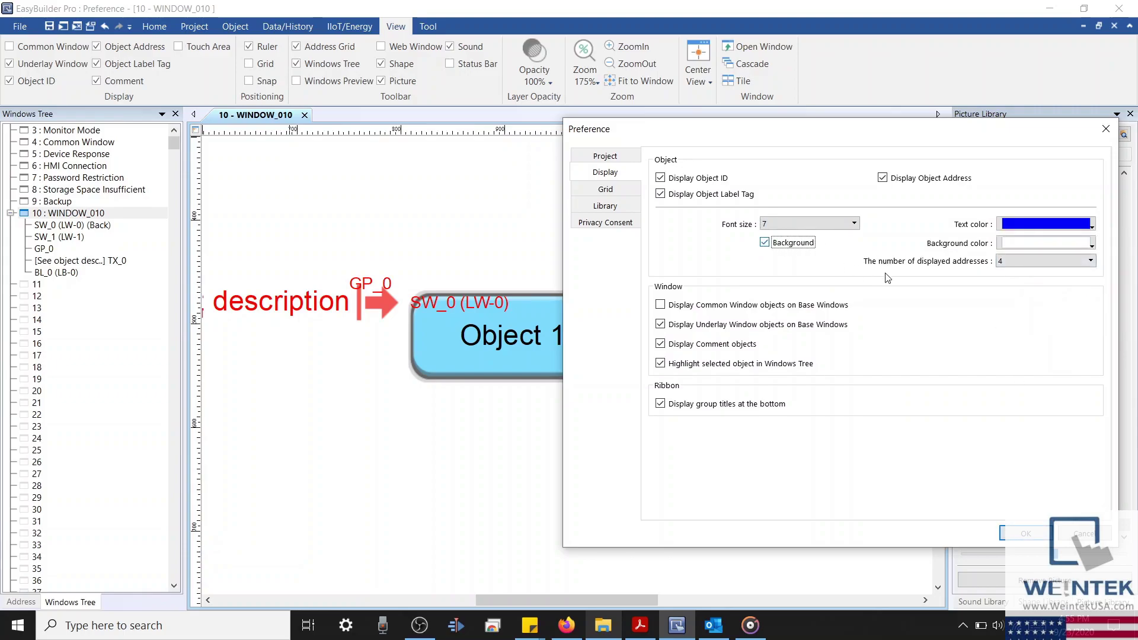
{"action": "left_click", "coordinate": [1020, 243]}
{"action": "left_click", "coordinate": [1019, 245]}
Keep 4 displayed addresses, show Common Window objects on base windows, and apply.
{"action": "left_click", "coordinate": [1010, 264]}
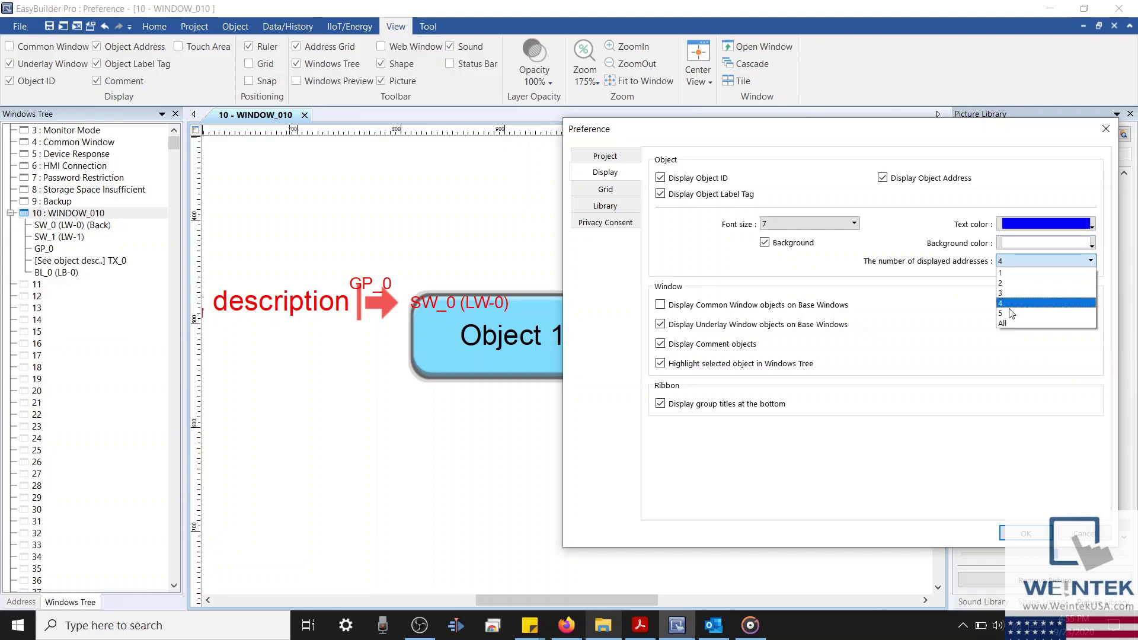
{"action": "left_click", "coordinate": [931, 289]}
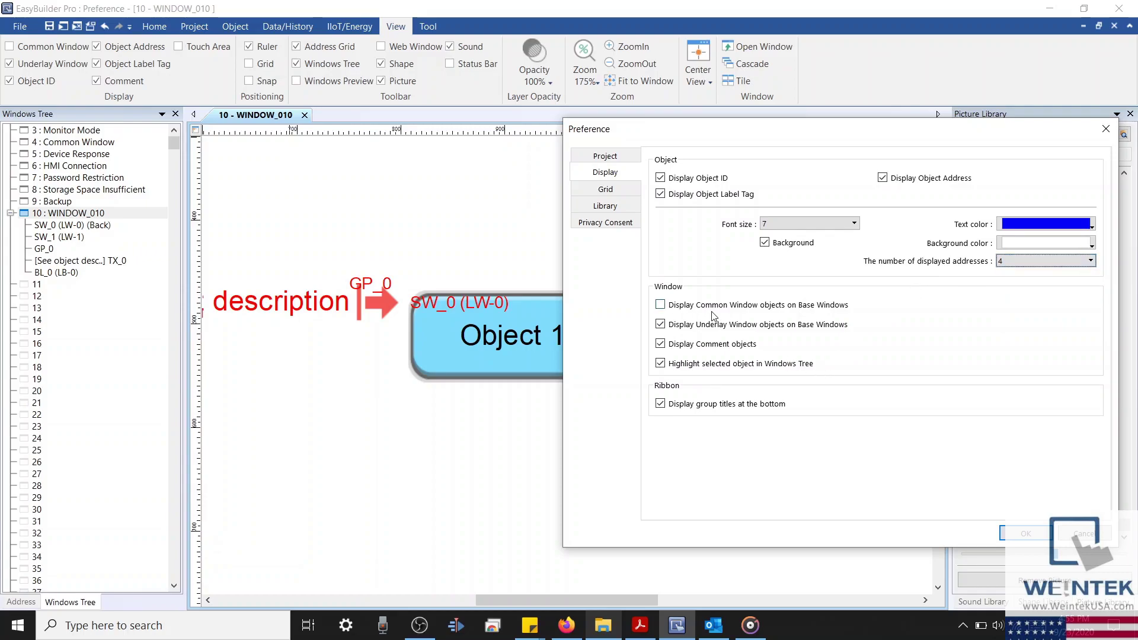
{"action": "left_click", "coordinate": [668, 306]}
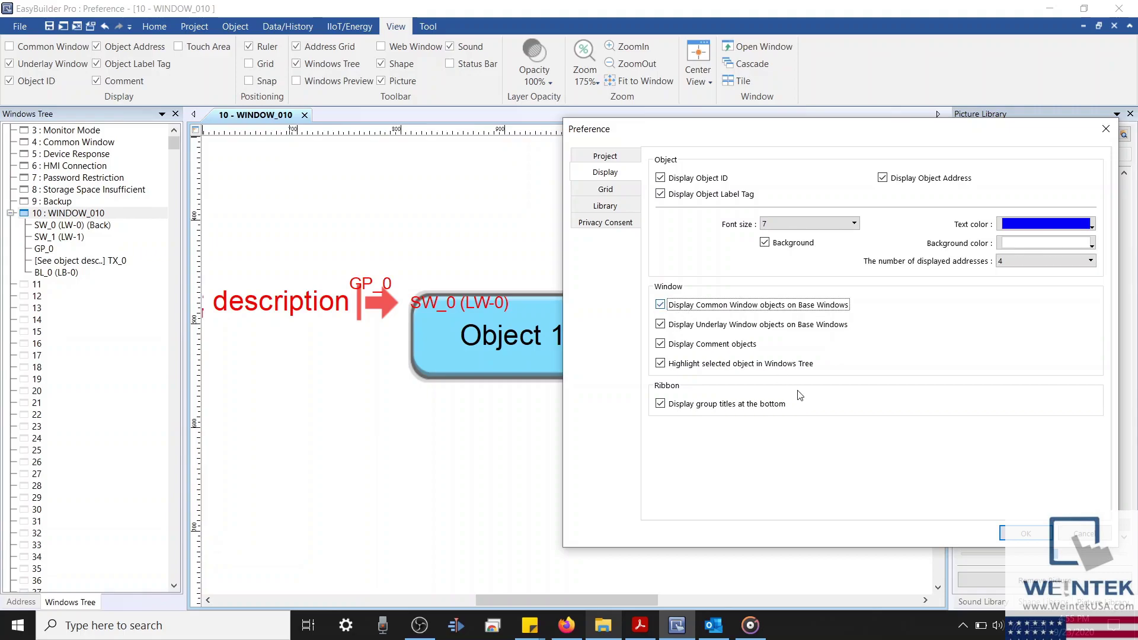
{"action": "left_click", "coordinate": [1023, 534]}
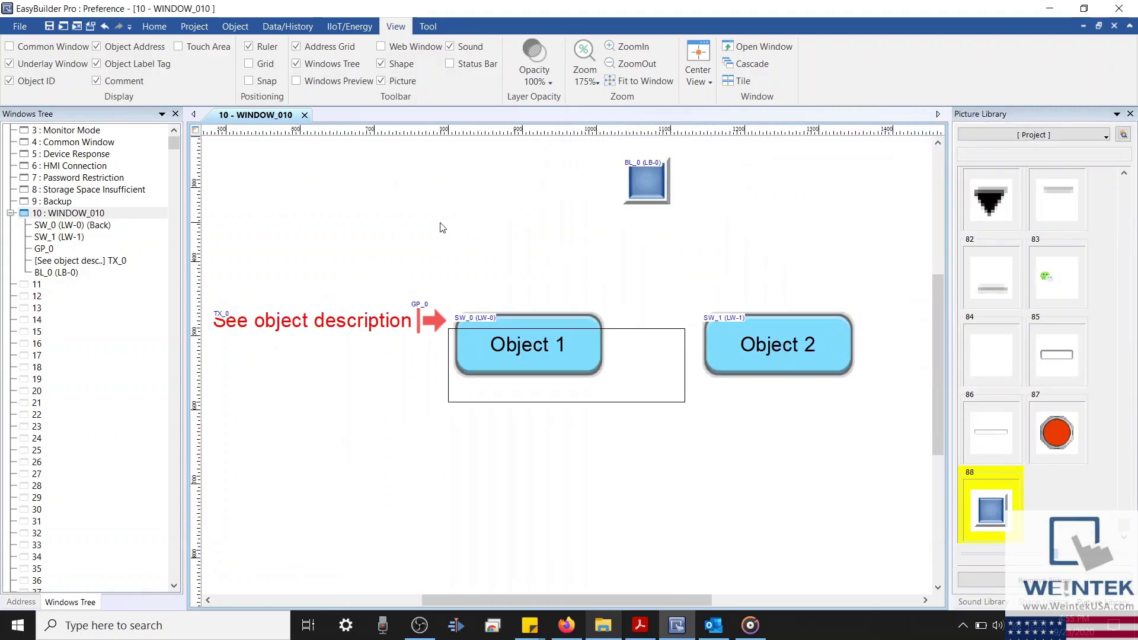
Place a new bit lamp BL_1 on window 4 : Common Window.
{"action": "scroll", "coordinate": [441, 228], "scroll_direction": "down", "scroll_amount": 5}
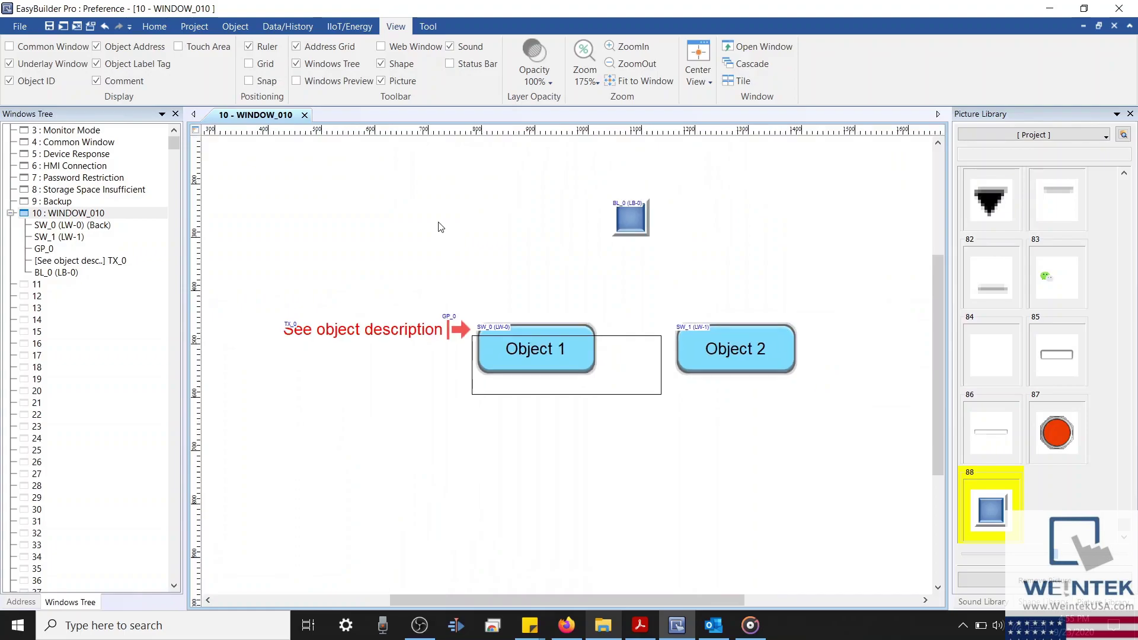
{"action": "double_click", "coordinate": [89, 142]}
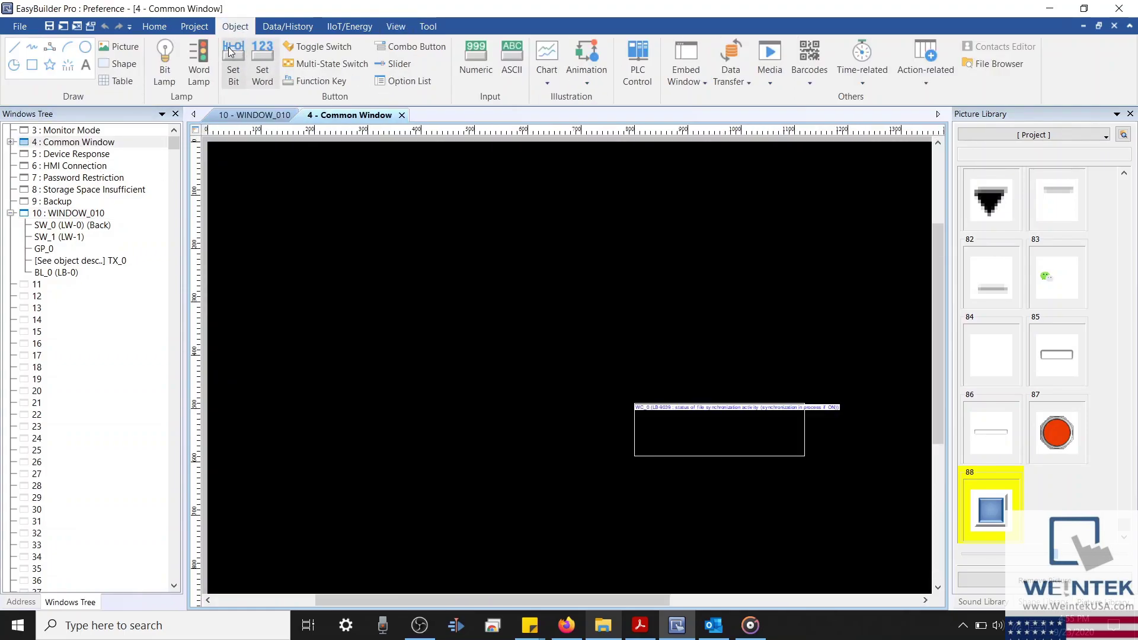
{"action": "left_click", "coordinate": [164, 65]}
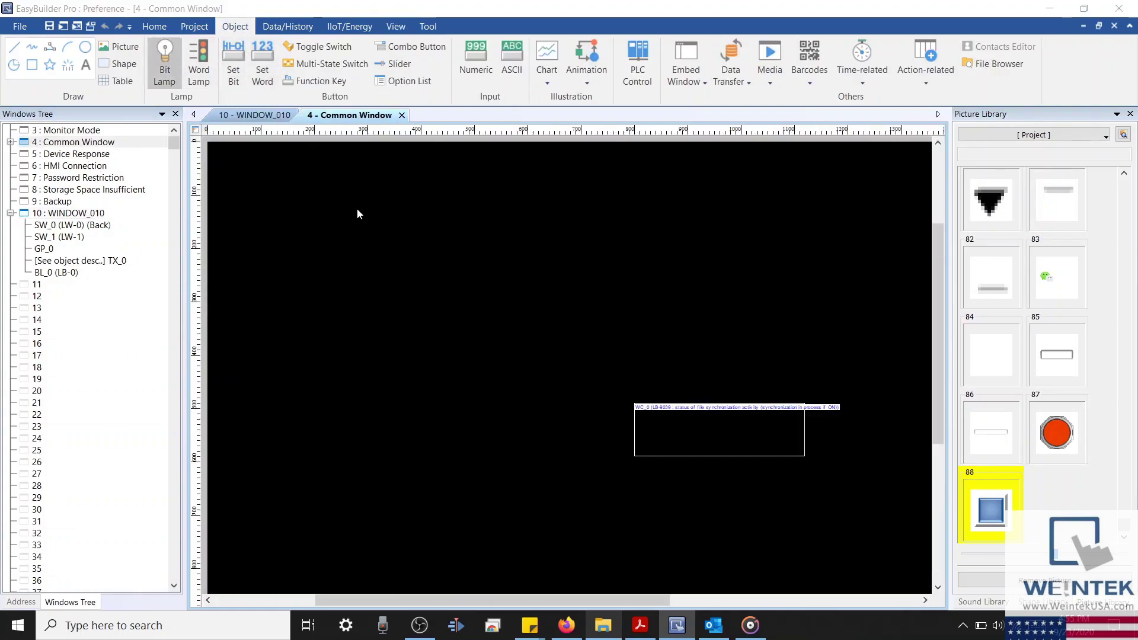
{"action": "left_click", "coordinate": [511, 300]}
{"action": "left_click", "coordinate": [587, 569]}
{"action": "left_click", "coordinate": [512, 328]}
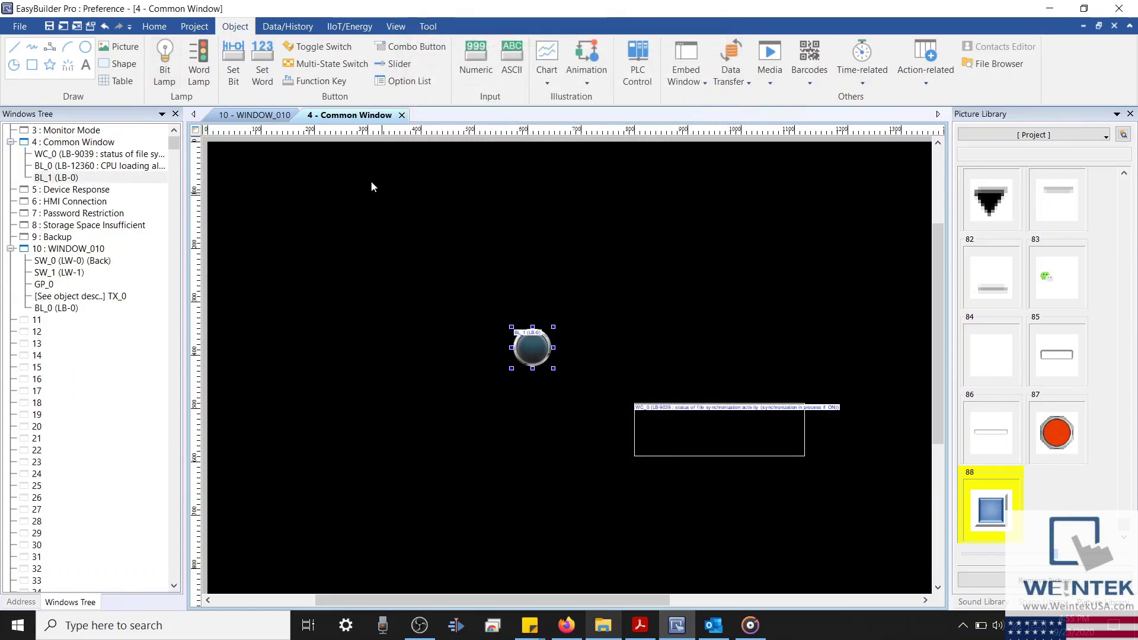
Move BL_1 down toward WC_0 and check it on WINDOW_010.
{"action": "left_click", "coordinate": [278, 114]}
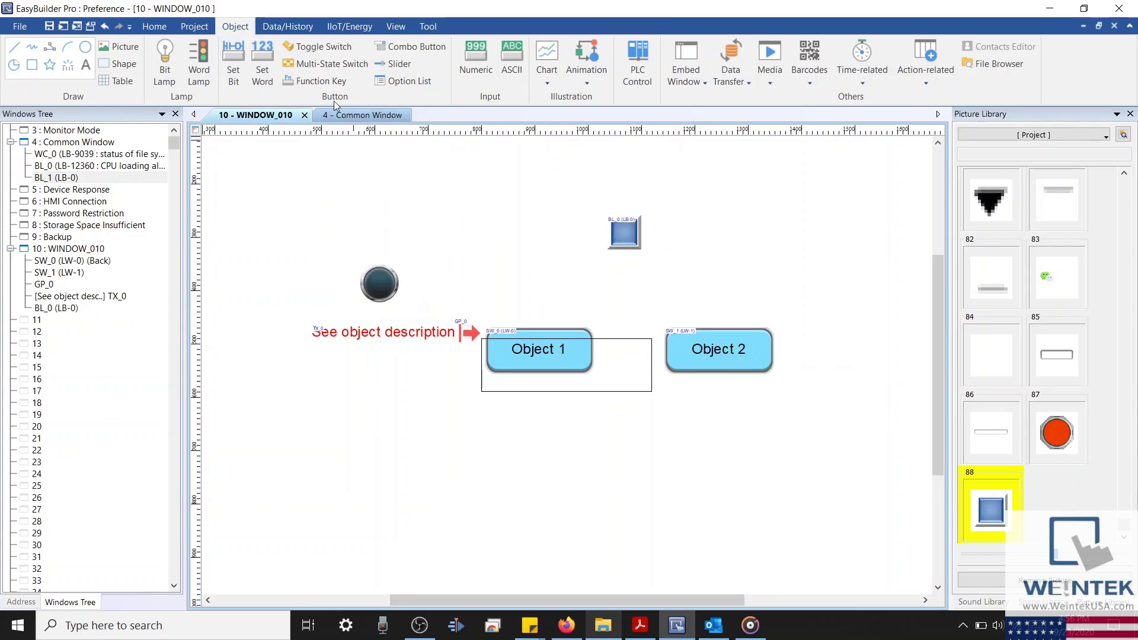
{"action": "left_click", "coordinate": [349, 115]}
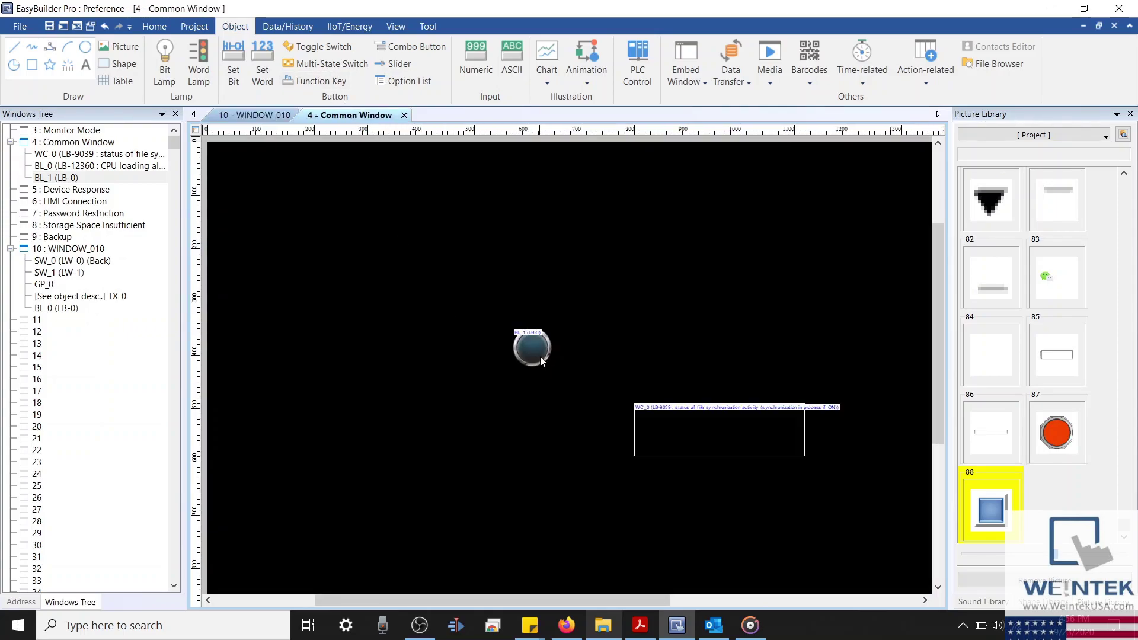
{"action": "left_click_drag", "start_coordinate": [541, 360], "coordinate": [592, 416]}
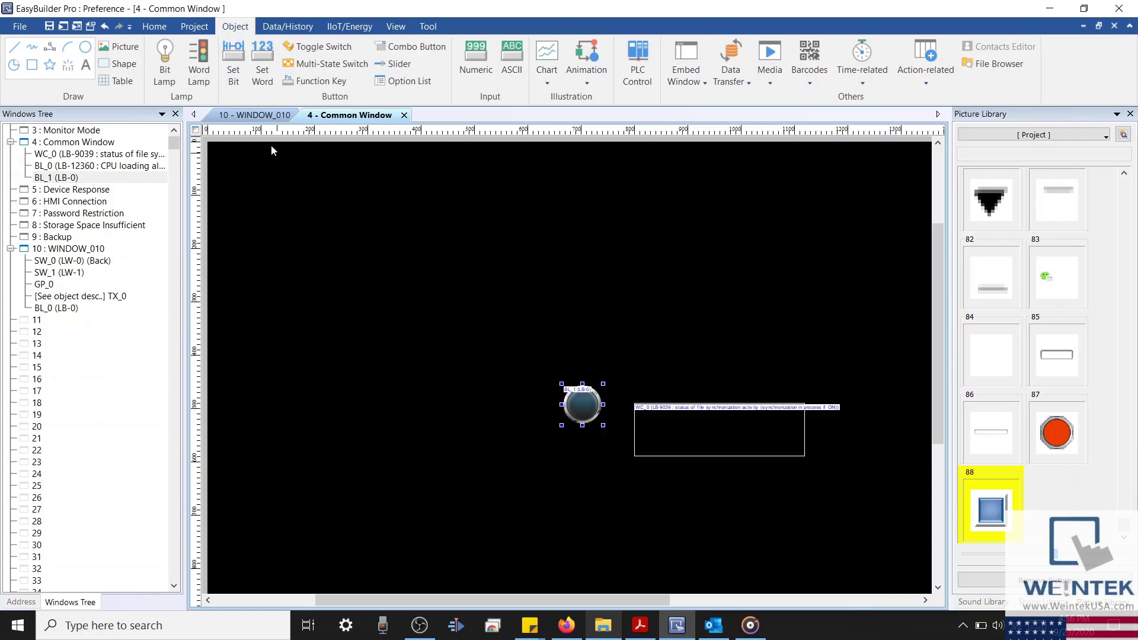
{"action": "left_click", "coordinate": [259, 114]}
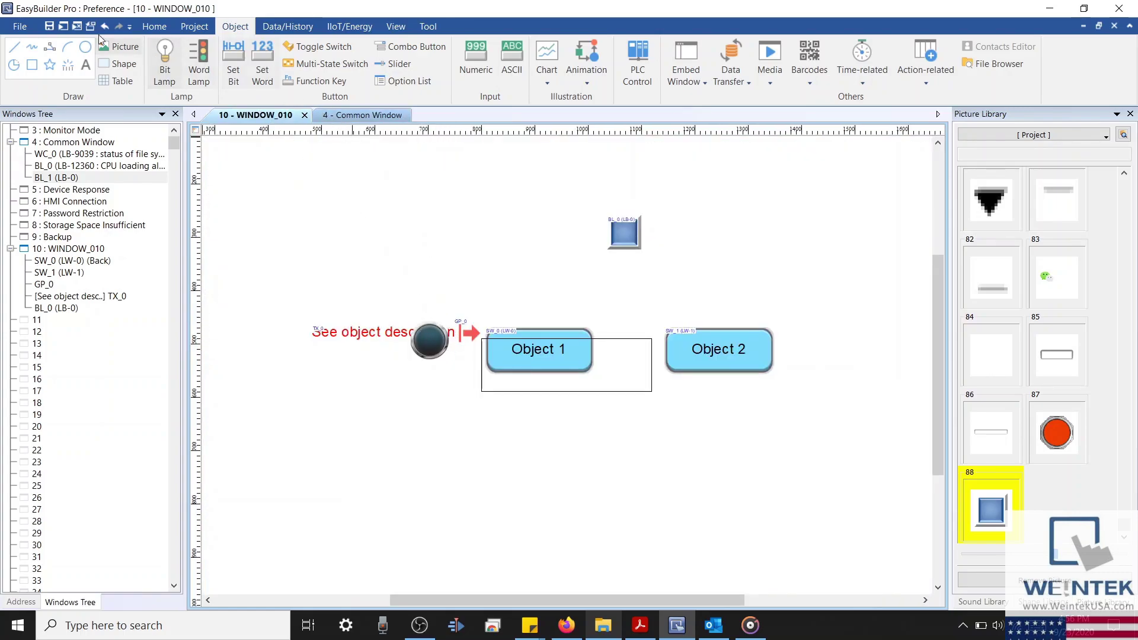
Recheck display preferences with Underlay Window objects shown, then bring up WINDOW_010's options.
{"action": "left_click", "coordinate": [20, 26]}
{"action": "left_click", "coordinate": [109, 315]}
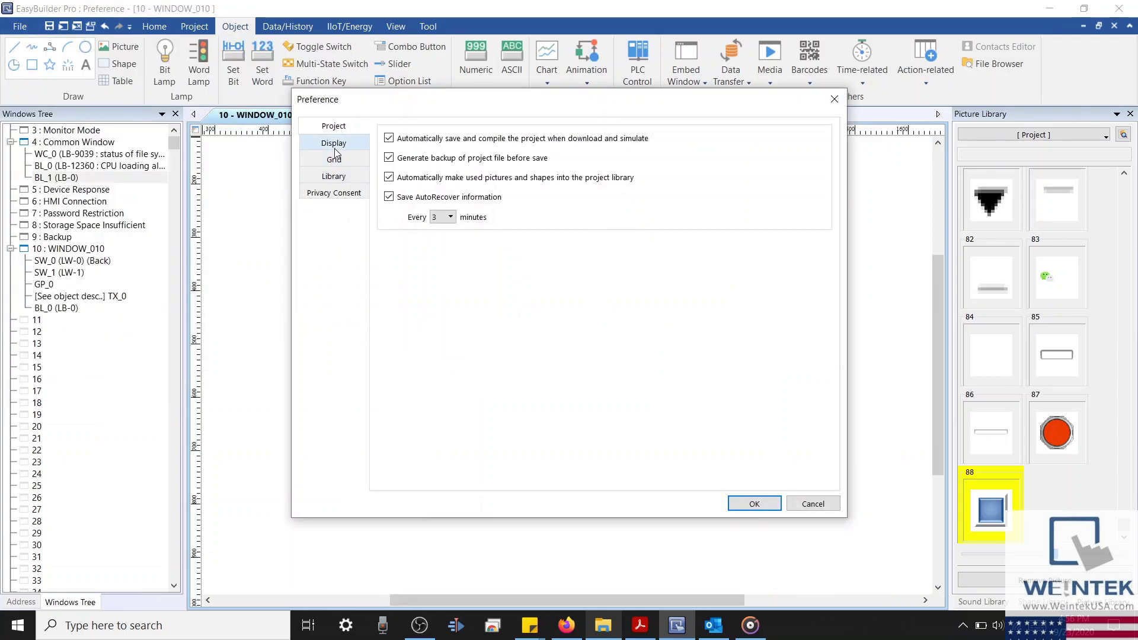
{"action": "left_click", "coordinate": [333, 144]}
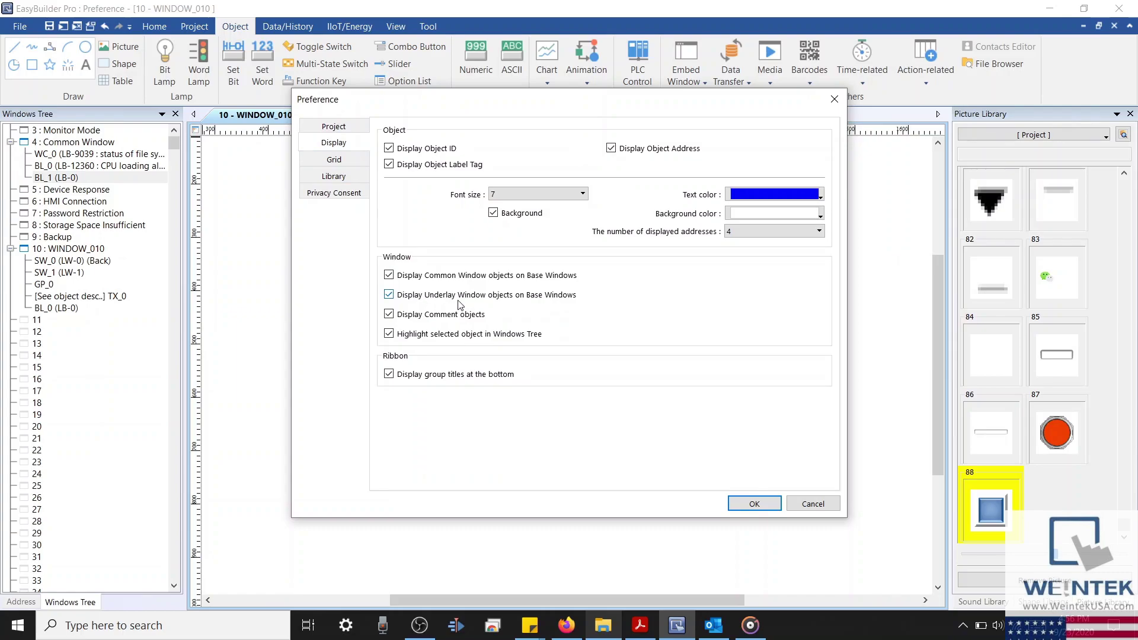
{"action": "left_click", "coordinate": [756, 505]}
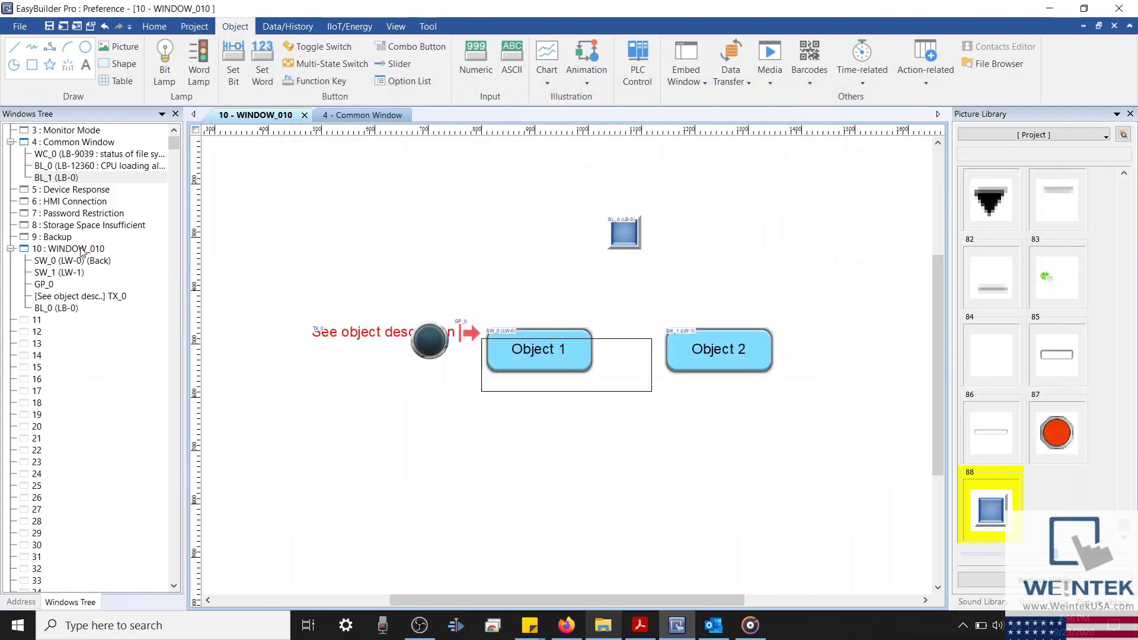
{"action": "right_click", "coordinate": [79, 251]}
Set WINDOW_010's bottom underlay window to 50. Keypad 1 - Integer.
{"action": "left_click", "coordinate": [128, 313]}
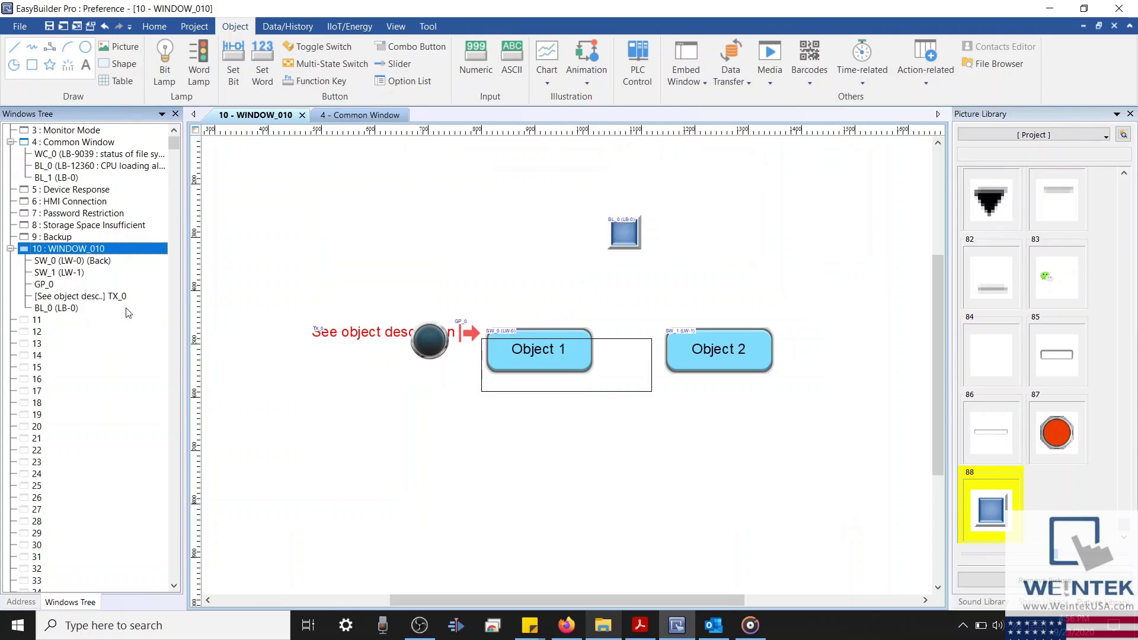
{"action": "left_click", "coordinate": [494, 273]}
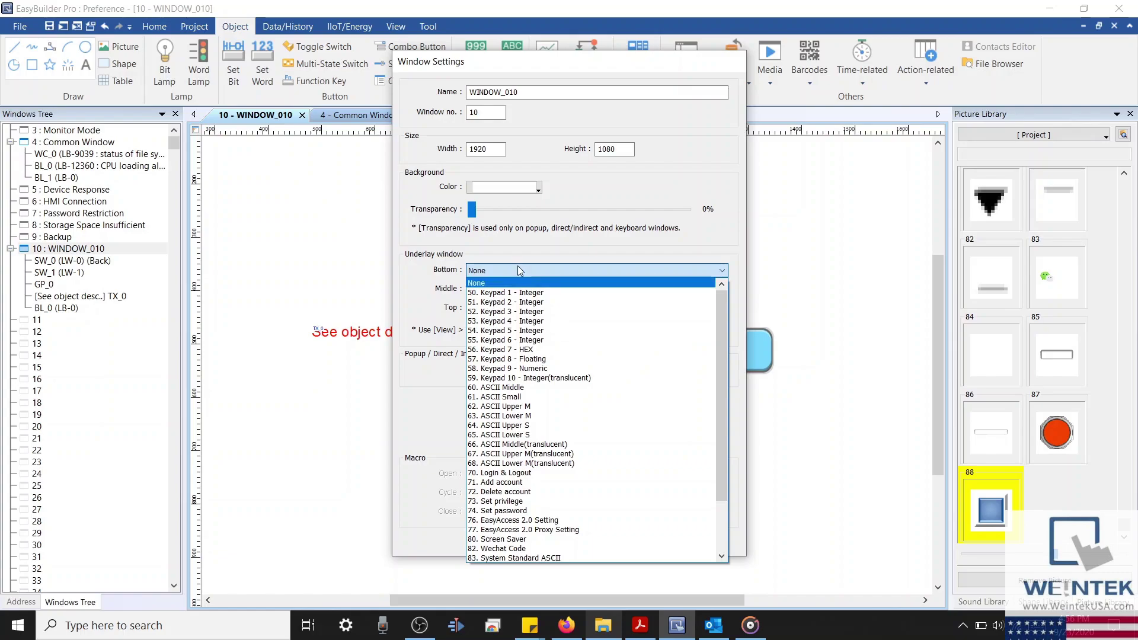
{"action": "left_click", "coordinate": [507, 293]}
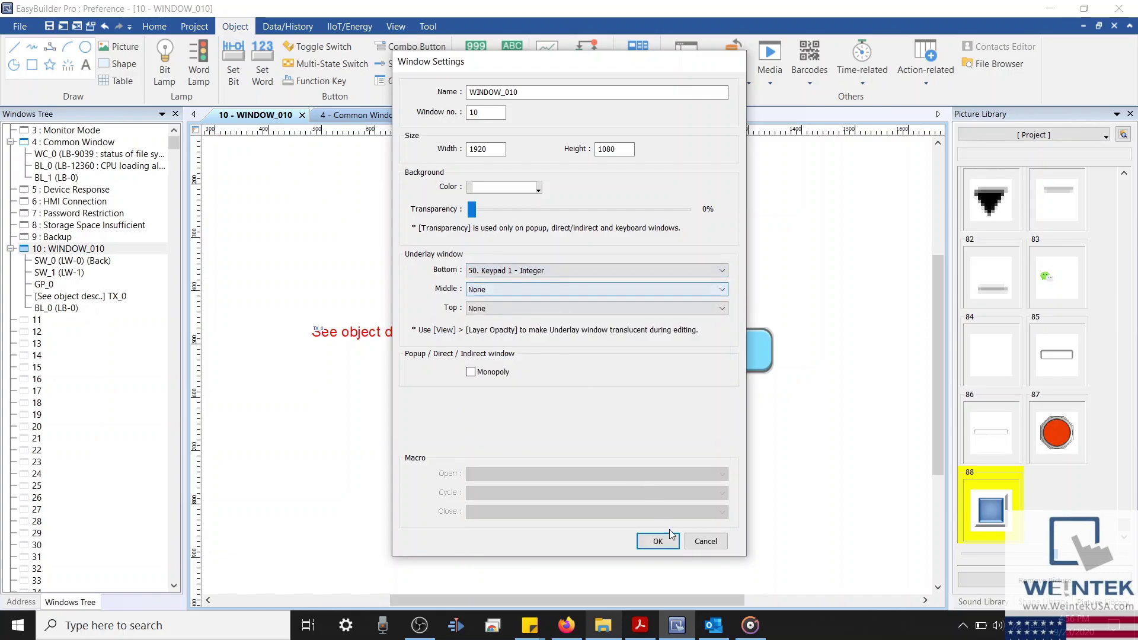
{"action": "left_click", "coordinate": [659, 543]}
{"action": "scroll", "coordinate": [601, 377], "scroll_direction": "down", "scroll_amount": 3}
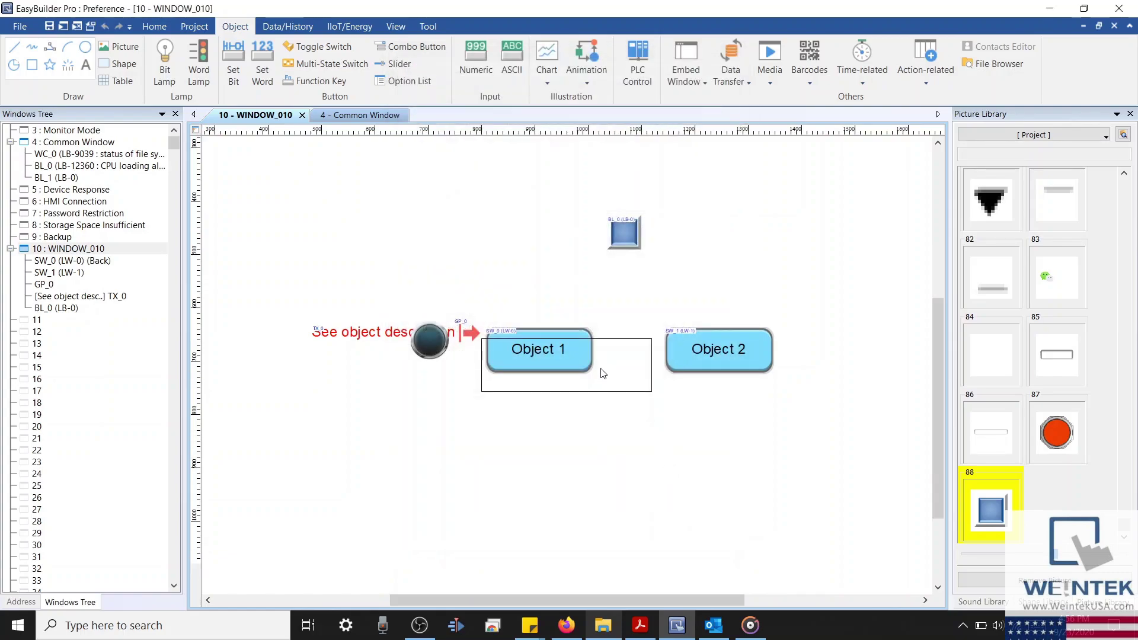
{"action": "scroll", "coordinate": [602, 374], "scroll_direction": "down", "scroll_amount": 1}
{"action": "scroll", "coordinate": [603, 374], "scroll_direction": "up", "scroll_amount": 5}
{"action": "scroll", "coordinate": [602, 372], "scroll_direction": "down", "scroll_amount": 1, "text": "ctrl"}
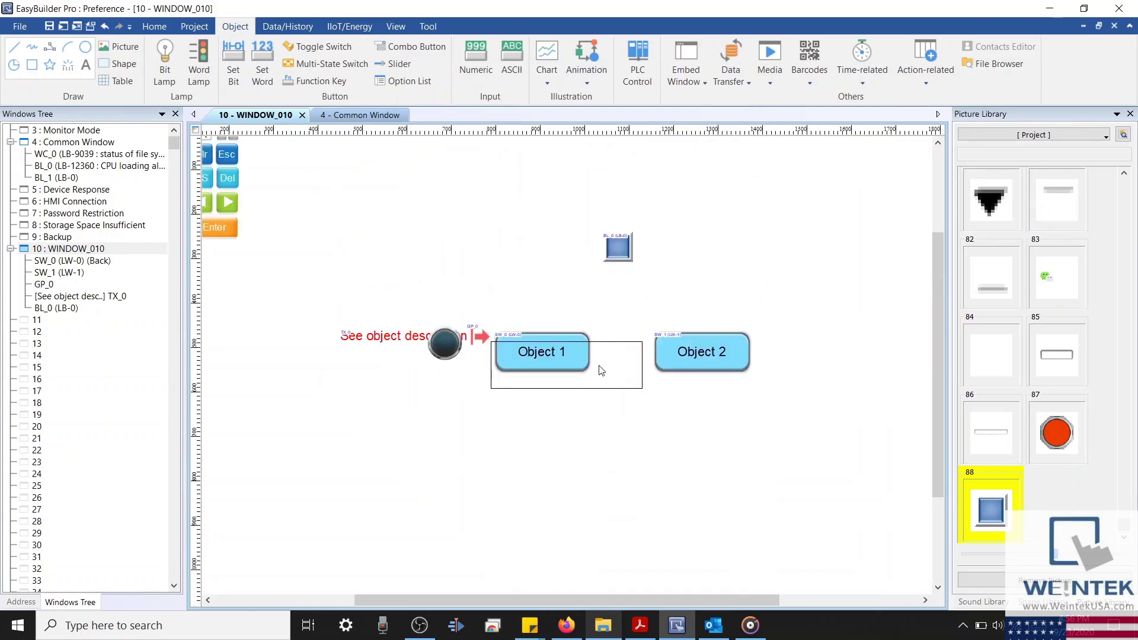
{"action": "scroll", "coordinate": [600, 371], "scroll_direction": "down", "scroll_amount": 1, "text": "ctrl"}
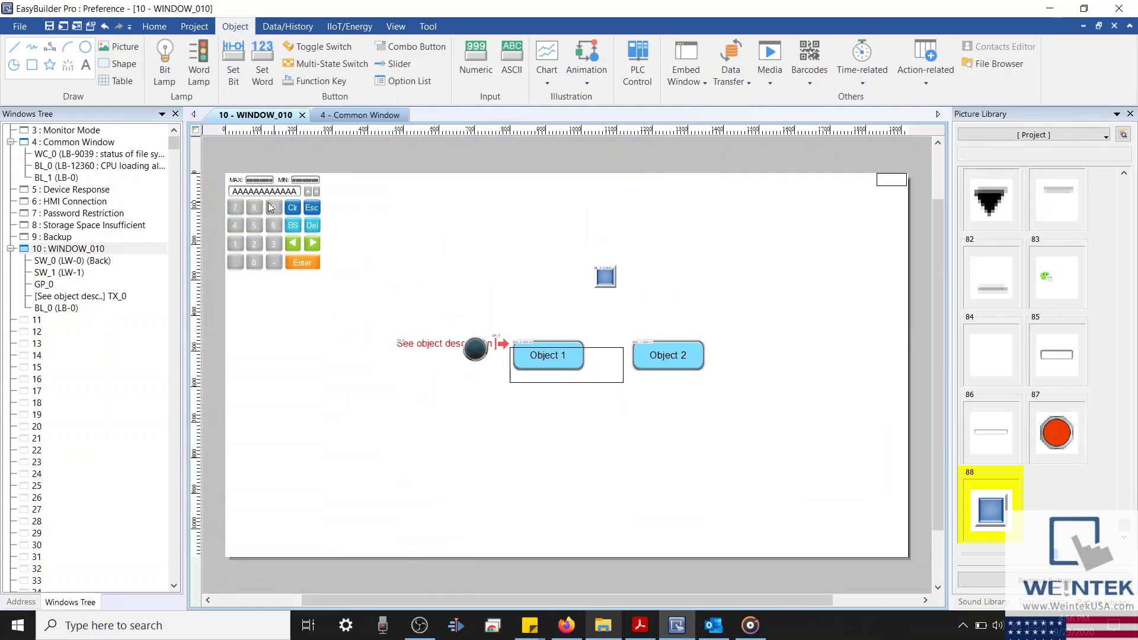
Reconfirm the display preferences with Comment objects shown.
{"action": "left_click", "coordinate": [19, 26]}
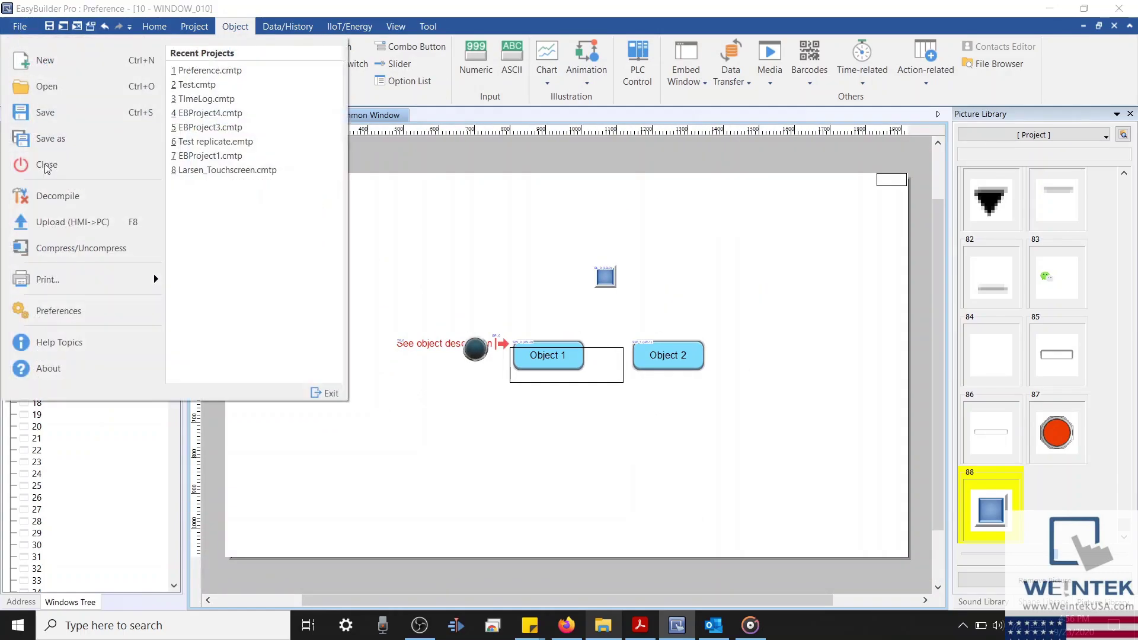
{"action": "left_click", "coordinate": [74, 316]}
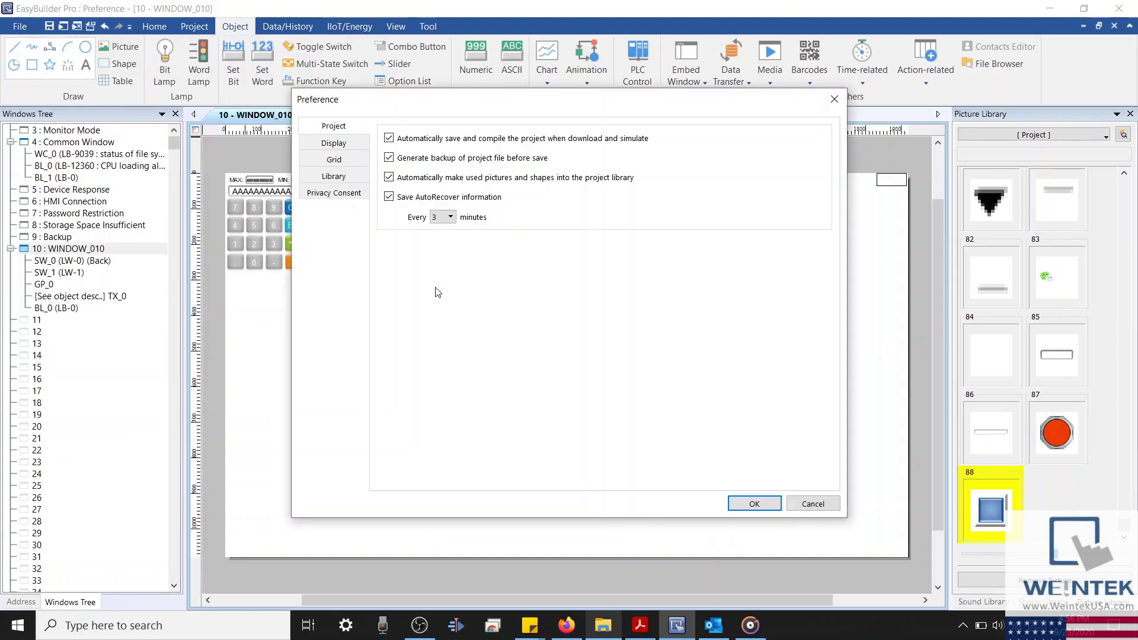
{"action": "left_click", "coordinate": [330, 143]}
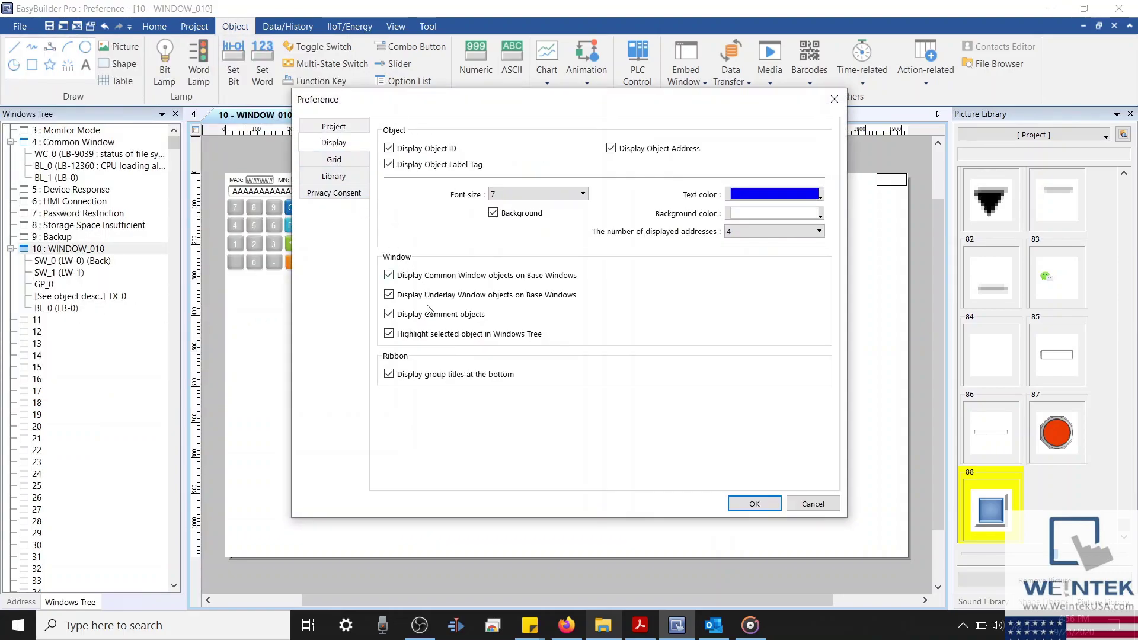
{"action": "left_click", "coordinate": [760, 505]}
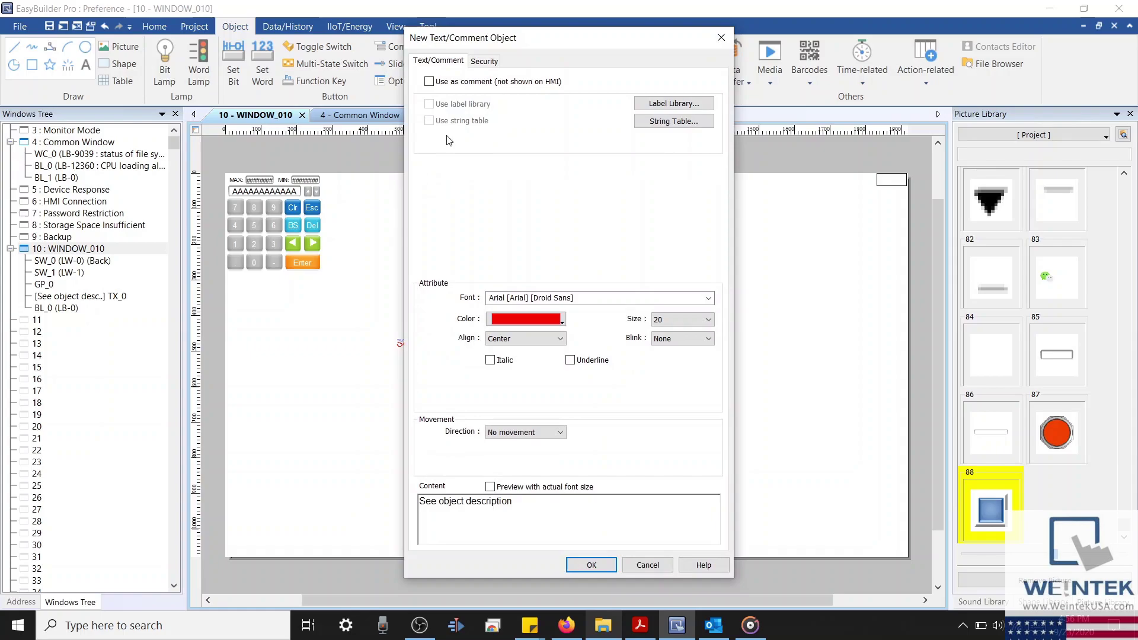
Place a red 'Test' comment CM_0 on WINDOW_010, marked as not shown on HMI.
{"action": "left_click", "coordinate": [428, 82]}
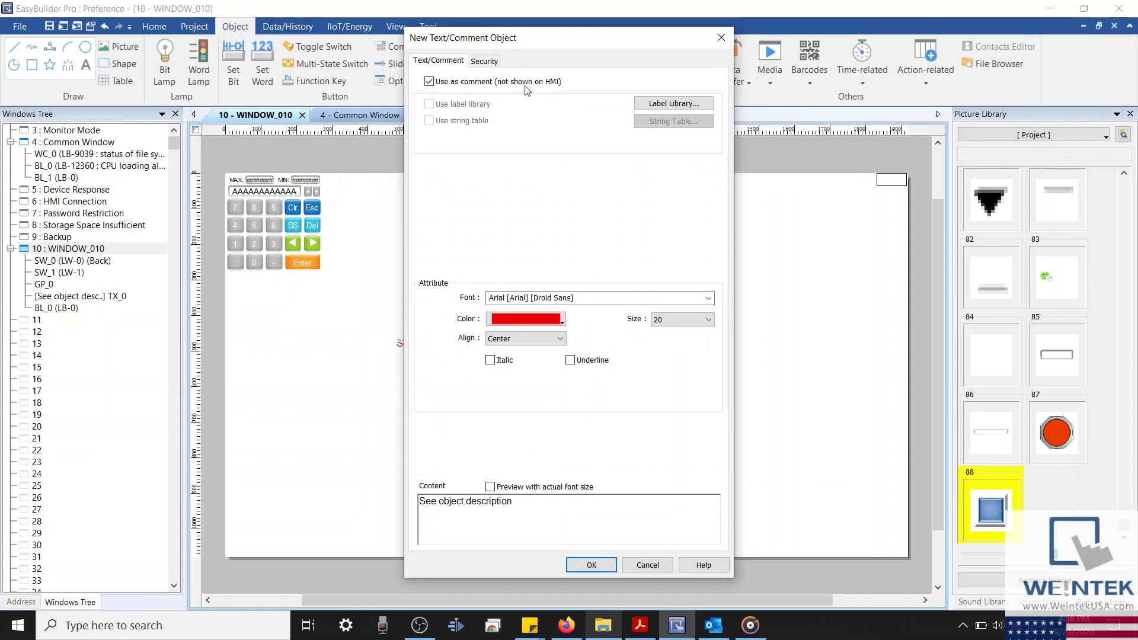
{"action": "left_click_drag", "start_coordinate": [526, 501], "coordinate": [363, 492]}
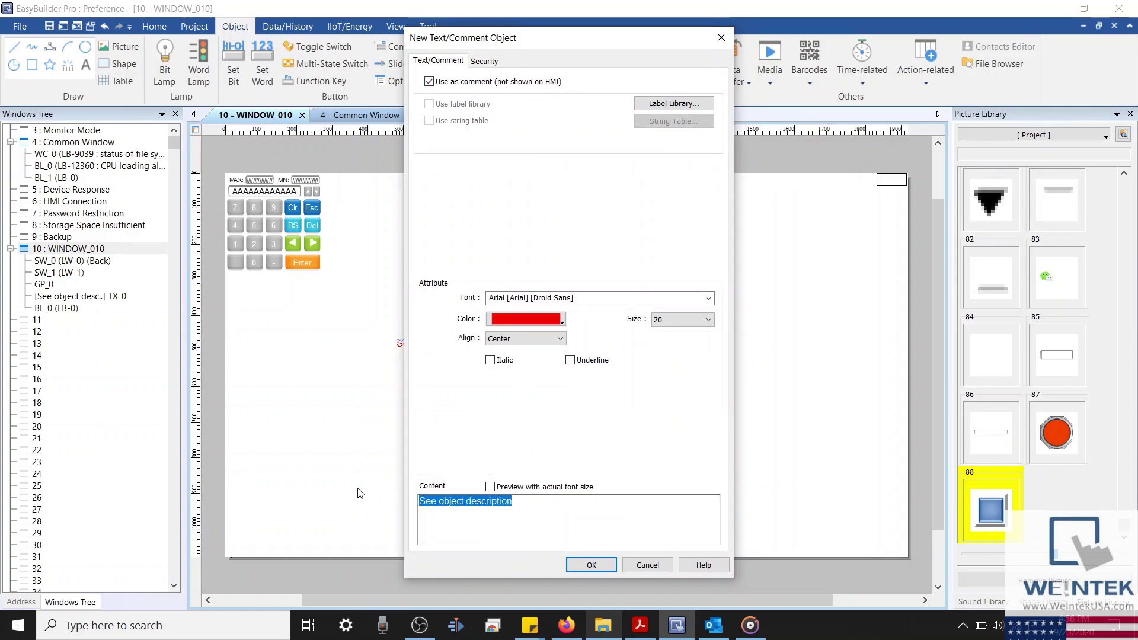
{"action": "type", "text": "Test"}
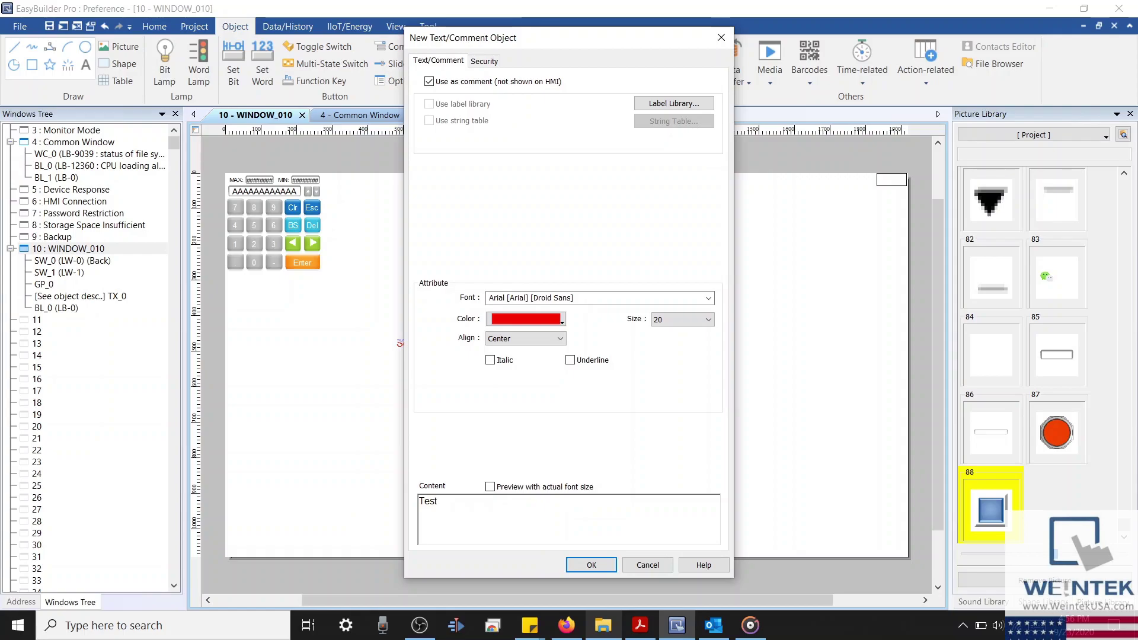
{"action": "left_click", "coordinate": [592, 565]}
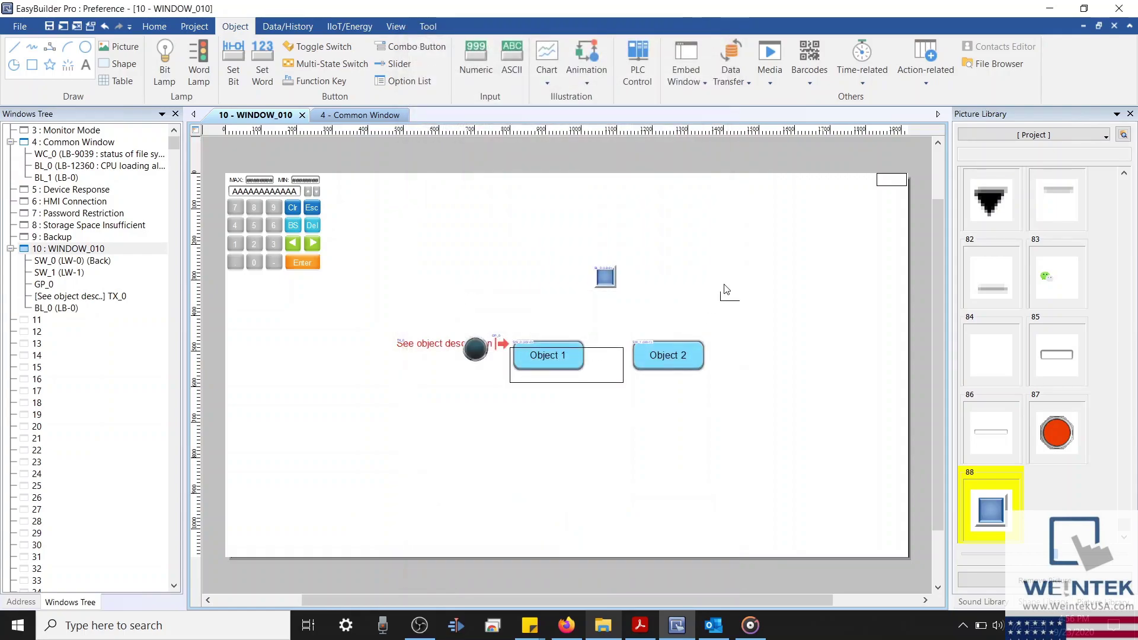
{"action": "left_click", "coordinate": [752, 268]}
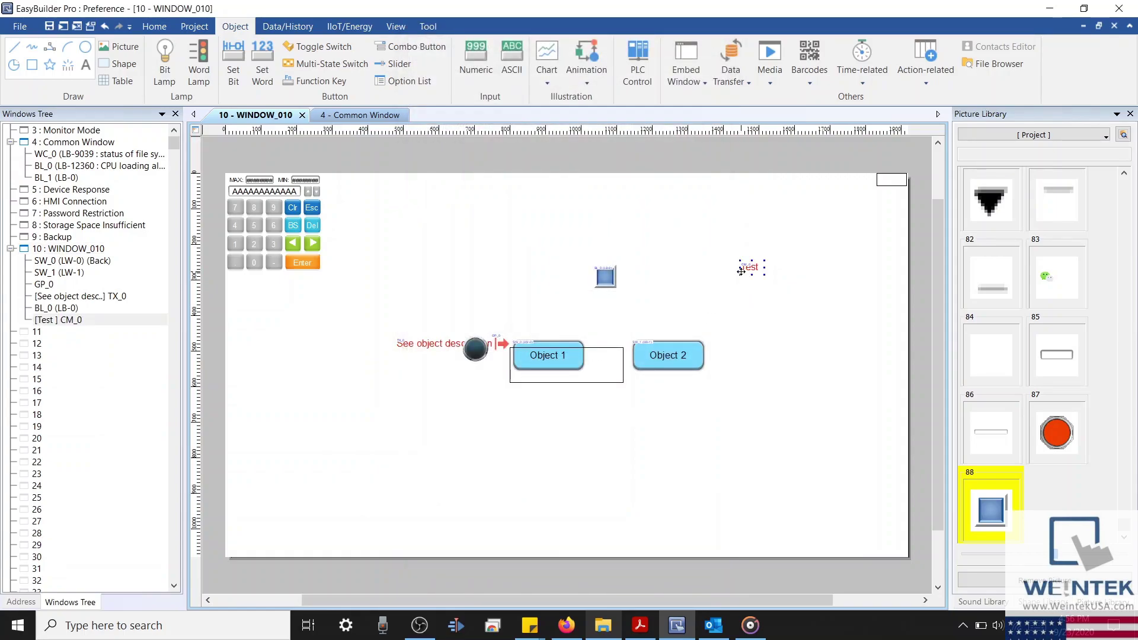
{"action": "left_click", "coordinate": [20, 26]}
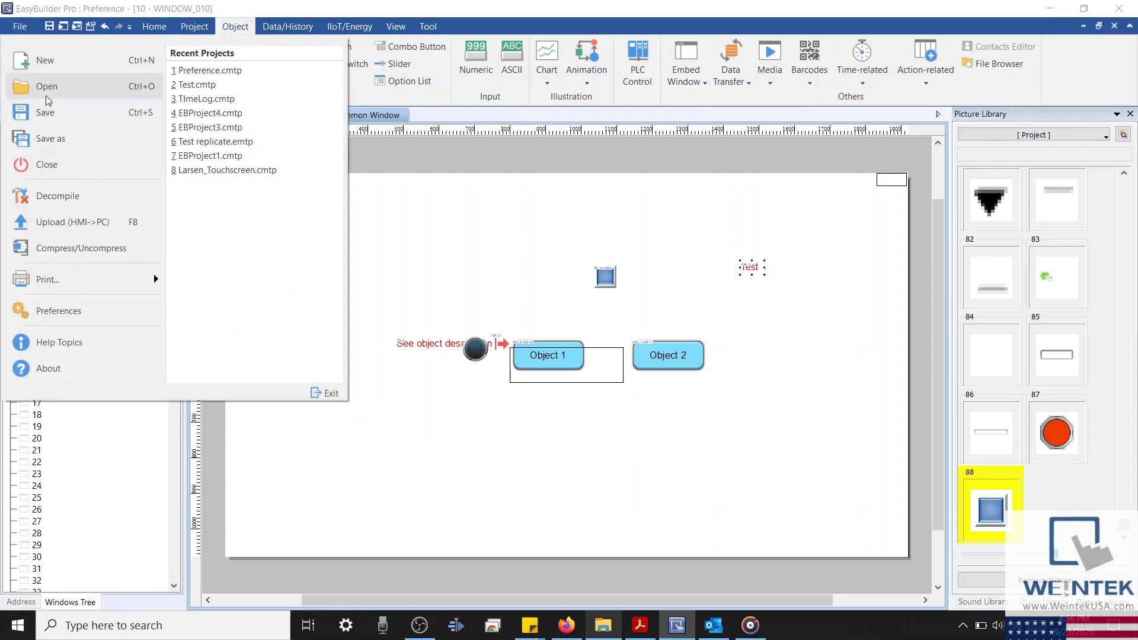
Confirm display preferences with 'Highlight selected object in Windows Tree' enabled.
{"action": "left_click", "coordinate": [70, 305]}
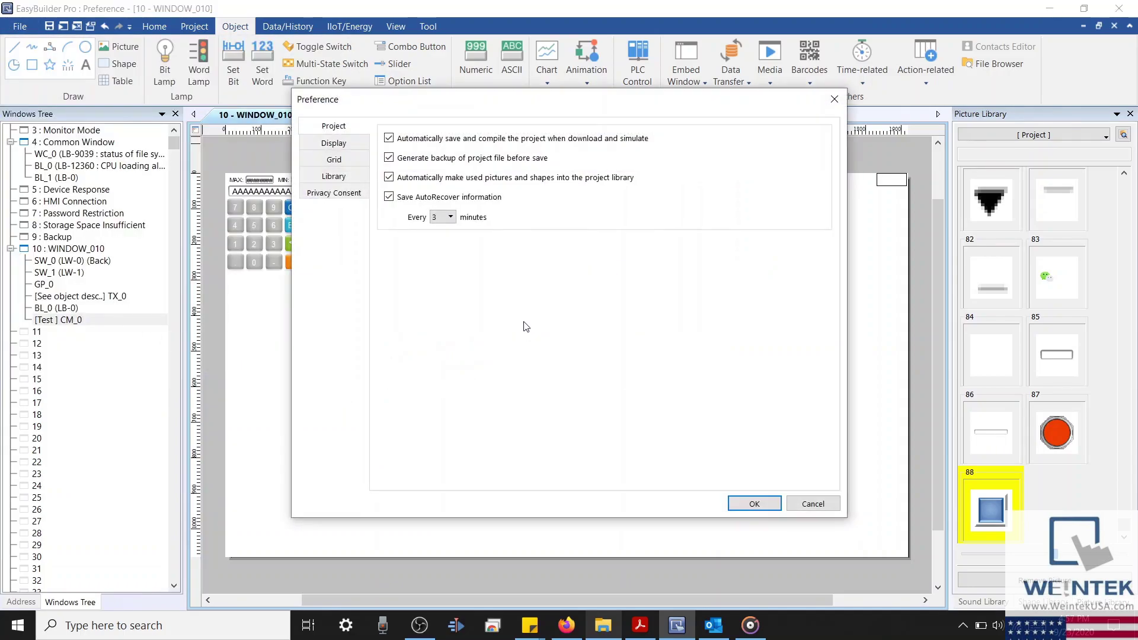
{"action": "left_click", "coordinate": [342, 145]}
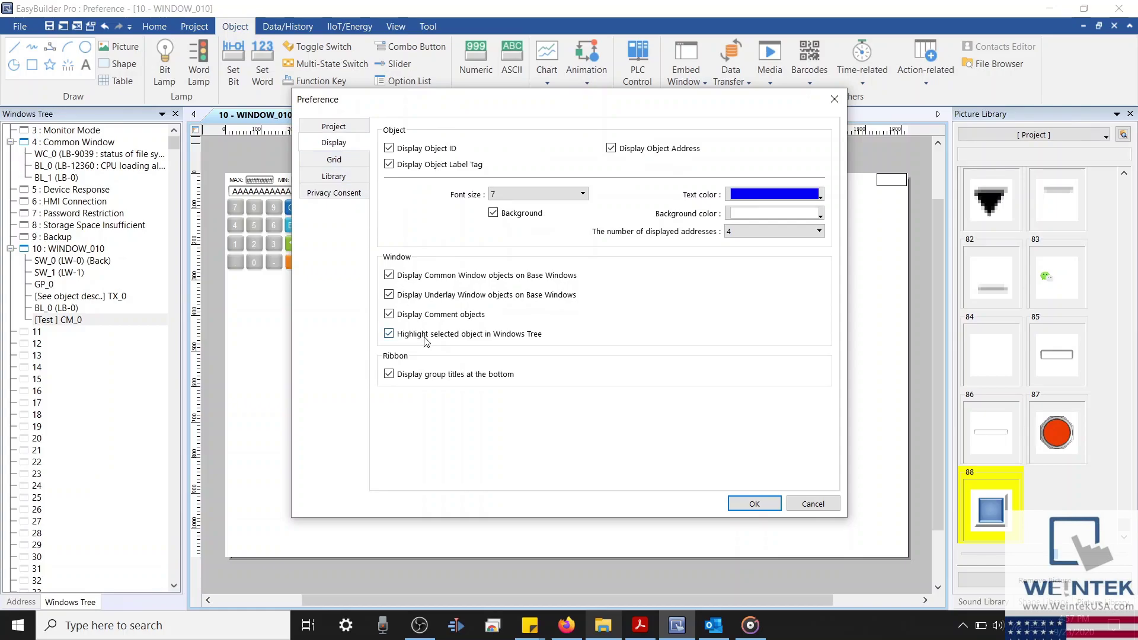
{"action": "left_click", "coordinate": [754, 504]}
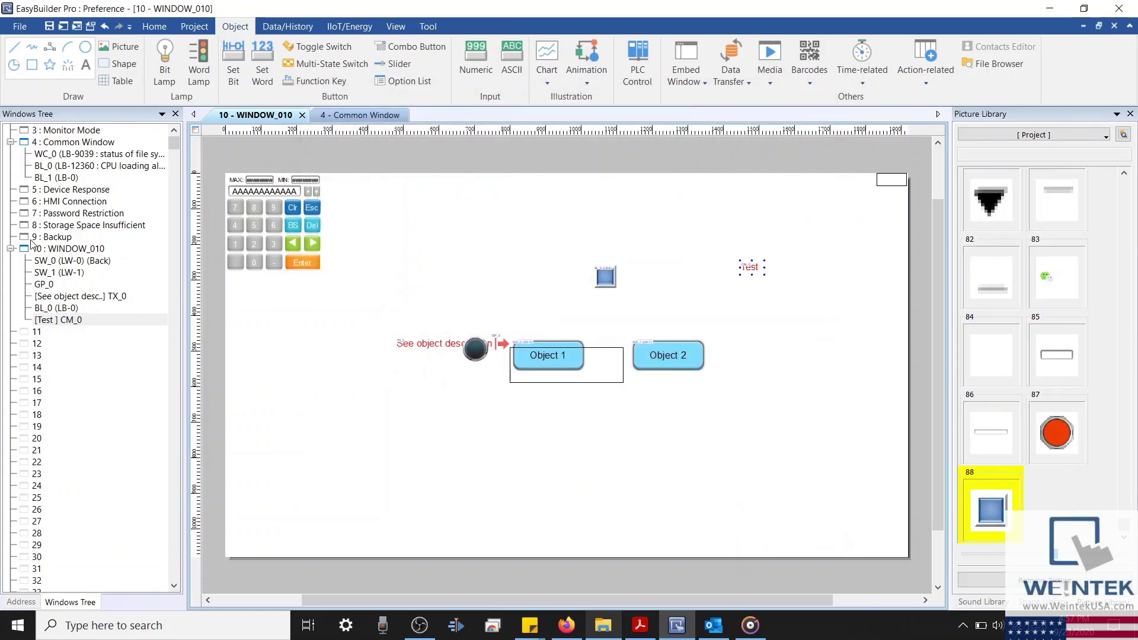
Inspect the 'See object description' text without changes, then reopen Preferences.
{"action": "left_click", "coordinate": [11, 248]}
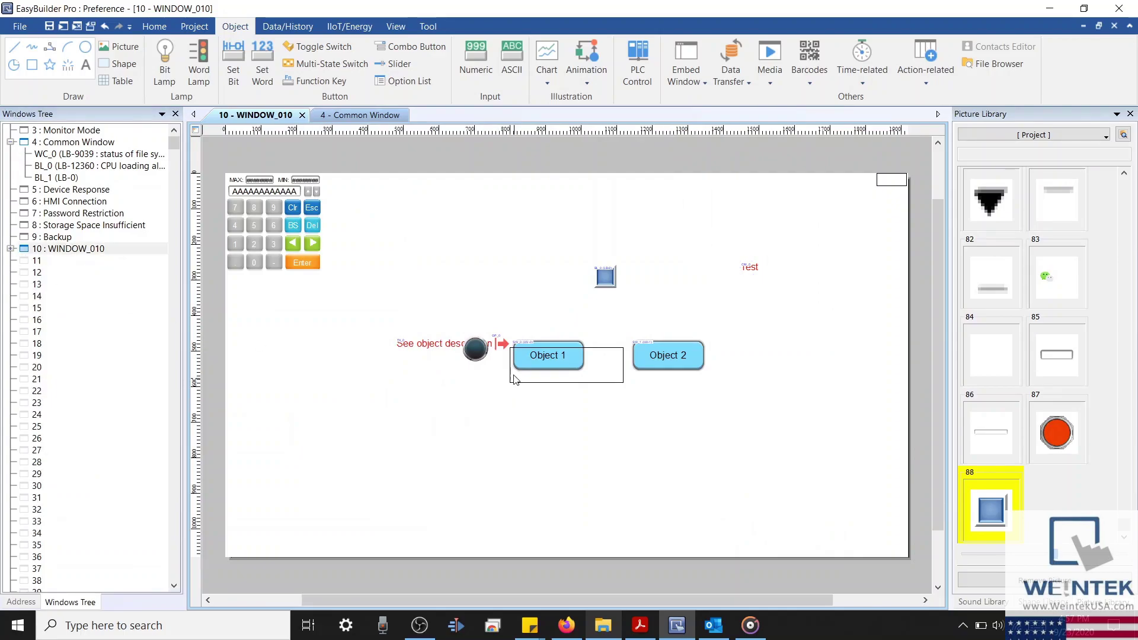
{"action": "left_click", "coordinate": [447, 350]}
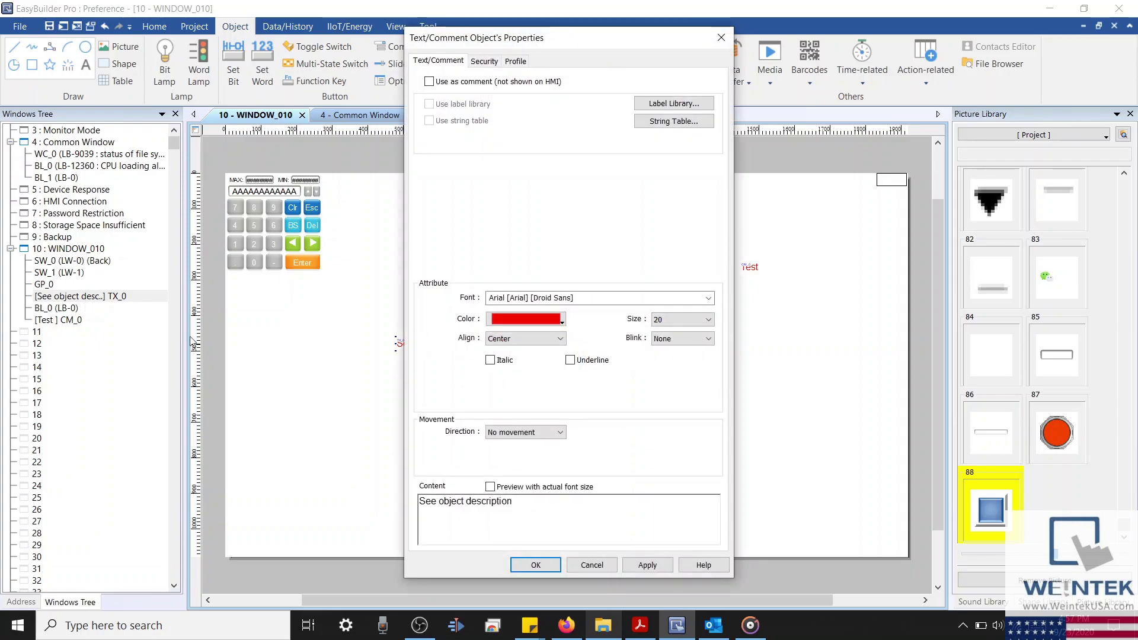
{"action": "left_click", "coordinate": [591, 565]}
{"action": "left_click", "coordinate": [11, 28]}
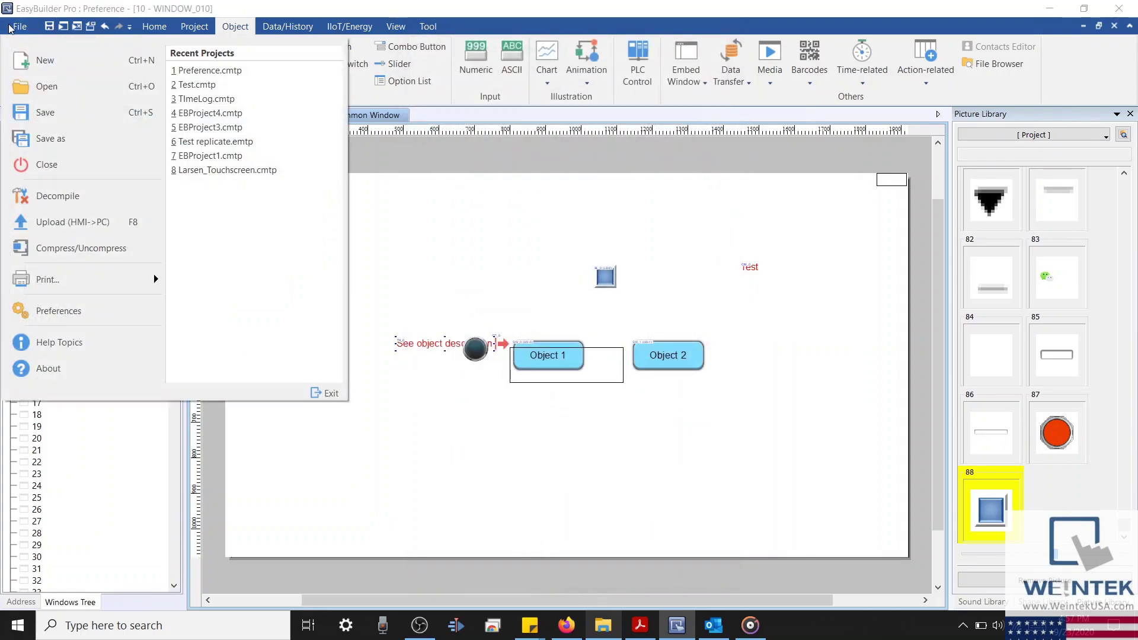
{"action": "left_click", "coordinate": [65, 308]}
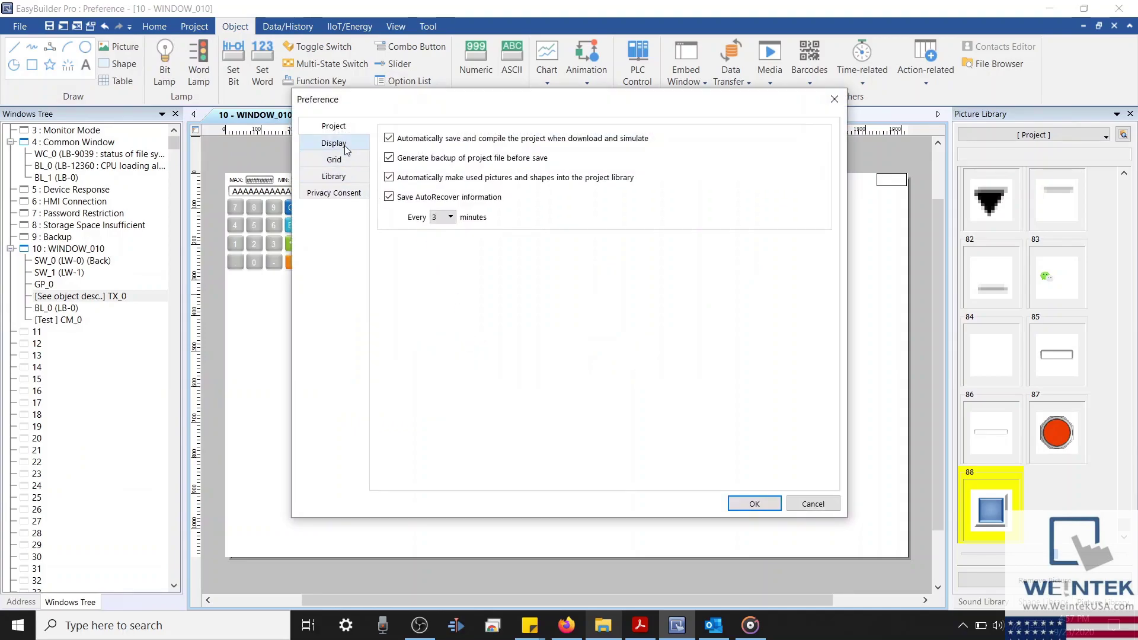
Toggle 'Display group titles at the bottom' off and back on in display preferences.
{"action": "left_click", "coordinate": [344, 144]}
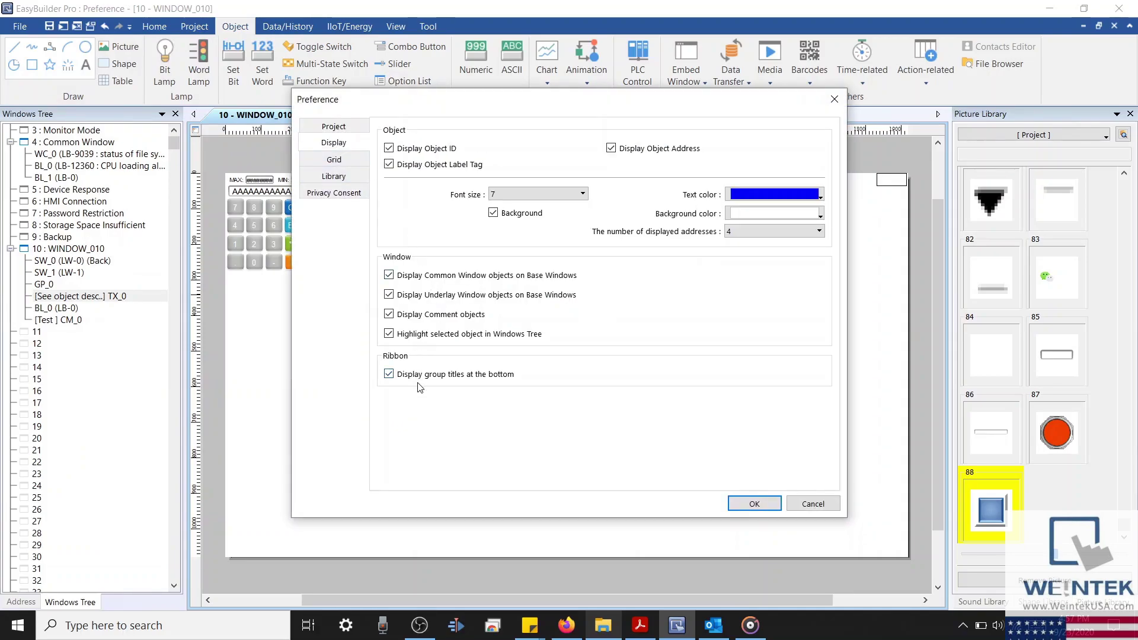
{"action": "left_click_drag", "start_coordinate": [418, 108], "coordinate": [432, 157]}
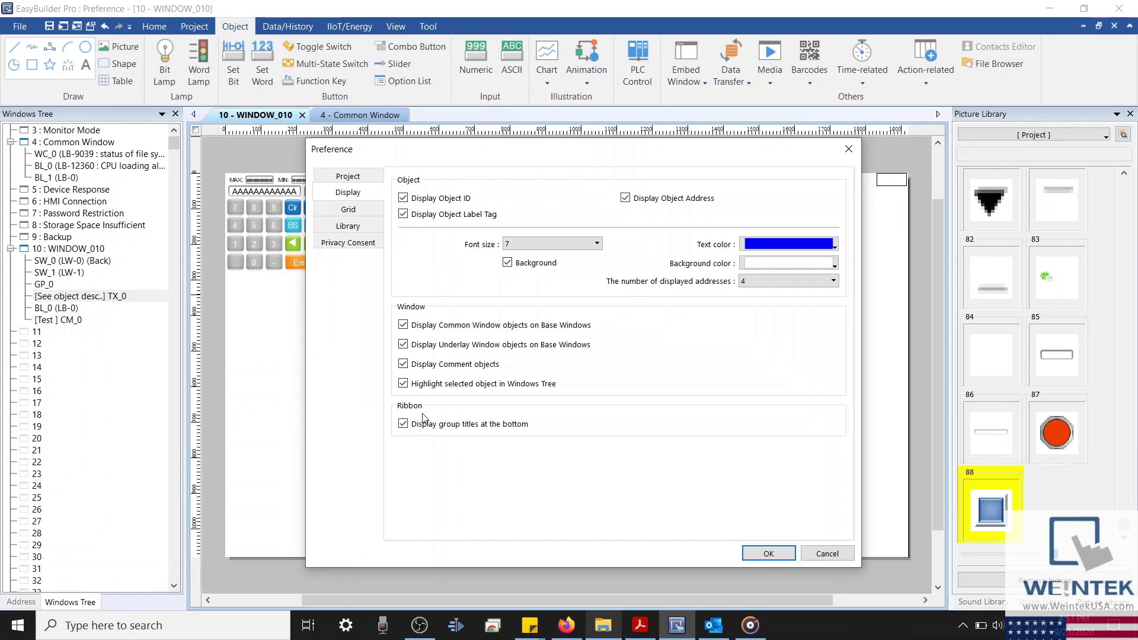
{"action": "left_click", "coordinate": [404, 425]}
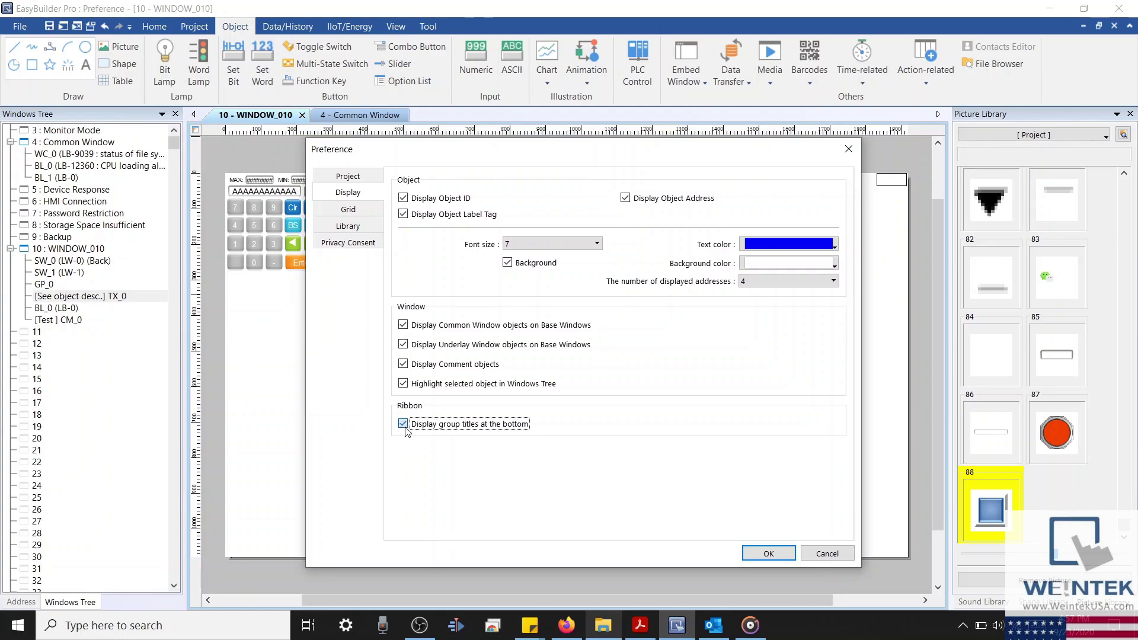
{"action": "left_click", "coordinate": [405, 426]}
{"action": "left_click", "coordinate": [478, 425]}
Make the grid black with grid display and snap to grid turned on.
{"action": "left_click", "coordinate": [349, 210]}
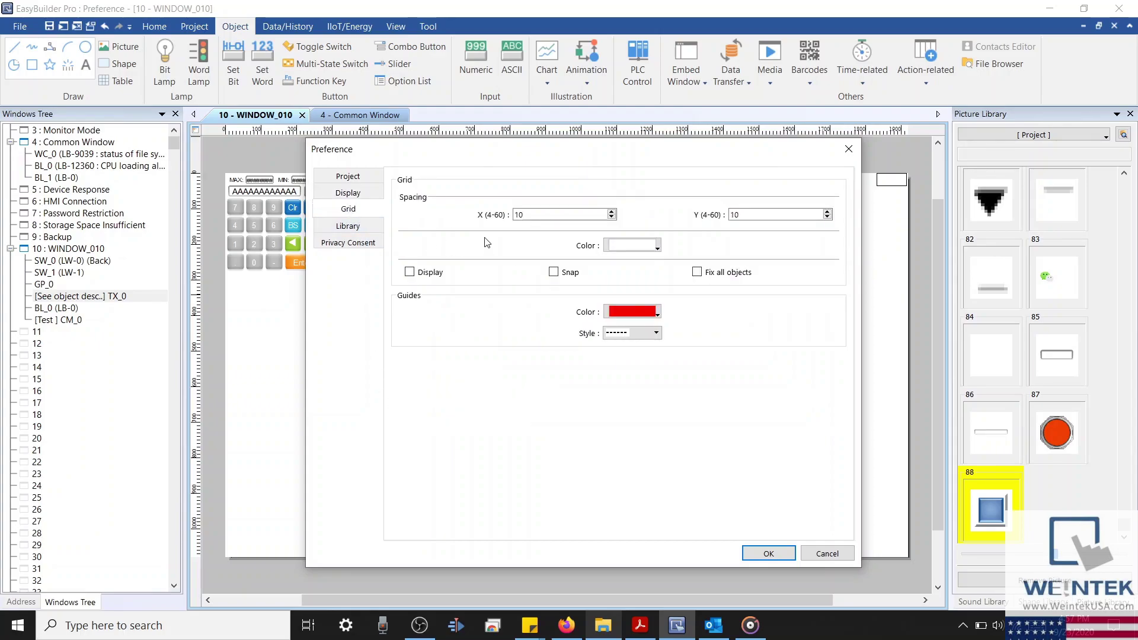
{"action": "left_click", "coordinate": [630, 245]}
{"action": "left_click", "coordinate": [614, 261]}
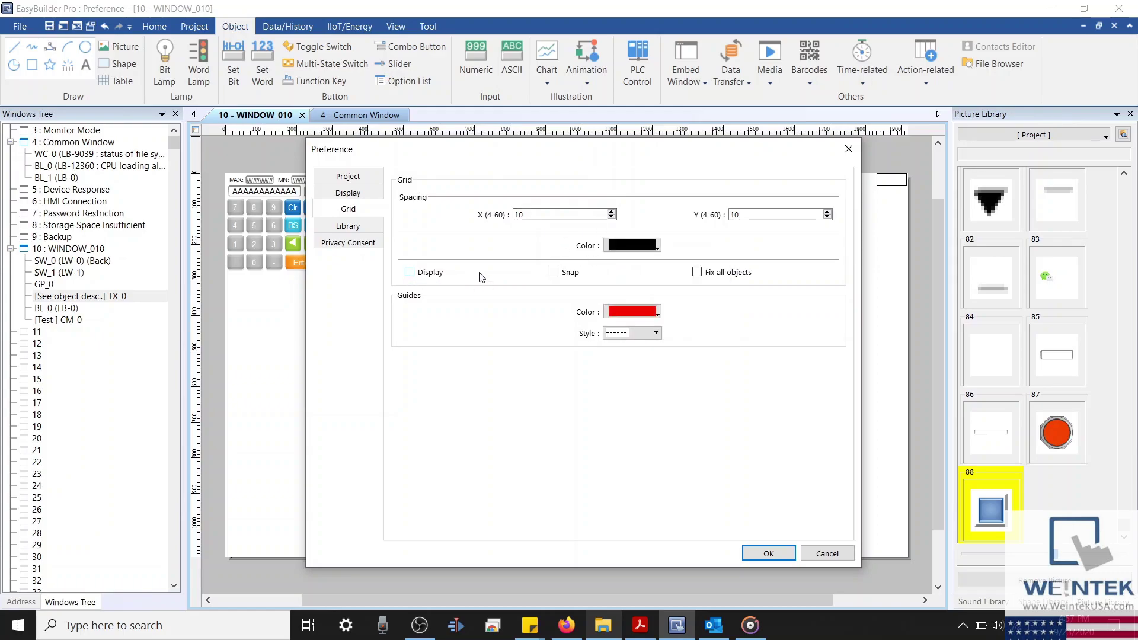
{"action": "double_click", "coordinate": [518, 214]}
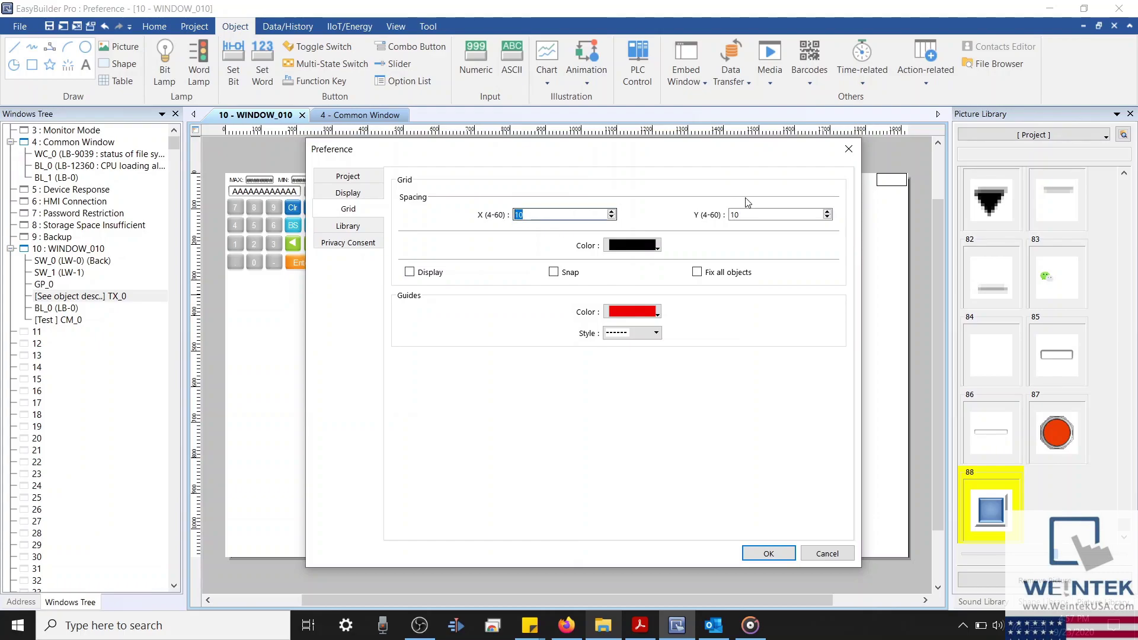
{"action": "left_click", "coordinate": [748, 215]}
{"action": "left_click", "coordinate": [409, 272]}
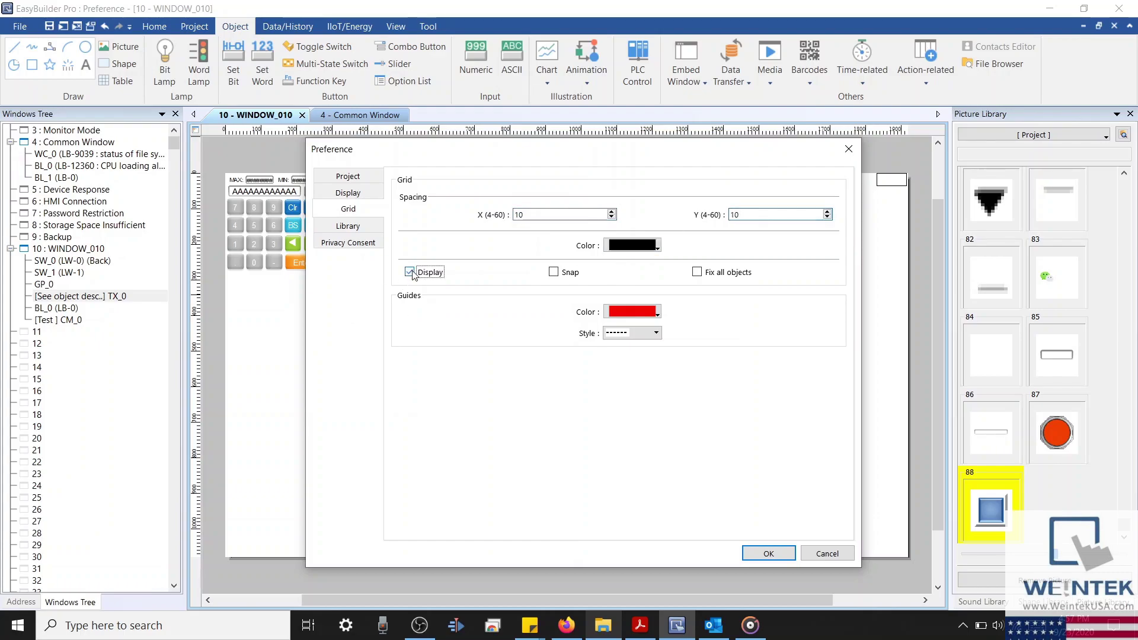
{"action": "left_click", "coordinate": [408, 269]}
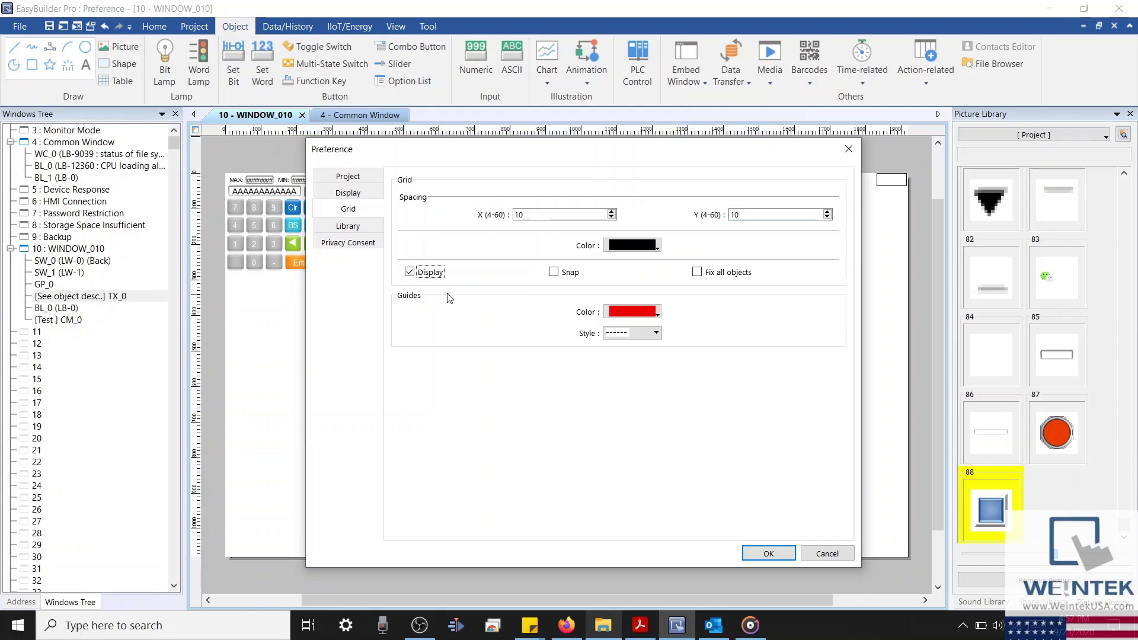
{"action": "left_click", "coordinate": [554, 272]}
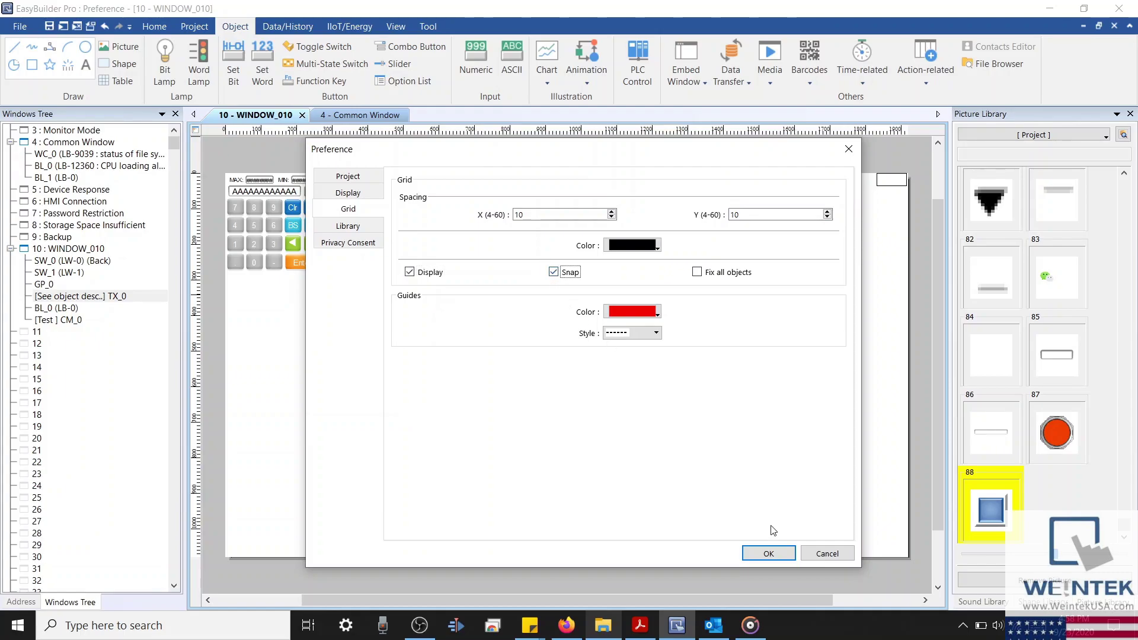
{"action": "left_click", "coordinate": [769, 553]}
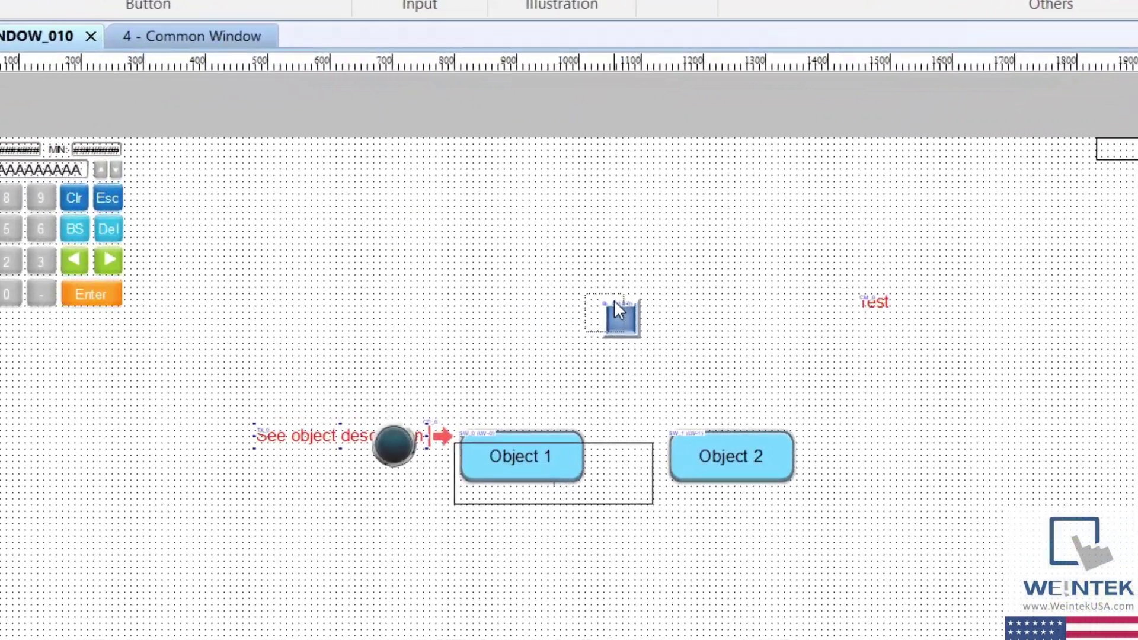
Drag the small blue lamp BL_0 to a new grid point.
{"action": "mouse_move", "coordinate": [605, 272]}
{"action": "left_mouse_down"}
{"action": "mouse_move", "coordinate": [587, 298]}
{"action": "mouse_move", "coordinate": [587, 269]}
{"action": "left_mouse_up"}
{"action": "left_click_drag", "start_coordinate": [591, 308], "coordinate": [690, 332]}
{"action": "left_click_drag", "start_coordinate": [489, 292], "coordinate": [490, 293]}
Turn on 'Fix all objects' in the grid preferences.
{"action": "left_click", "coordinate": [19, 26]}
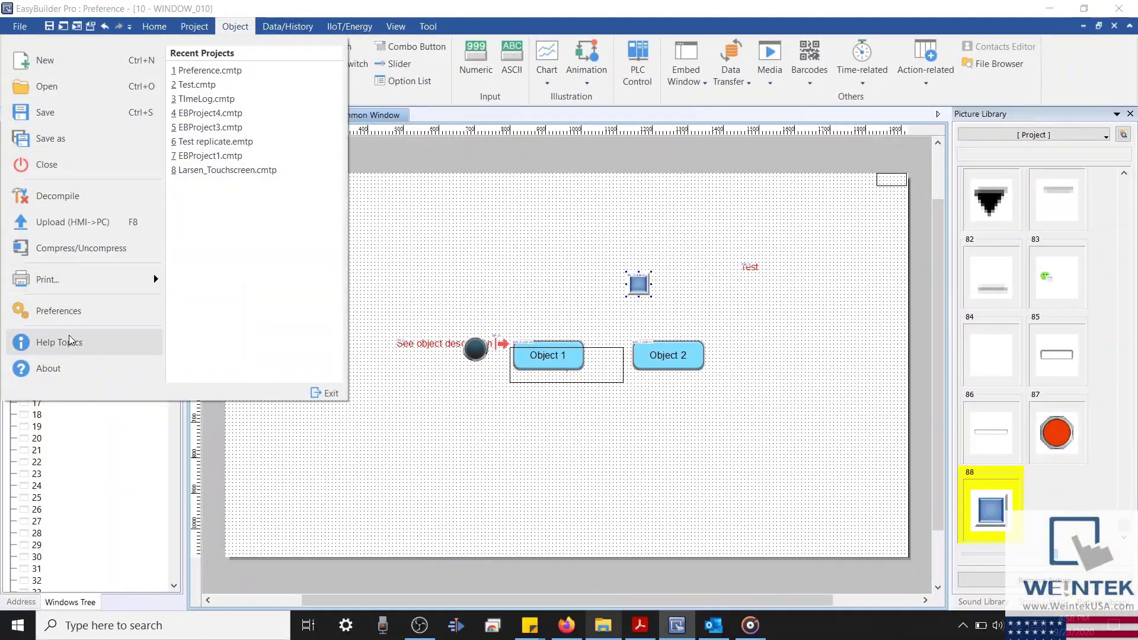
{"action": "left_click", "coordinate": [59, 311]}
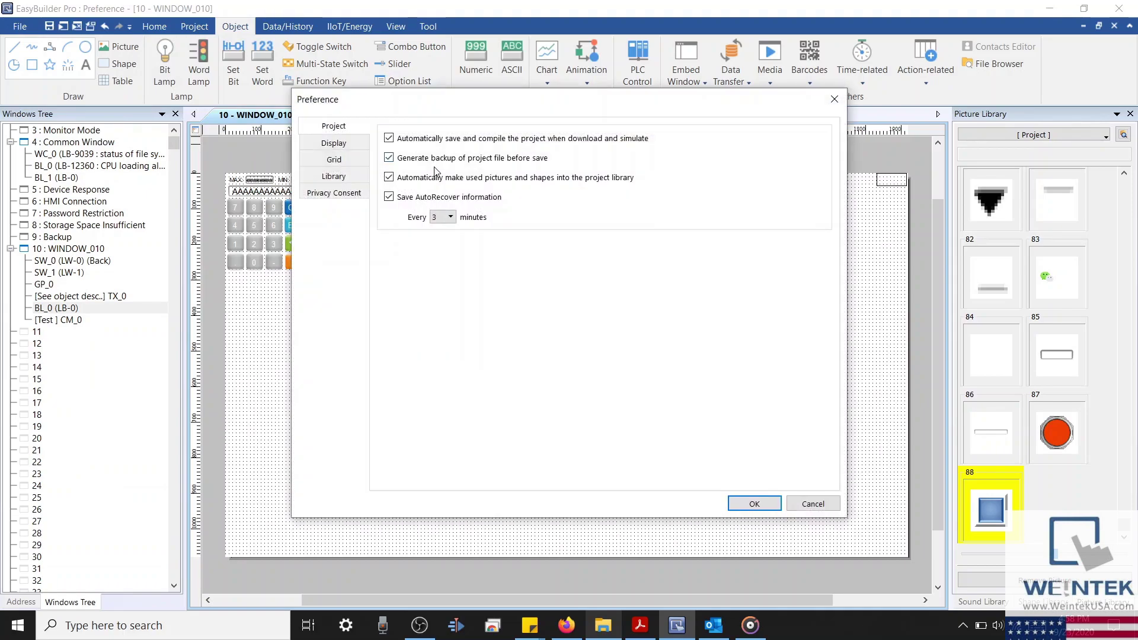
{"action": "left_click", "coordinate": [346, 145]}
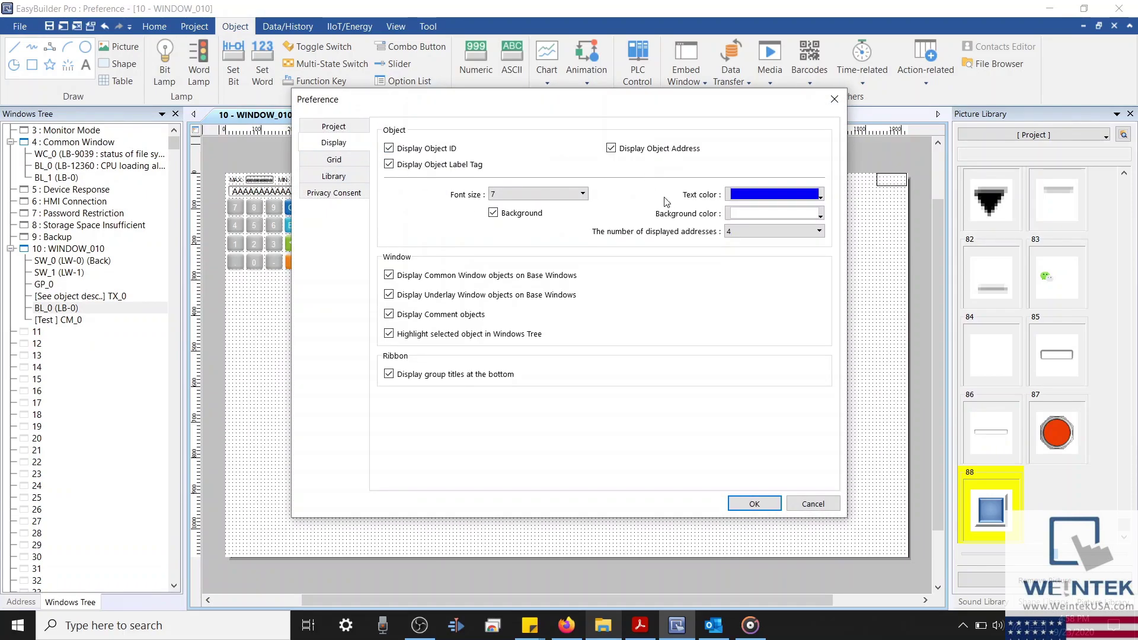
{"action": "left_click", "coordinate": [347, 160]}
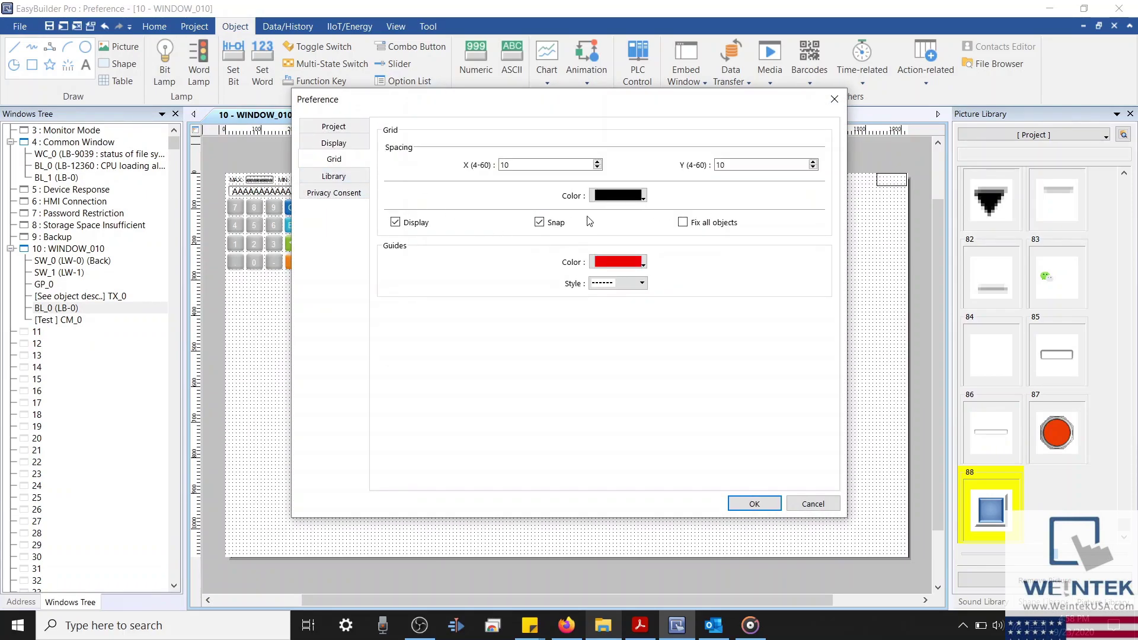
{"action": "left_click", "coordinate": [692, 223]}
{"action": "left_click", "coordinate": [749, 502]}
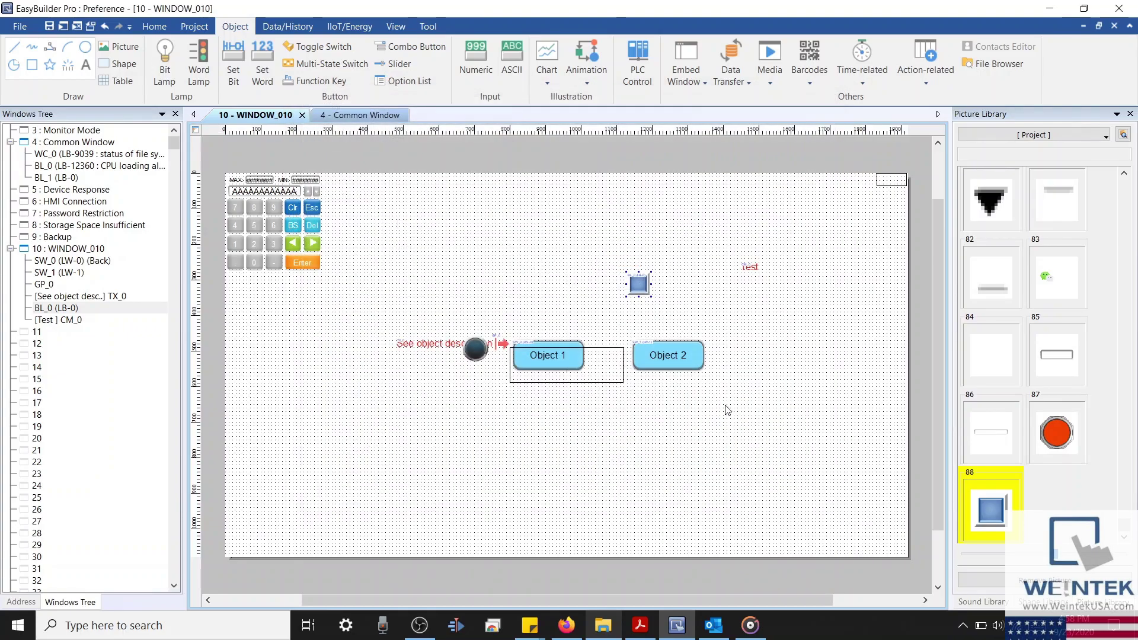
Set bit lamp BL_0's position to X 1000, Y 500.
{"action": "left_click", "coordinate": [664, 352]}
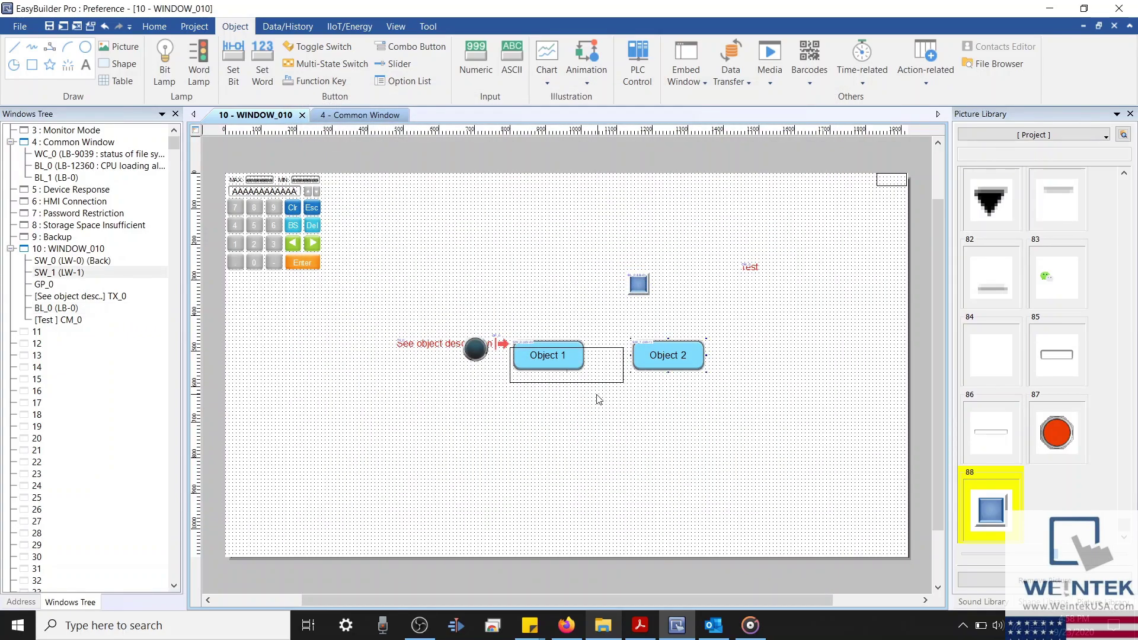
{"action": "left_click", "coordinate": [639, 284]}
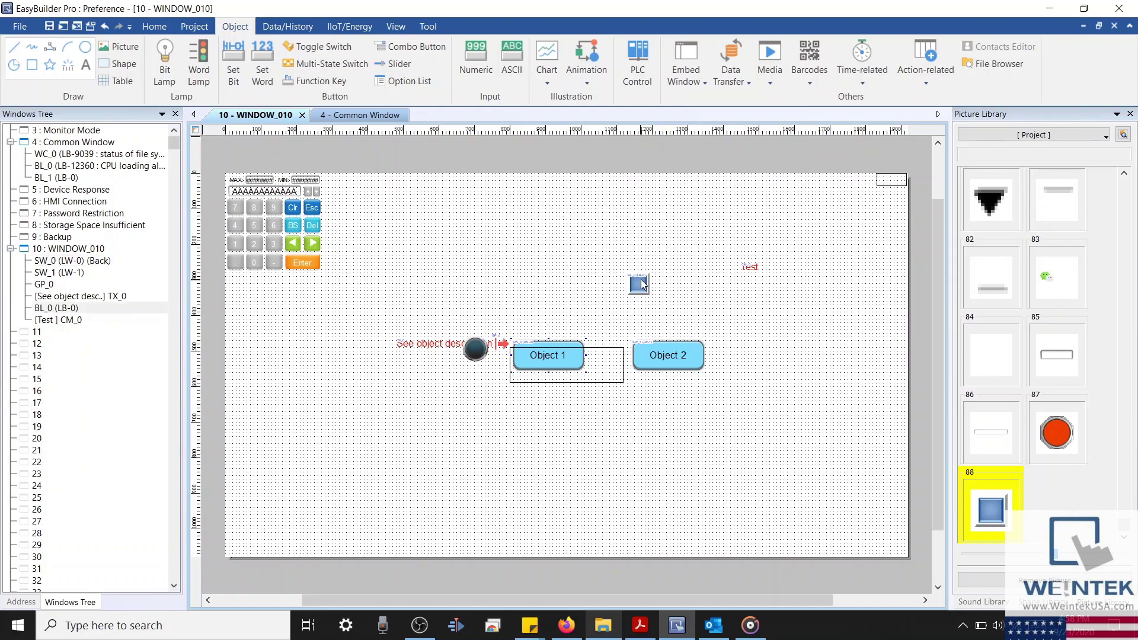
{"action": "key", "text": "Return"}
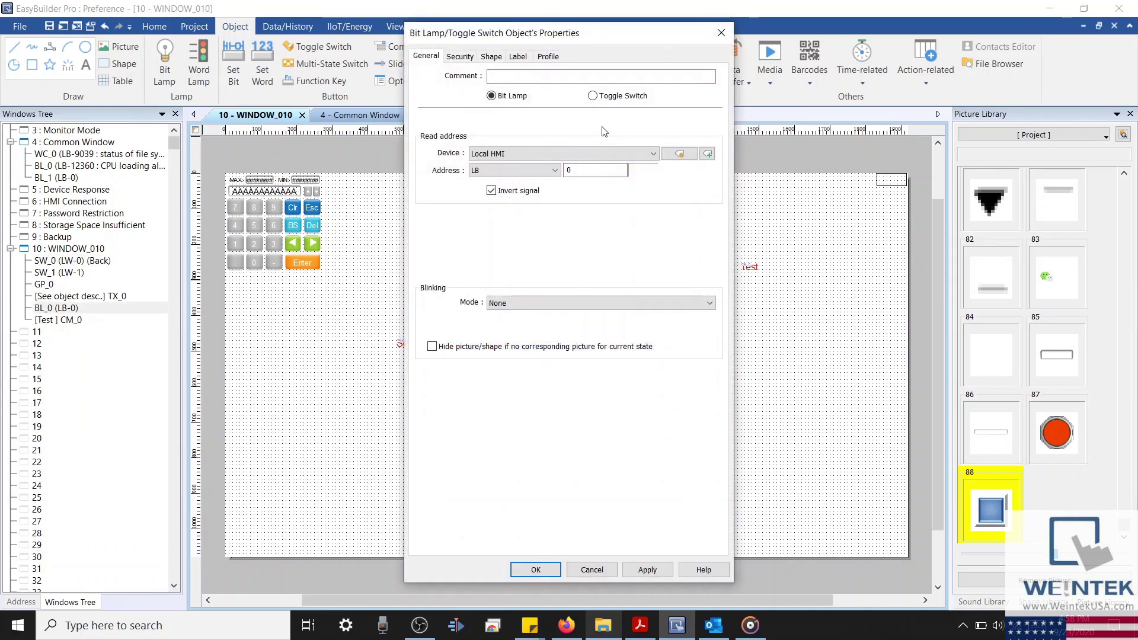
{"action": "left_click", "coordinate": [547, 56]}
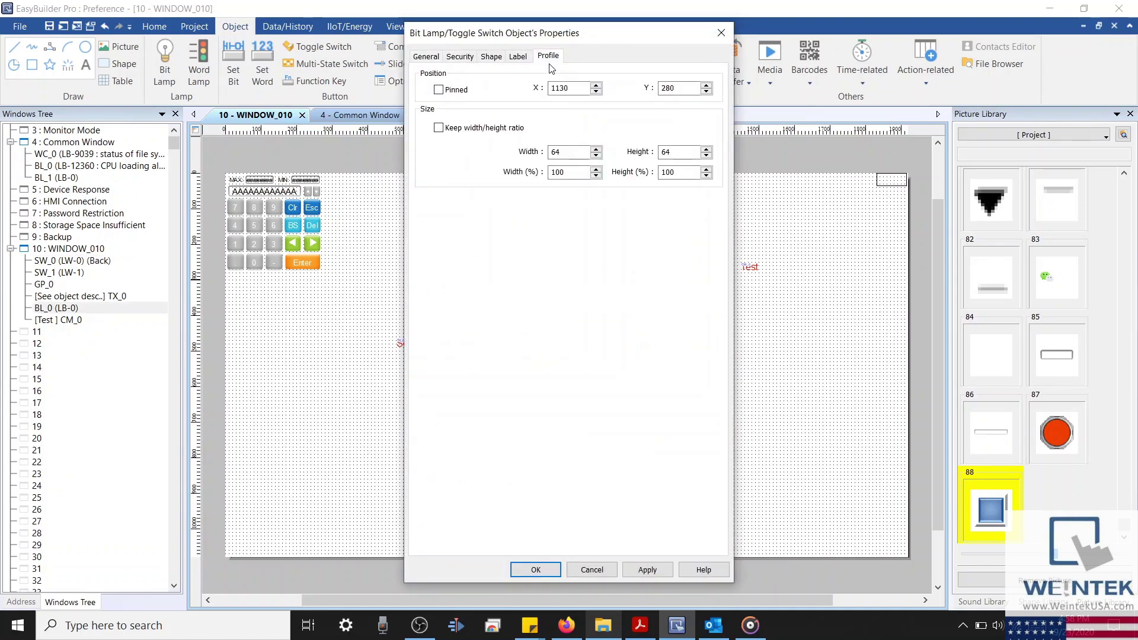
{"action": "double_click", "coordinate": [548, 90]}
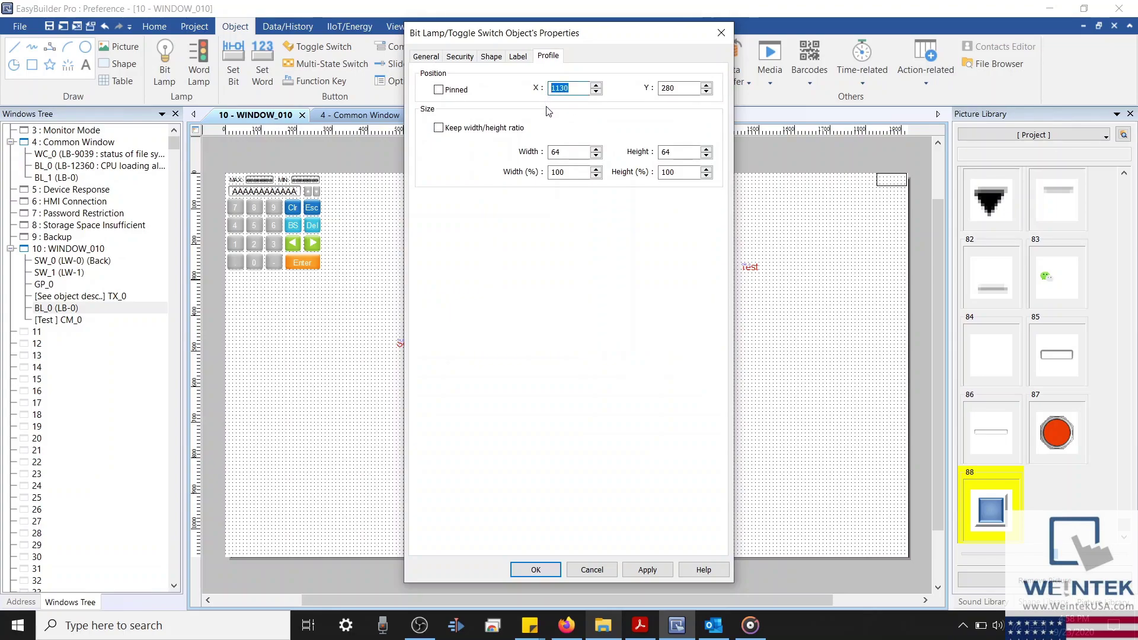
{"action": "type", "text": "1000"}
{"action": "double_click", "coordinate": [670, 89]}
{"action": "type", "text": "500"}
{"action": "key", "text": "Return"}
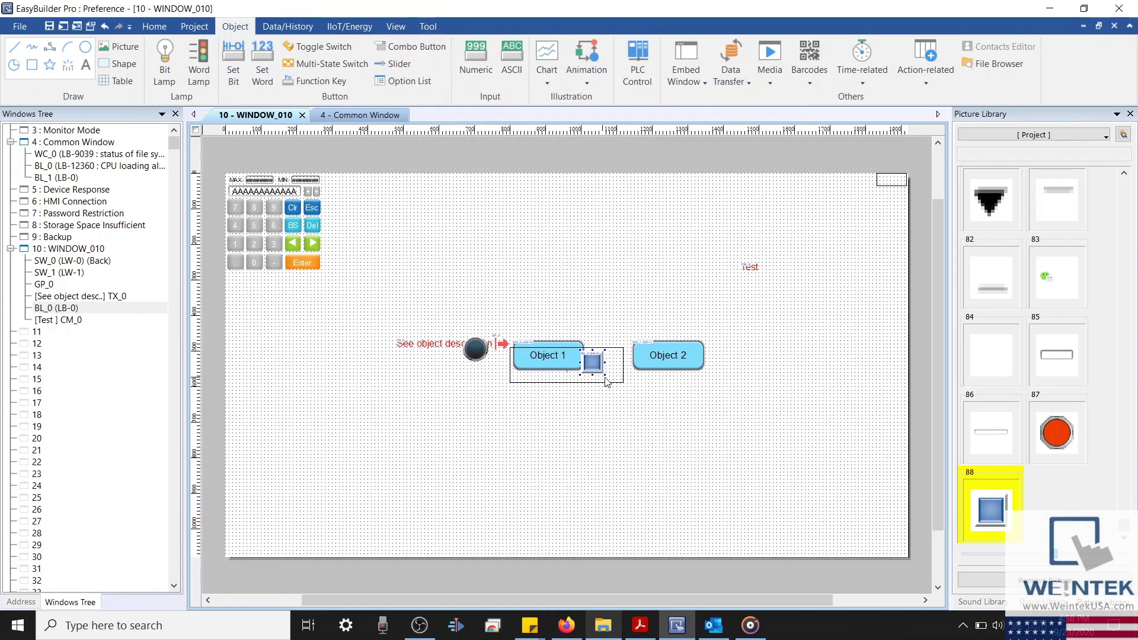
Review the guide line colour in grid preferences, leaving it unchanged.
{"action": "left_click", "coordinate": [20, 26]}
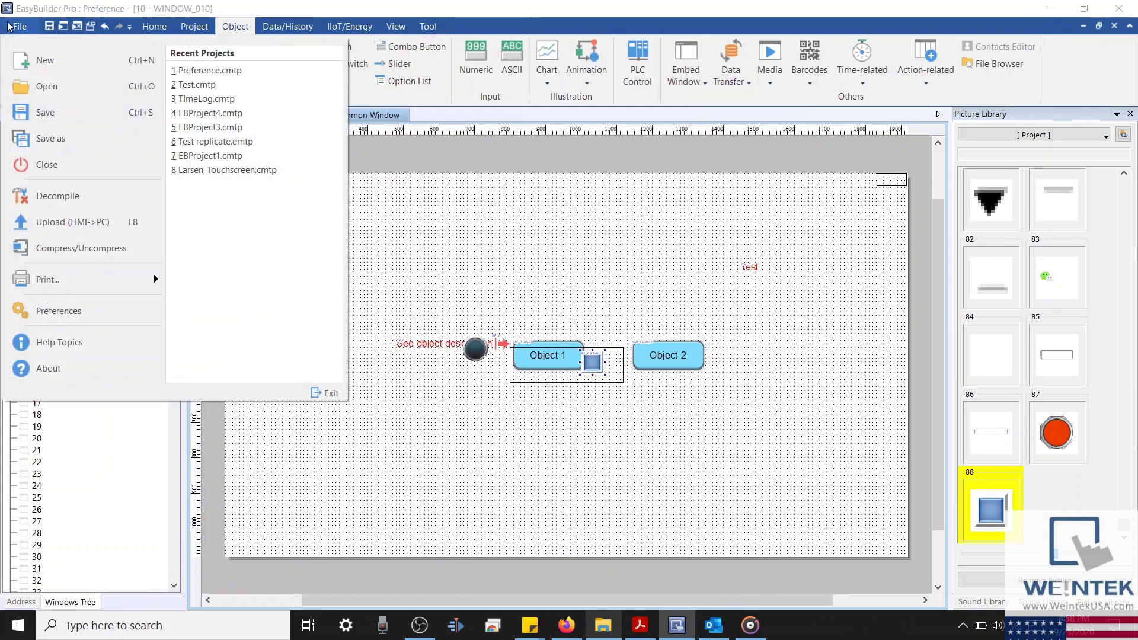
{"action": "left_click", "coordinate": [65, 323]}
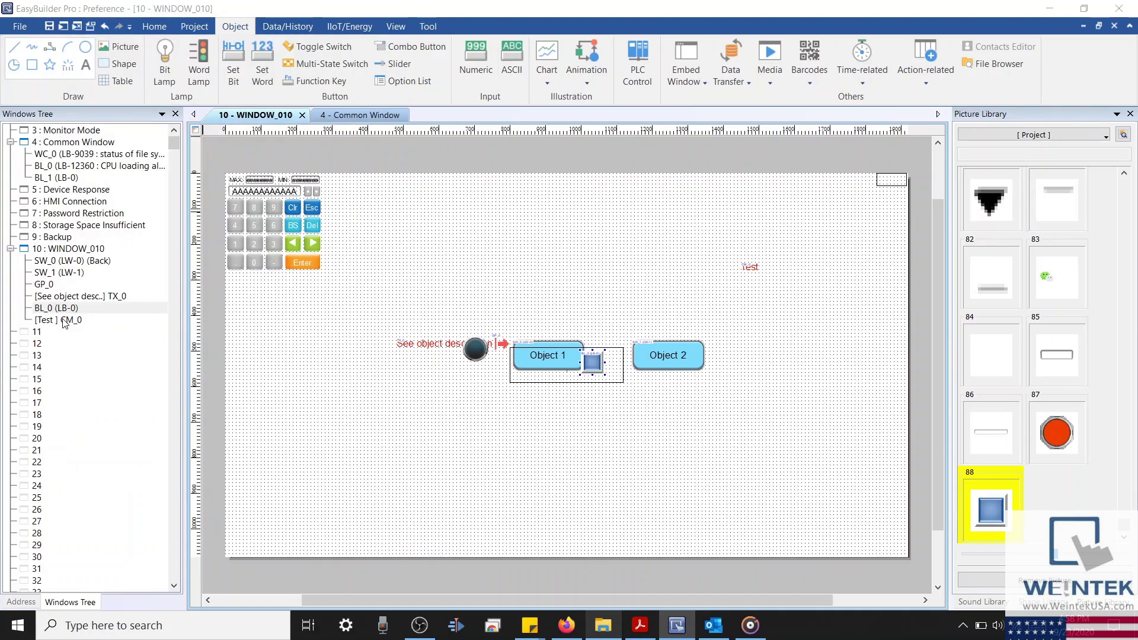
{"action": "left_click", "coordinate": [332, 160]}
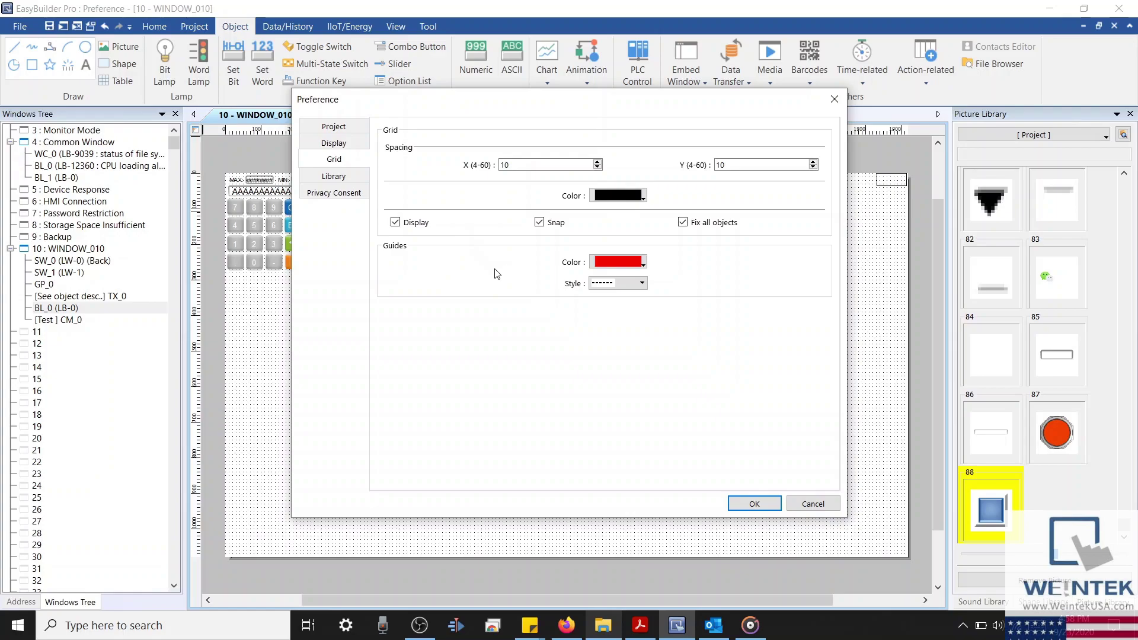
{"action": "left_click", "coordinate": [617, 262]}
{"action": "left_click", "coordinate": [617, 268]}
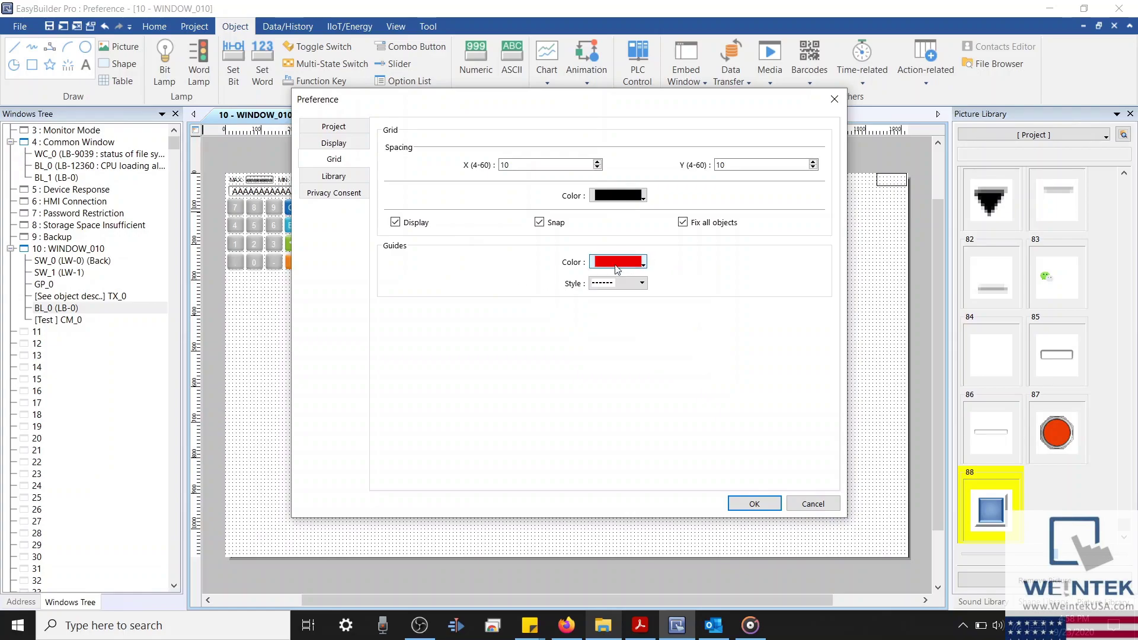
{"action": "left_click", "coordinate": [755, 504]}
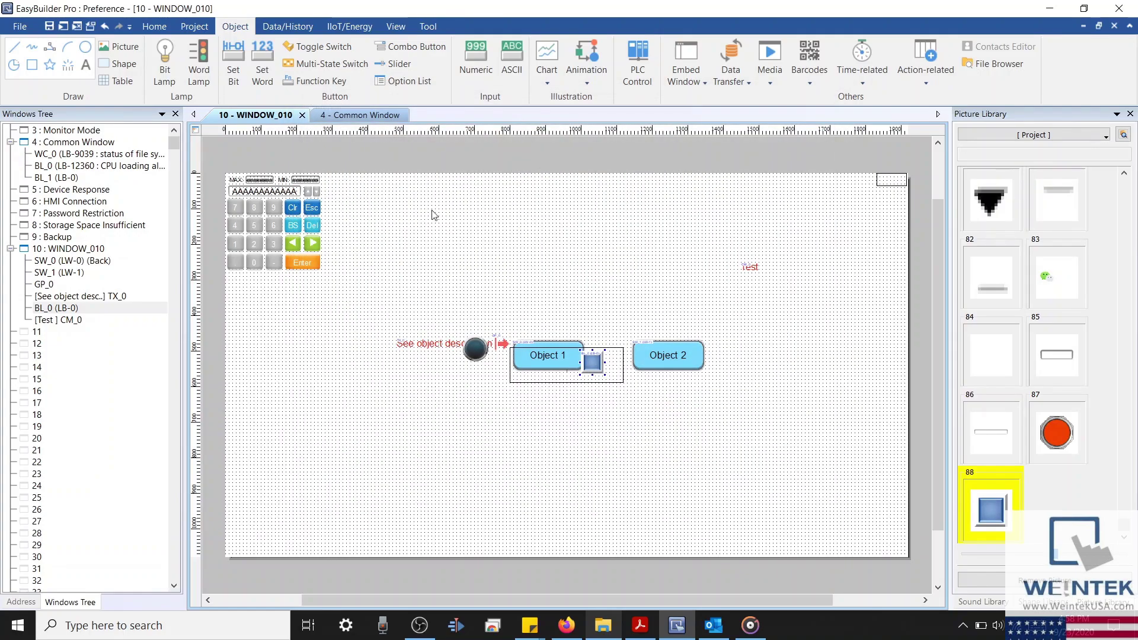
Add one vertical and two horizontal guide lines from the rulers, moving the second lower.
{"action": "left_click", "coordinate": [396, 27]}
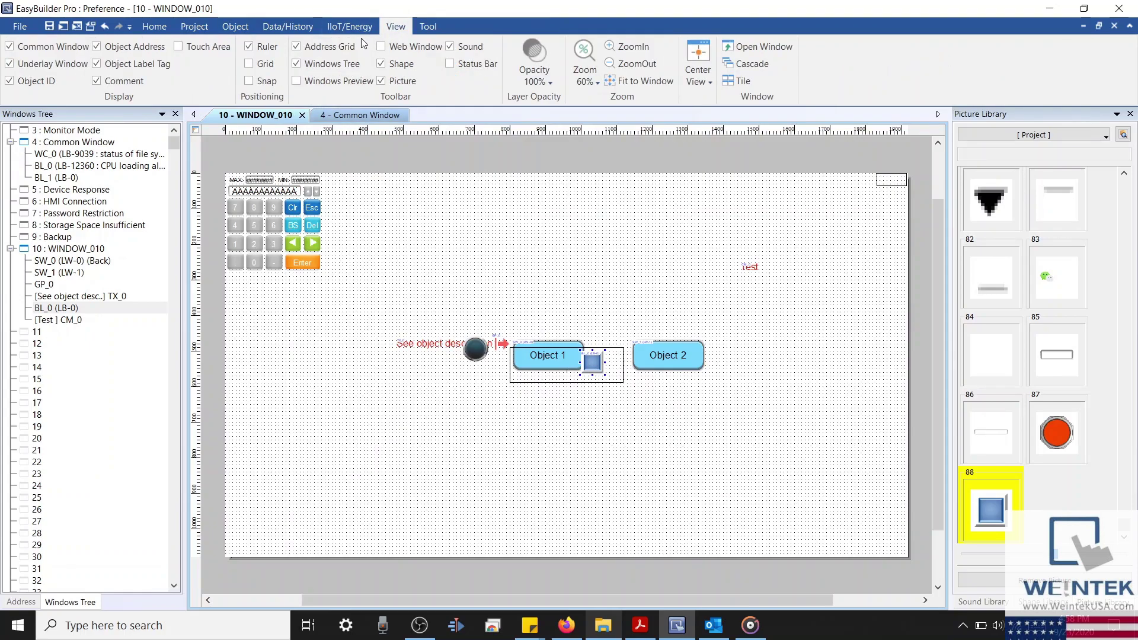
{"action": "left_click", "coordinate": [265, 48]}
{"action": "left_click", "coordinate": [265, 47]}
{"action": "left_click", "coordinate": [383, 132]}
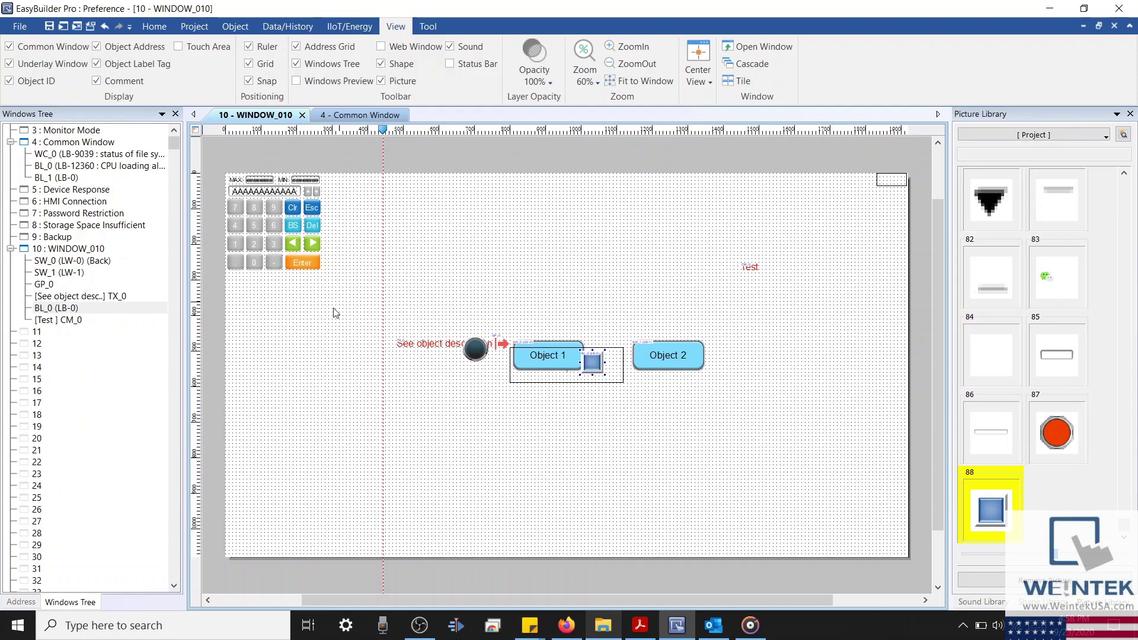
{"action": "left_click", "coordinate": [194, 327]}
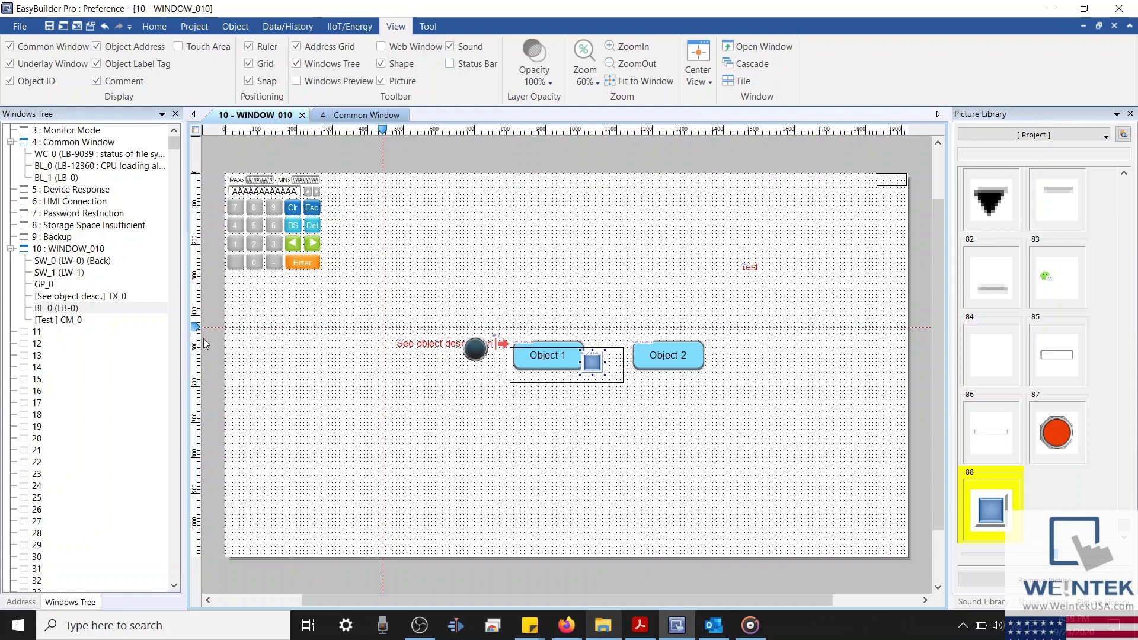
{"action": "left_click", "coordinate": [195, 357]}
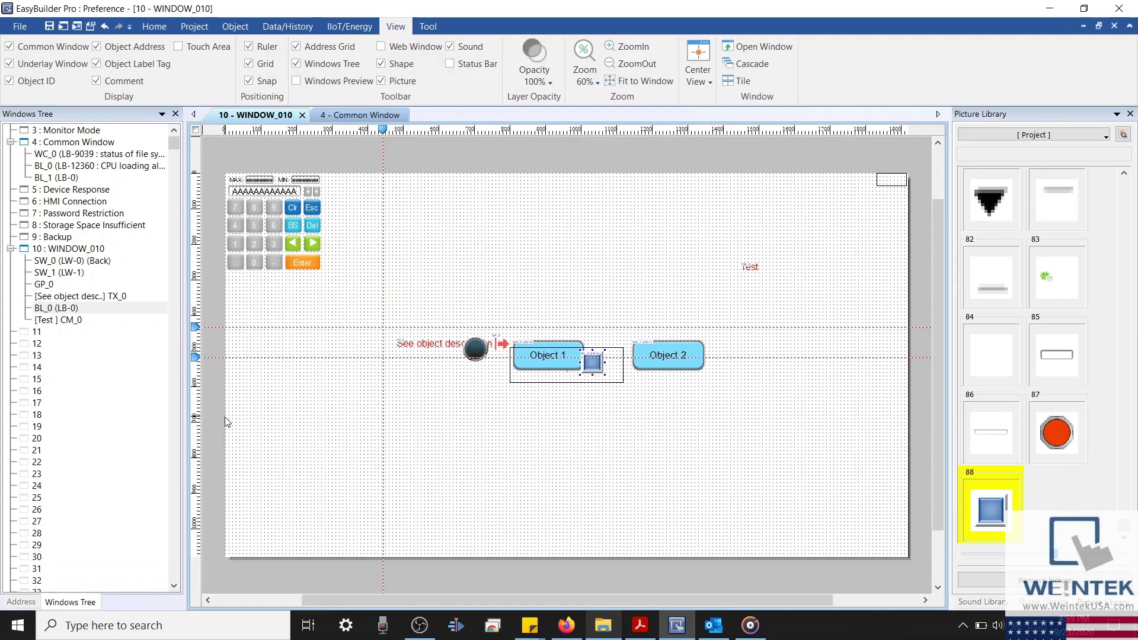
{"action": "left_click_drag", "start_coordinate": [205, 373], "coordinate": [205, 388]}
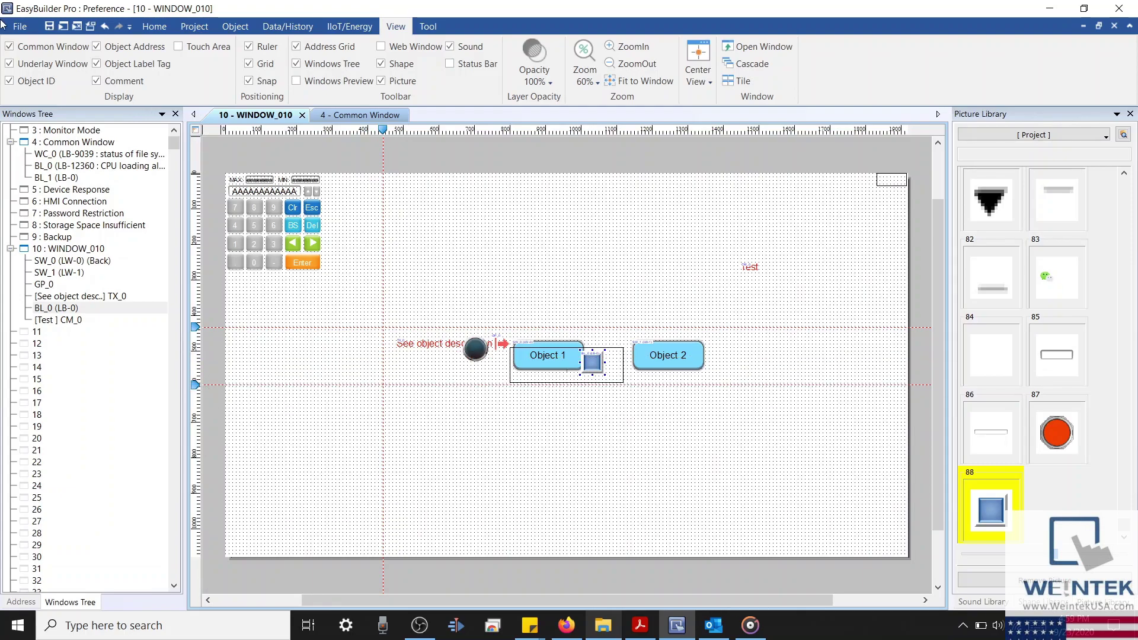
Set the guide line colour to green in Preferences.
{"action": "left_click", "coordinate": [20, 26]}
{"action": "left_click", "coordinate": [107, 309]}
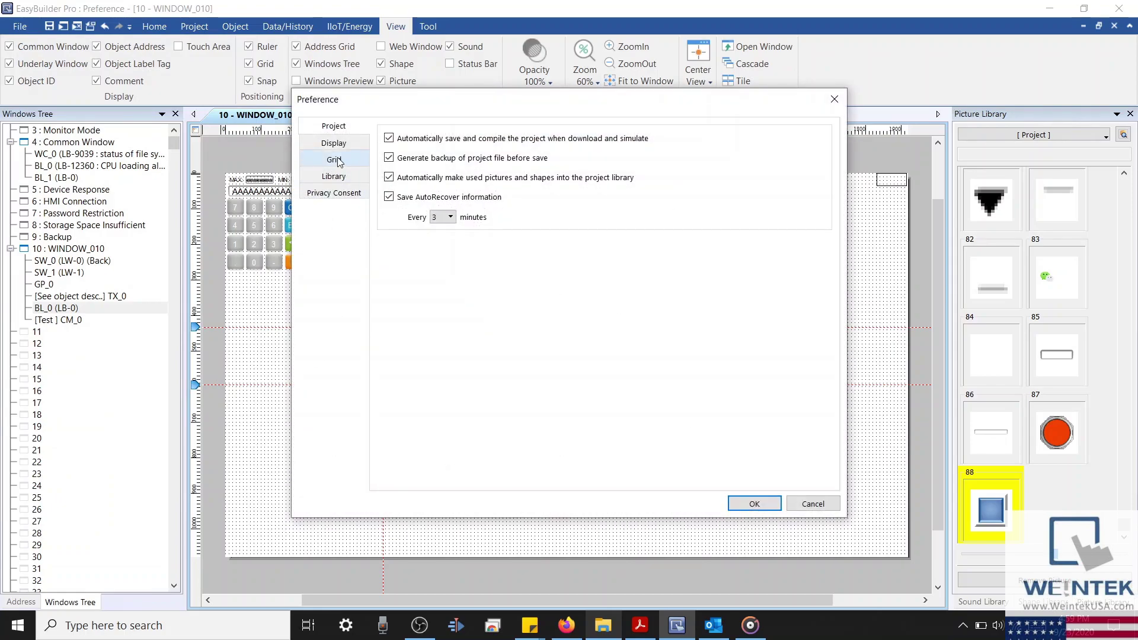
{"action": "left_click", "coordinate": [338, 160]}
{"action": "left_click", "coordinate": [629, 263]}
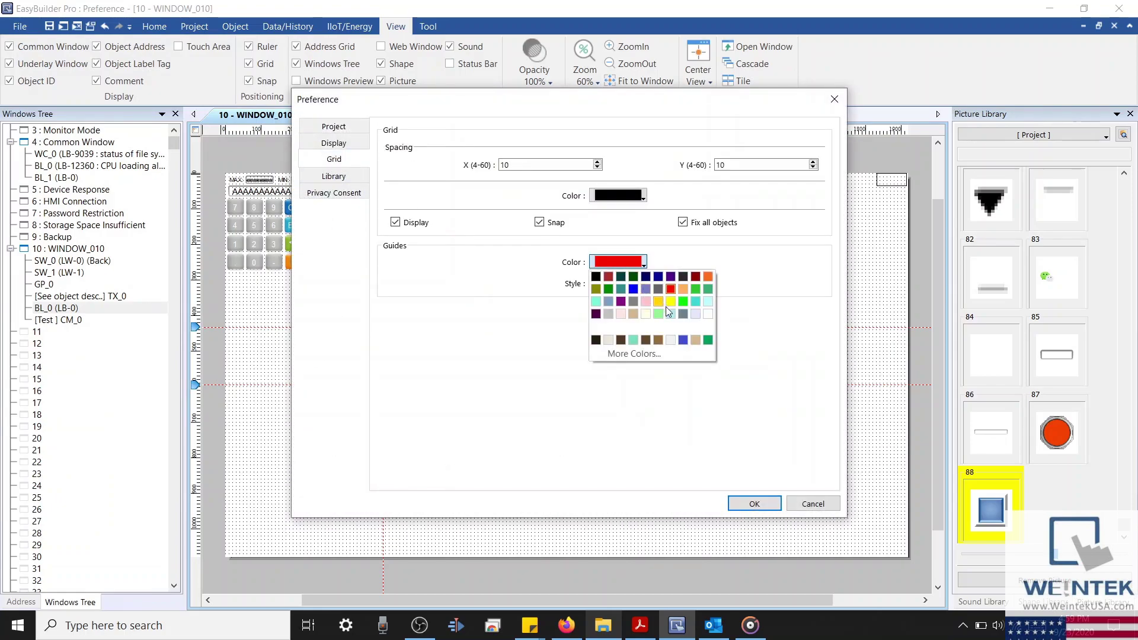
{"action": "left_click", "coordinate": [694, 289]}
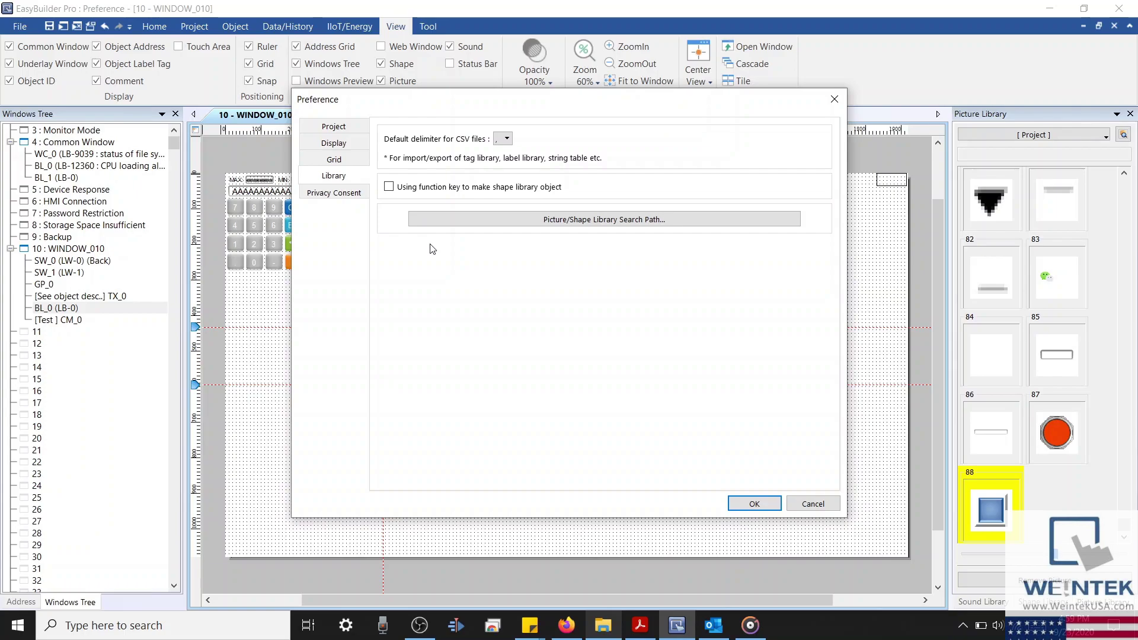
Choose the CSV delimiter, keep Mixer_01 in the picture/shape library search path, and close Preferences.
{"action": "left_click", "coordinate": [508, 140]}
{"action": "left_click", "coordinate": [507, 156]}
{"action": "left_click", "coordinate": [579, 222]}
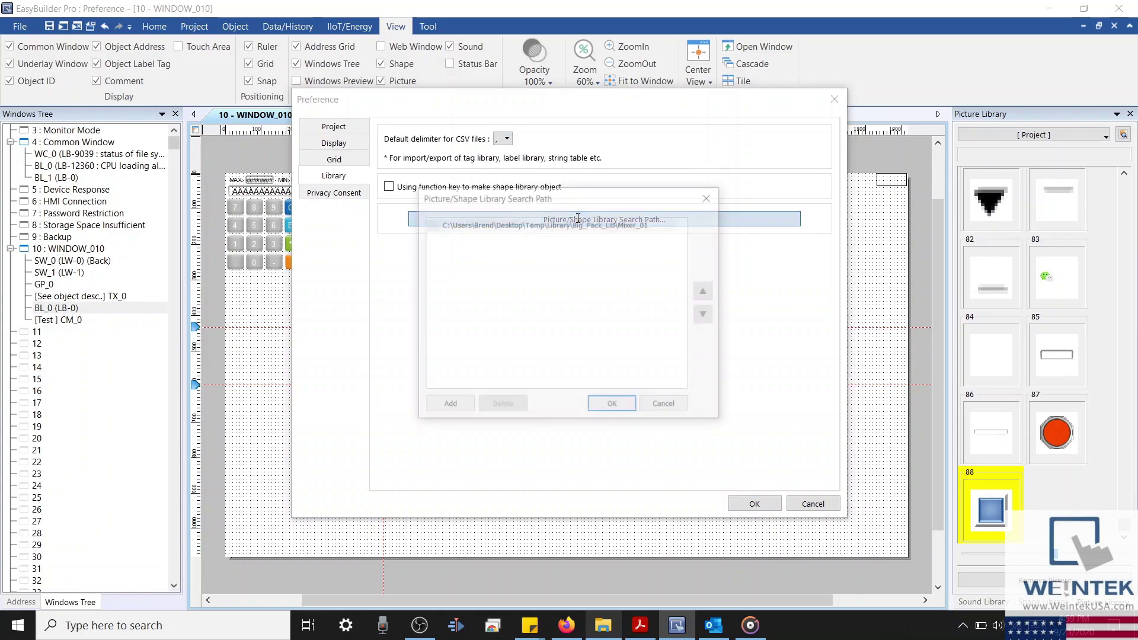
{"action": "left_click_drag", "start_coordinate": [586, 193], "coordinate": [657, 203]}
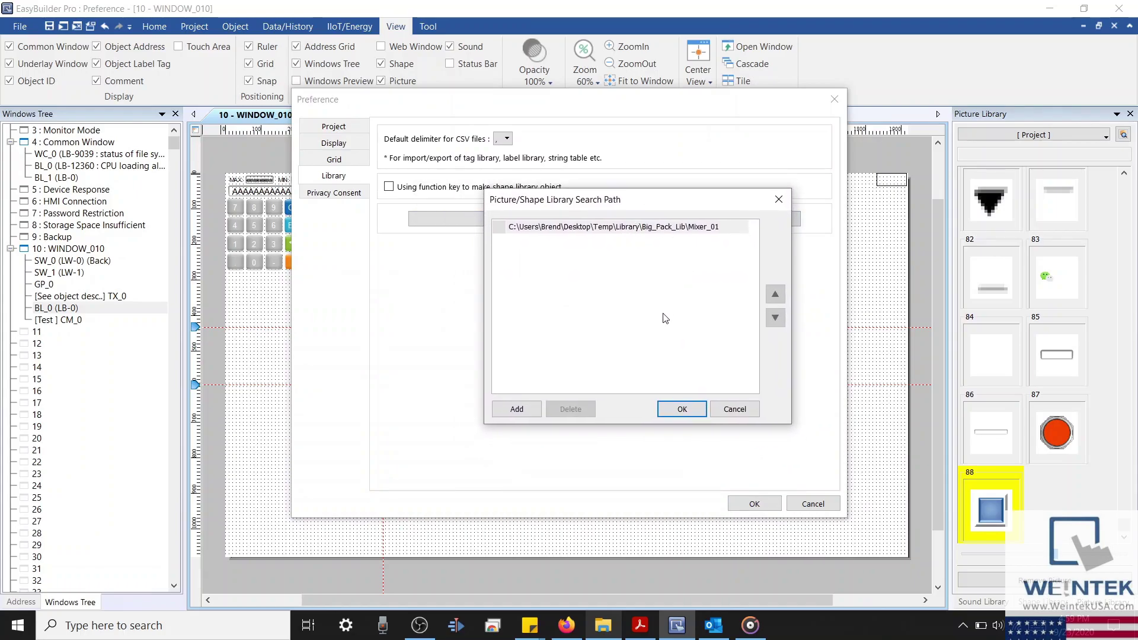
{"action": "left_click", "coordinate": [682, 409]}
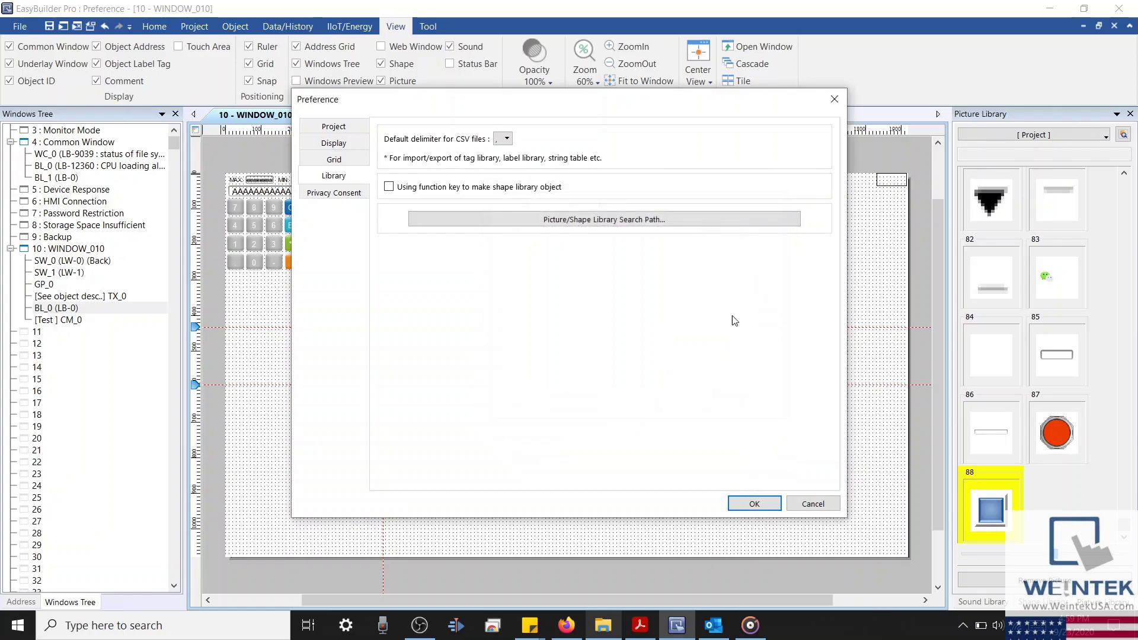
{"action": "left_click", "coordinate": [834, 99]}
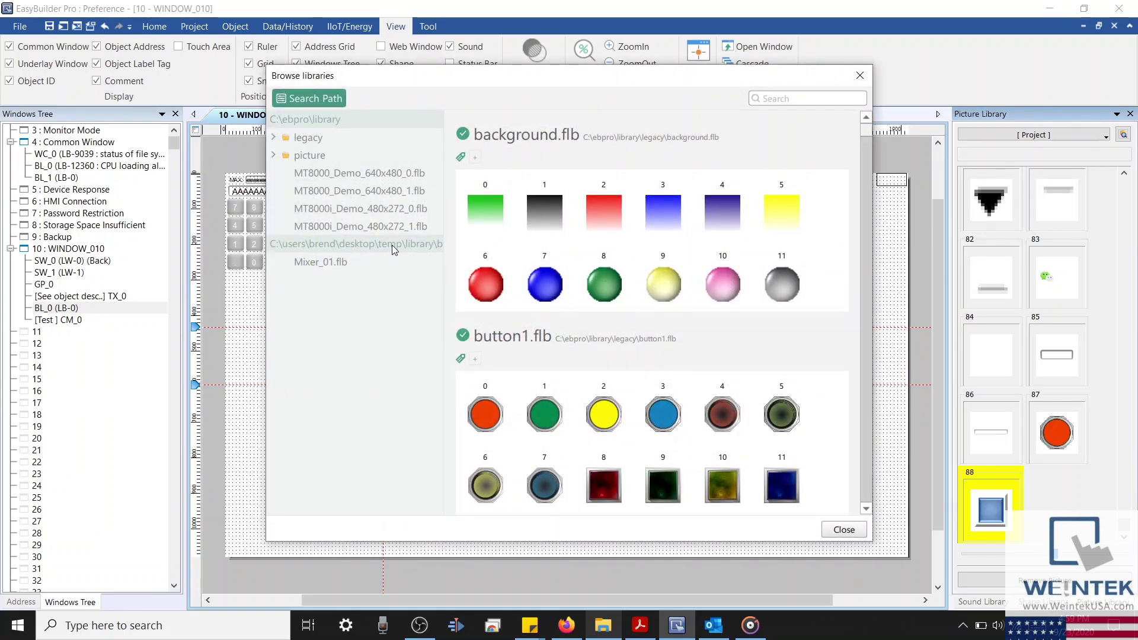
Close the library browser and reopen Preferences at the Library settings page.
{"action": "left_click", "coordinate": [860, 75]}
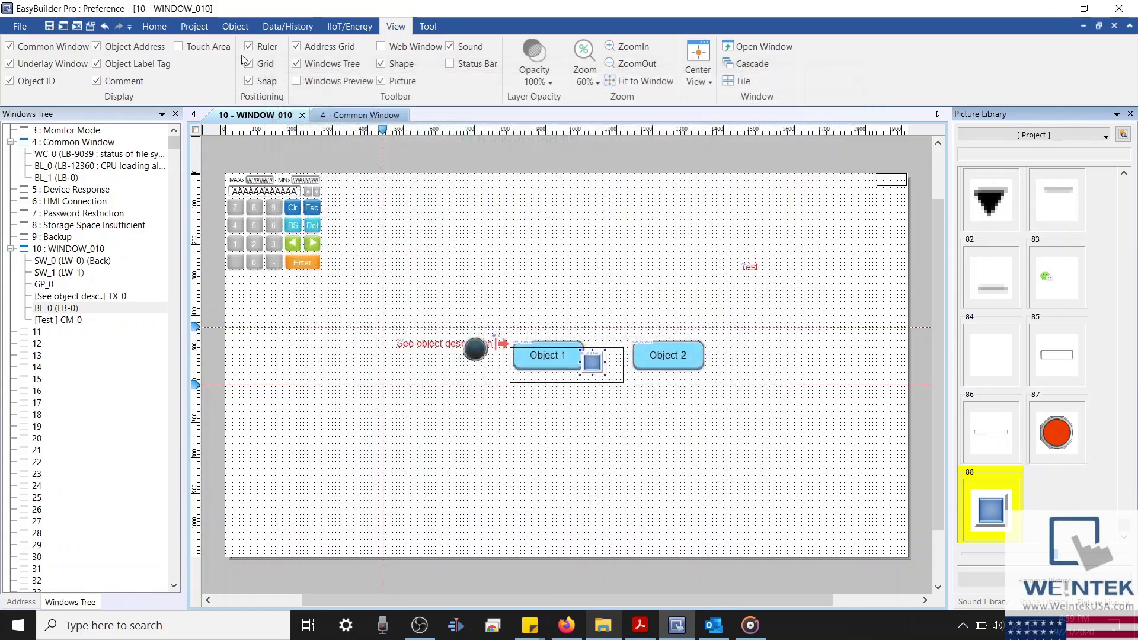
{"action": "left_click", "coordinate": [14, 26]}
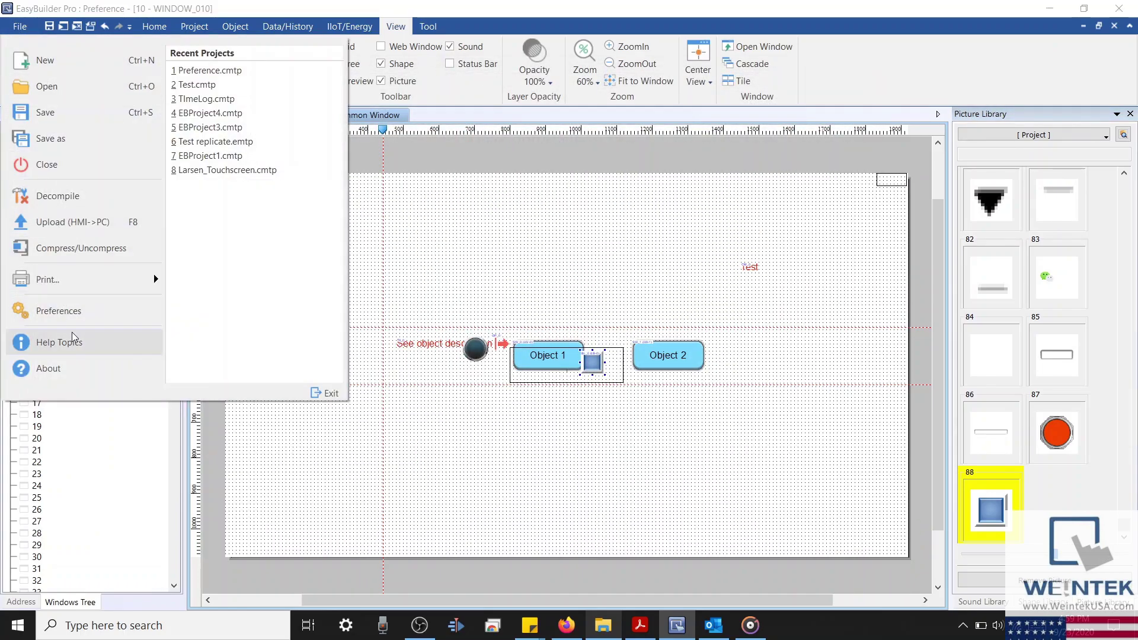
{"action": "left_click", "coordinate": [78, 312]}
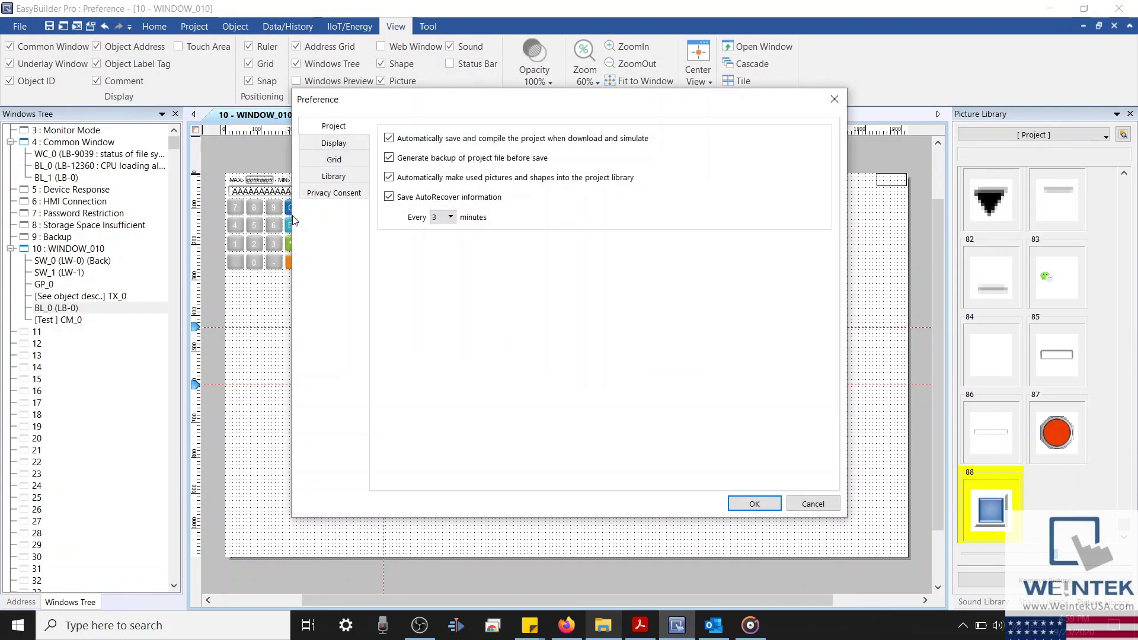
{"action": "left_click", "coordinate": [332, 177]}
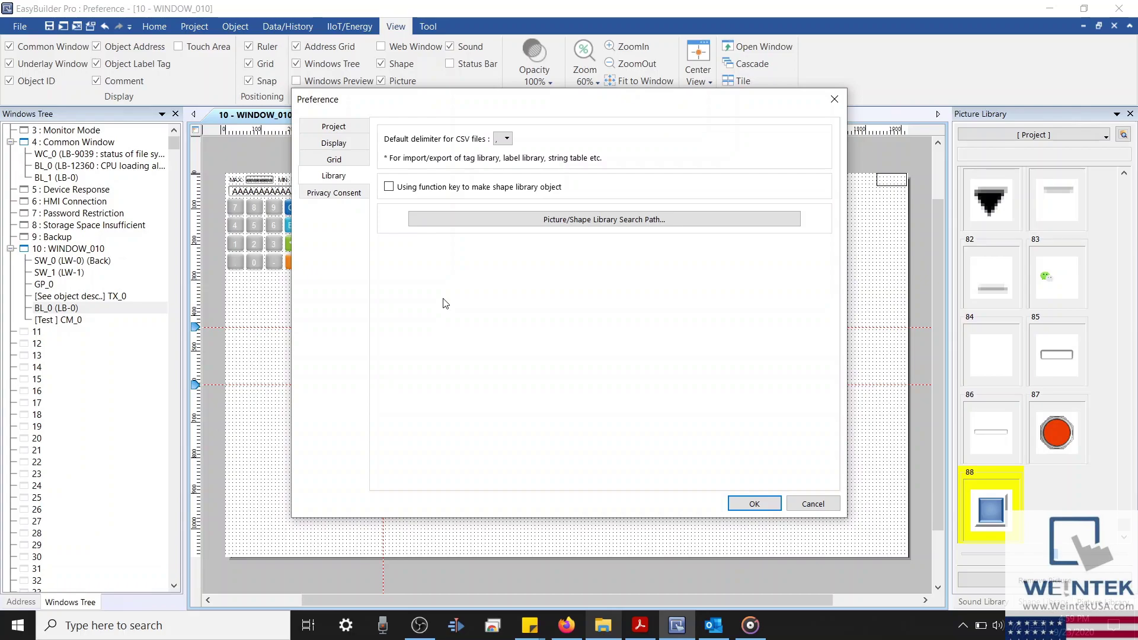
Switch to the Weintek.com tab in Firefox and scroll the Download page to its listings.
{"action": "left_click", "coordinate": [574, 625]}
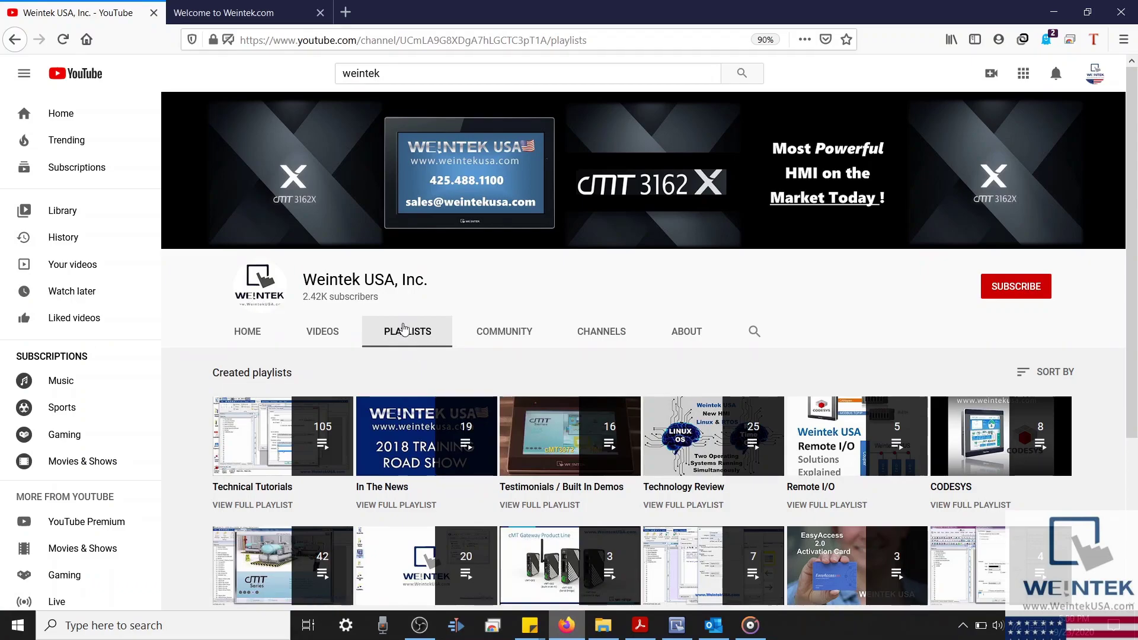
{"action": "left_click", "coordinate": [277, 13]}
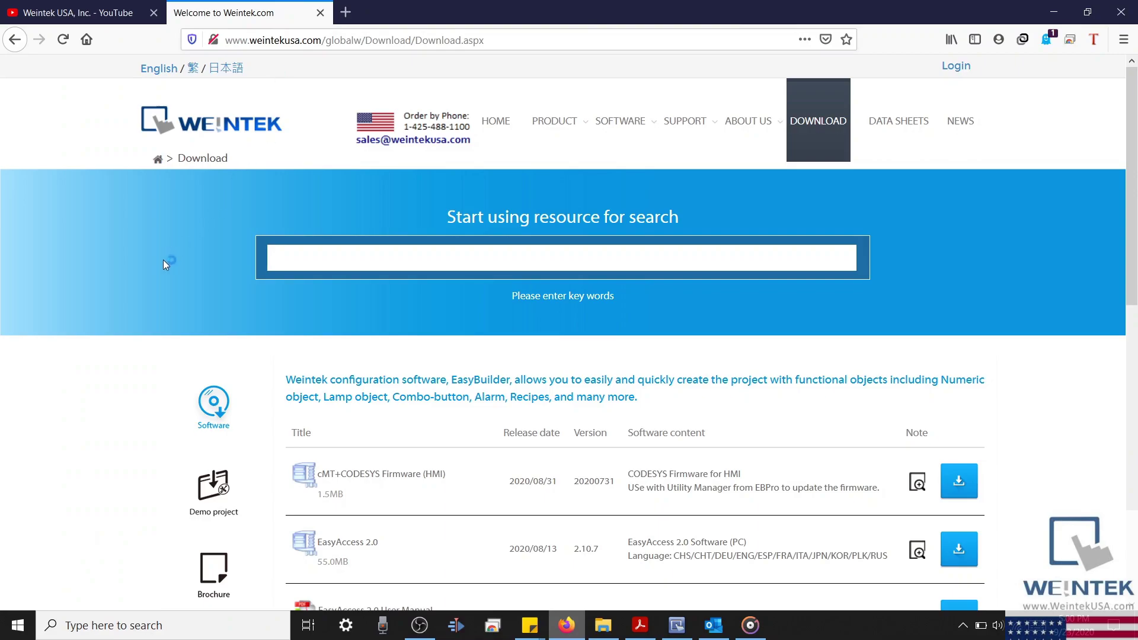
{"action": "scroll", "coordinate": [165, 273], "scroll_direction": "down", "scroll_amount": 2}
{"action": "scroll", "coordinate": [166, 276], "scroll_direction": "down", "scroll_amount": 4}
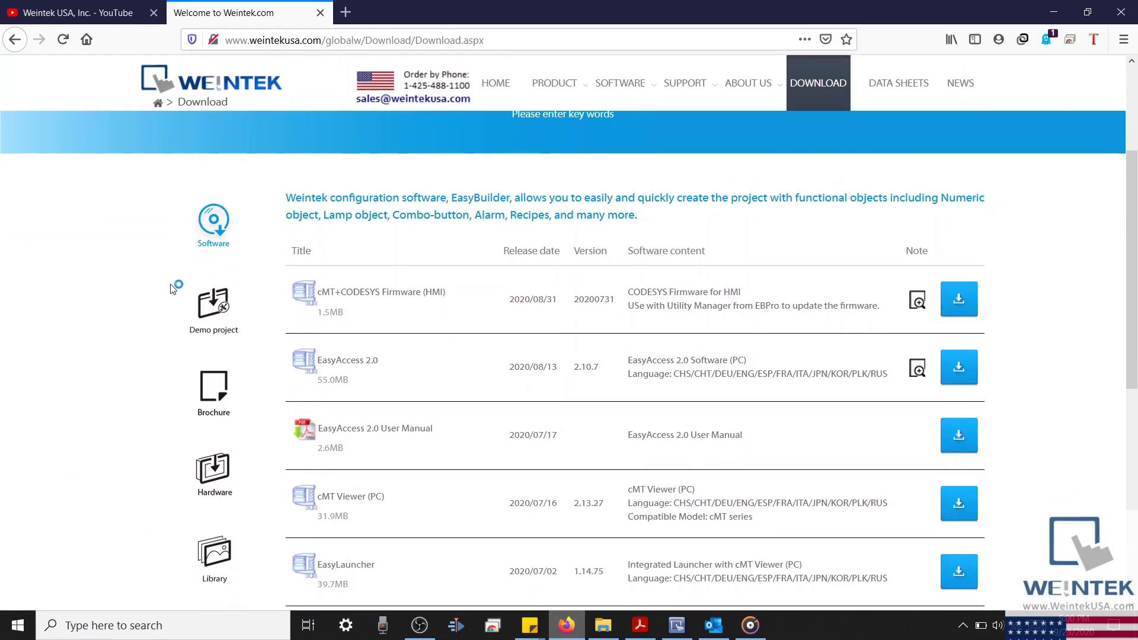
{"action": "scroll", "coordinate": [172, 288], "scroll_direction": "down", "scroll_amount": 2}
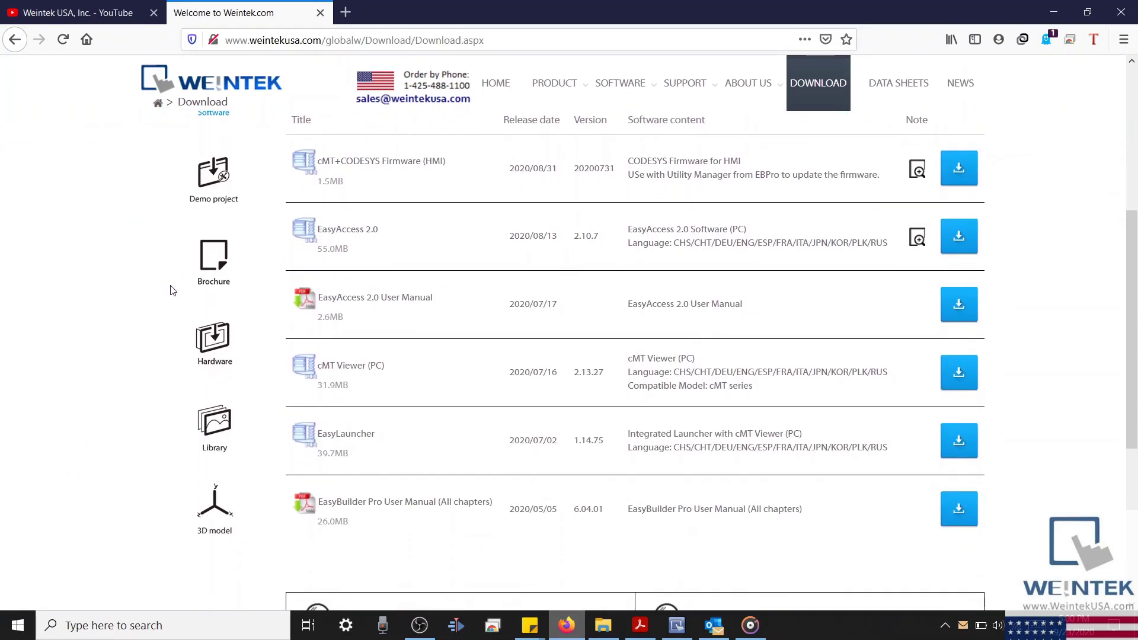